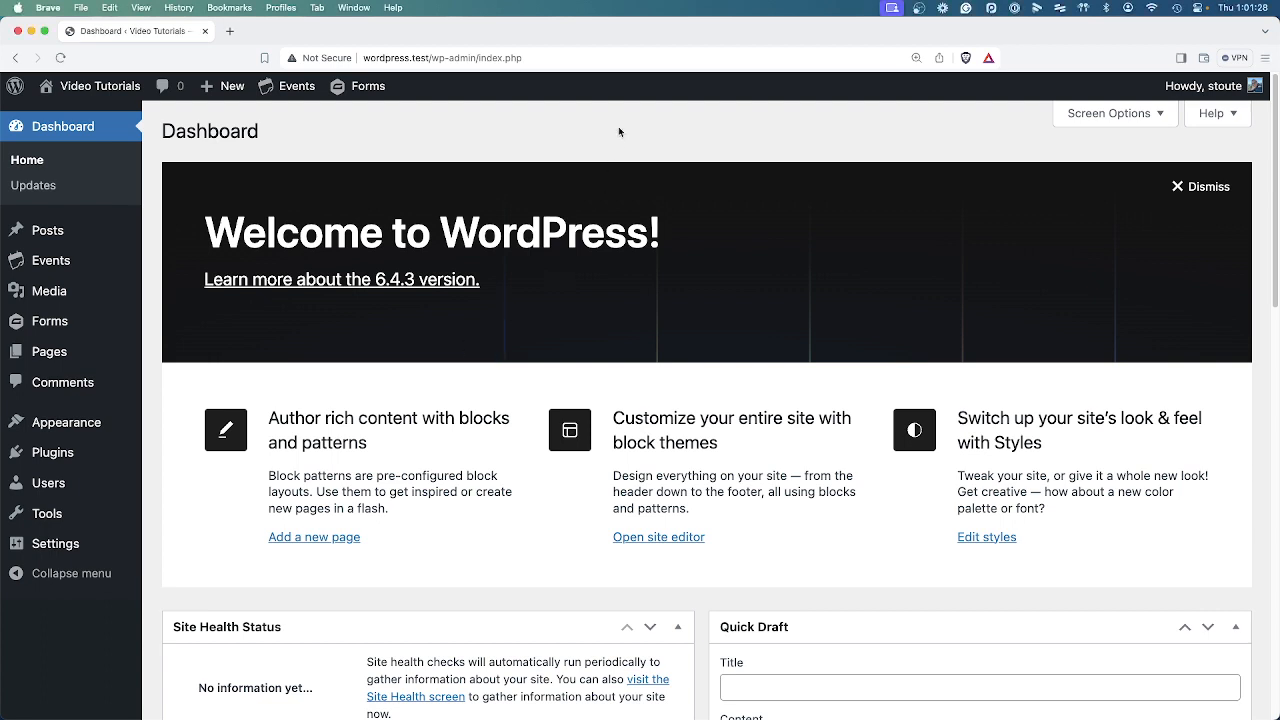
Step: Open the Gravity Forms list of forms and start adding a new form
double_click(175, 131)
left_click(315, 140)
mouse_move(60, 322)
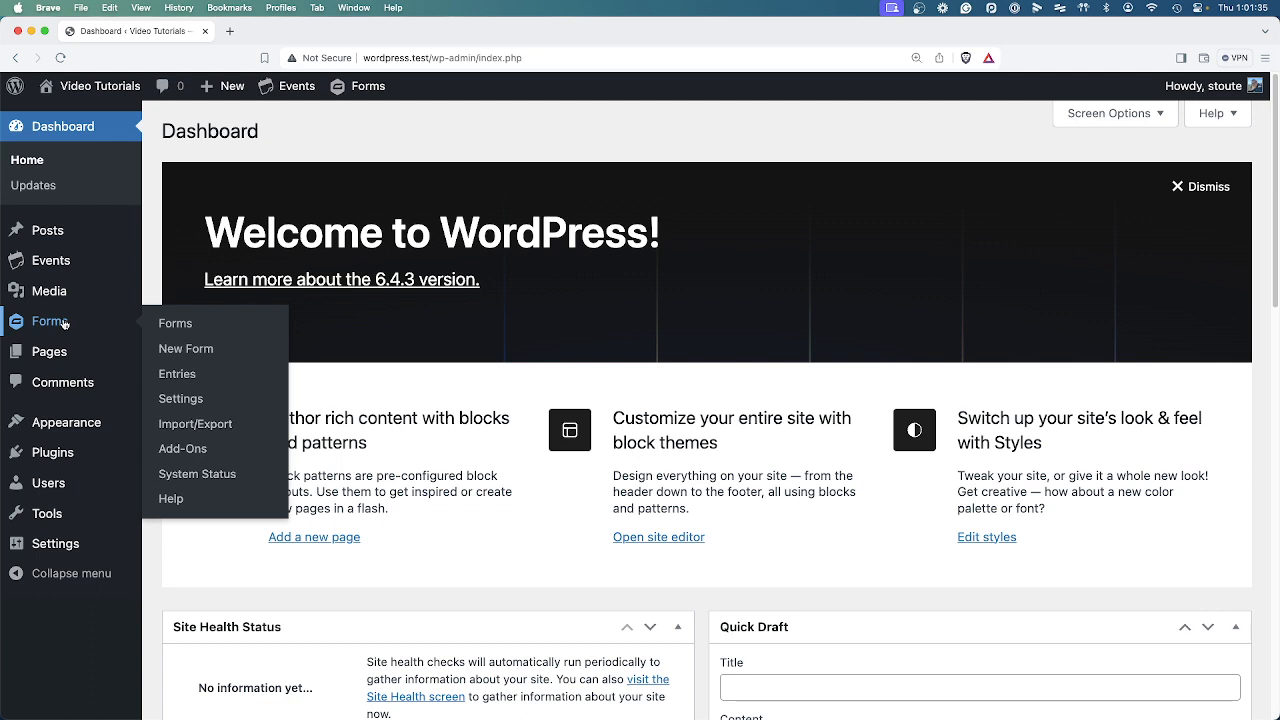
left_click(188, 324)
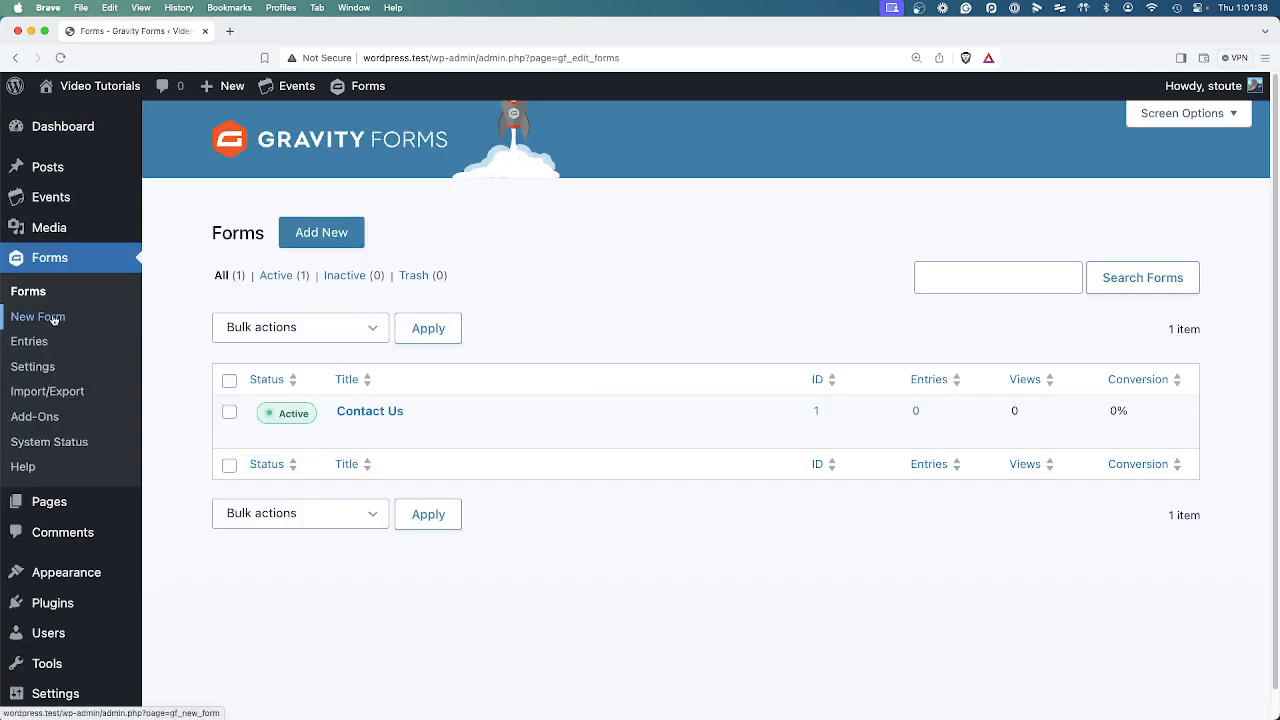
left_click(320, 236)
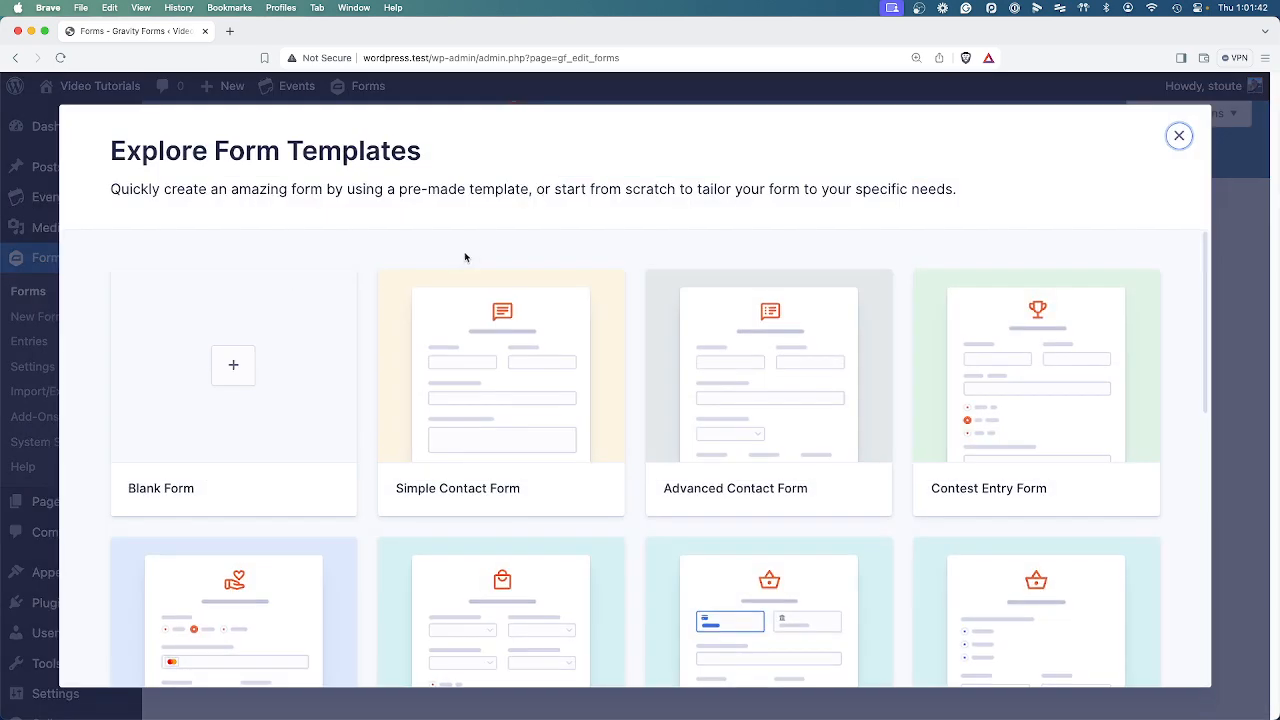
Step: Browse the form templates and create a blank form titled "Example Form"
scroll(646, 435, "down", 5)
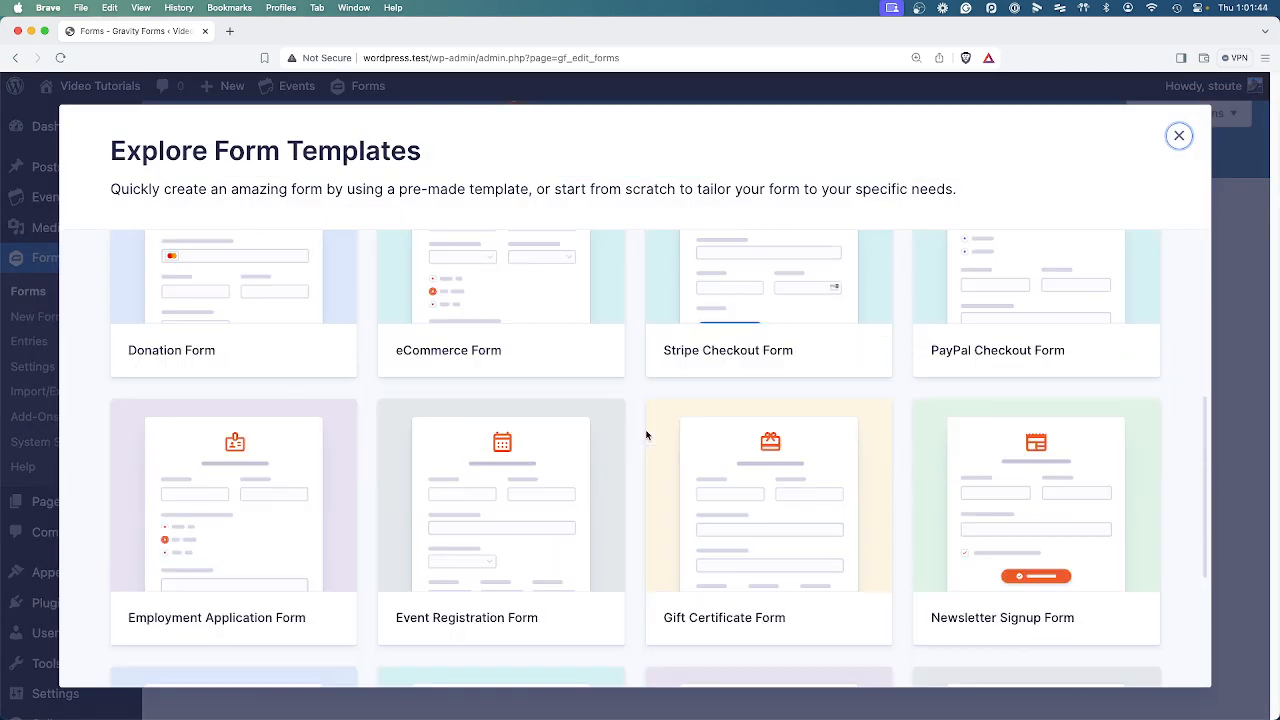
scroll(646, 435, "down", 3)
scroll(646, 435, "up", 10)
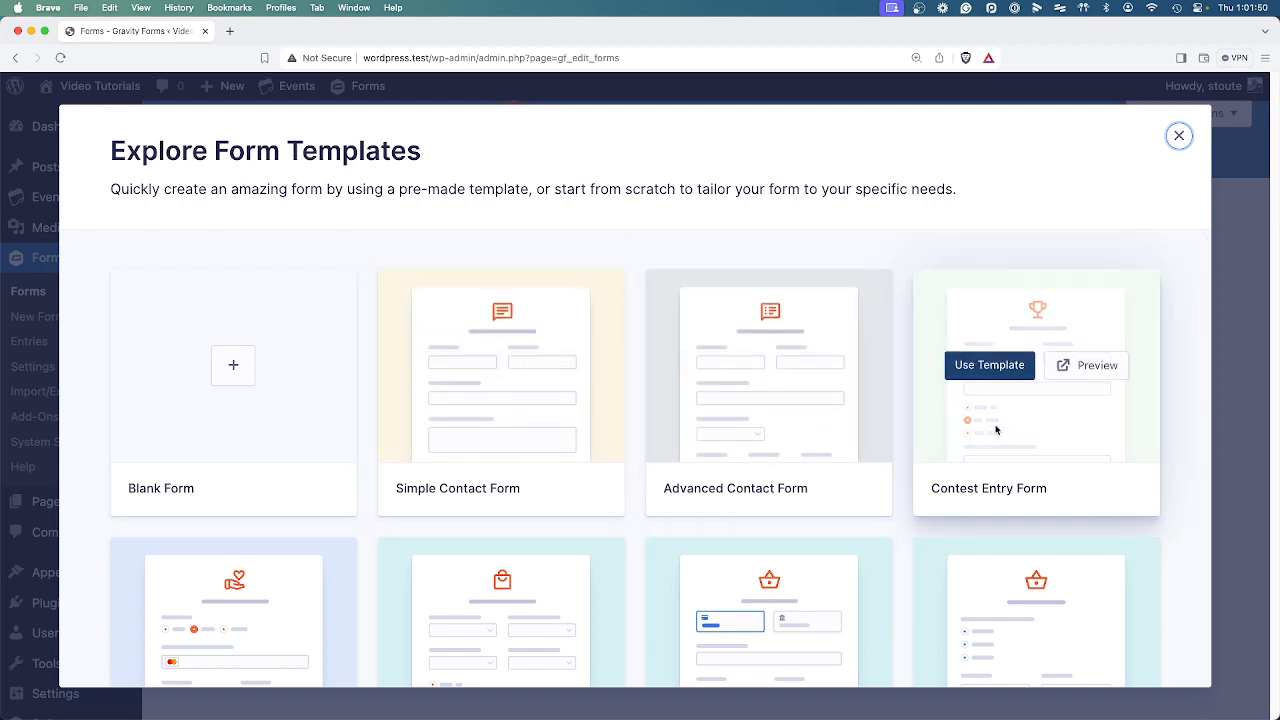
scroll(1025, 455, "down", 3)
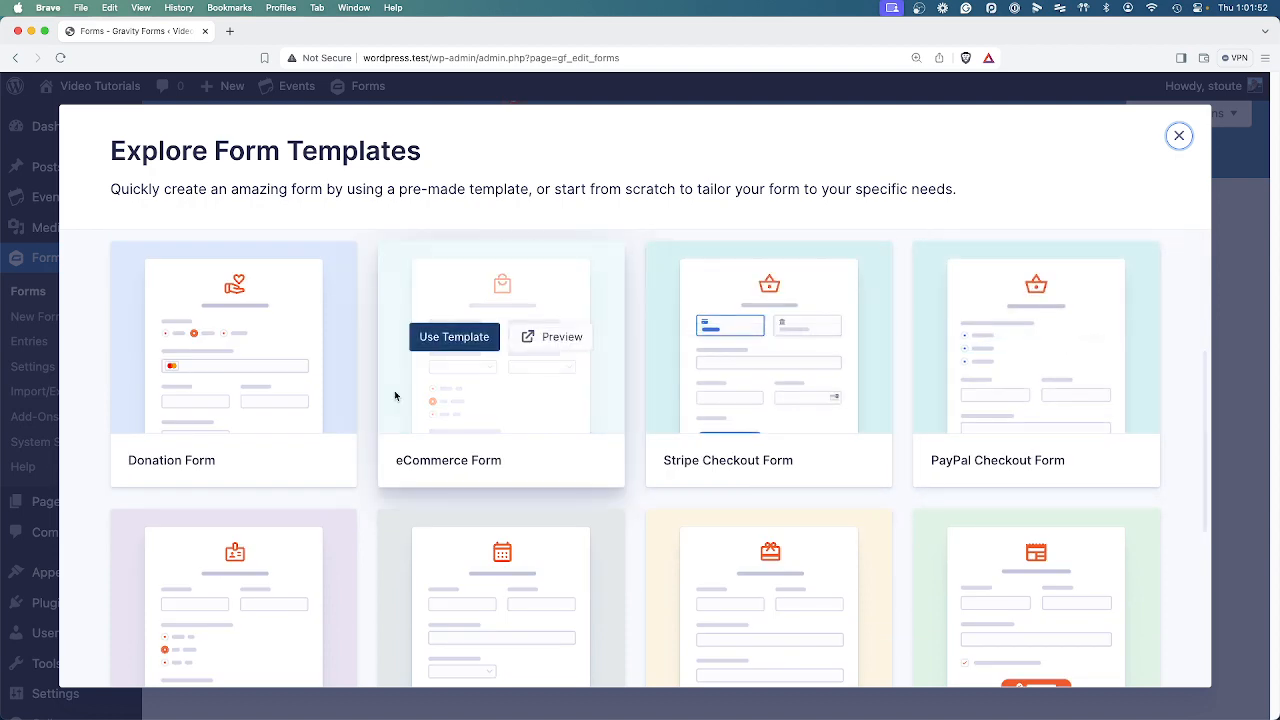
scroll(308, 415, "down", 5)
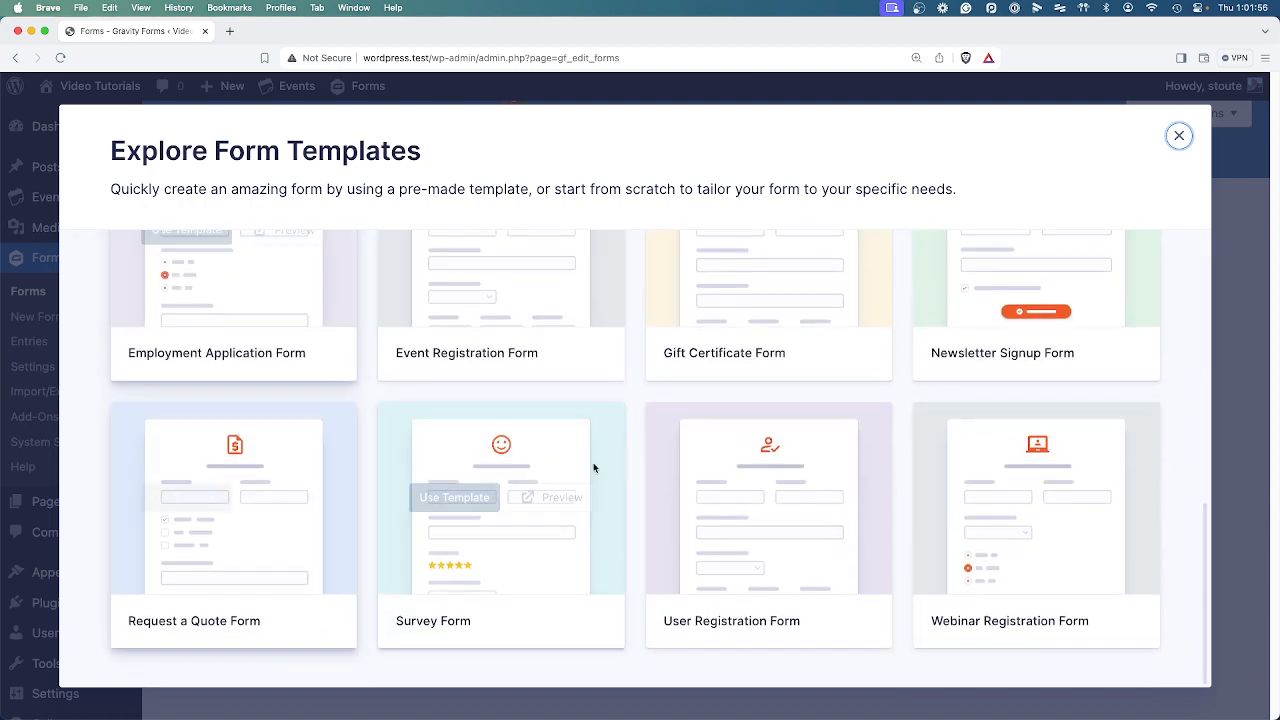
scroll(840, 417, "up", 5)
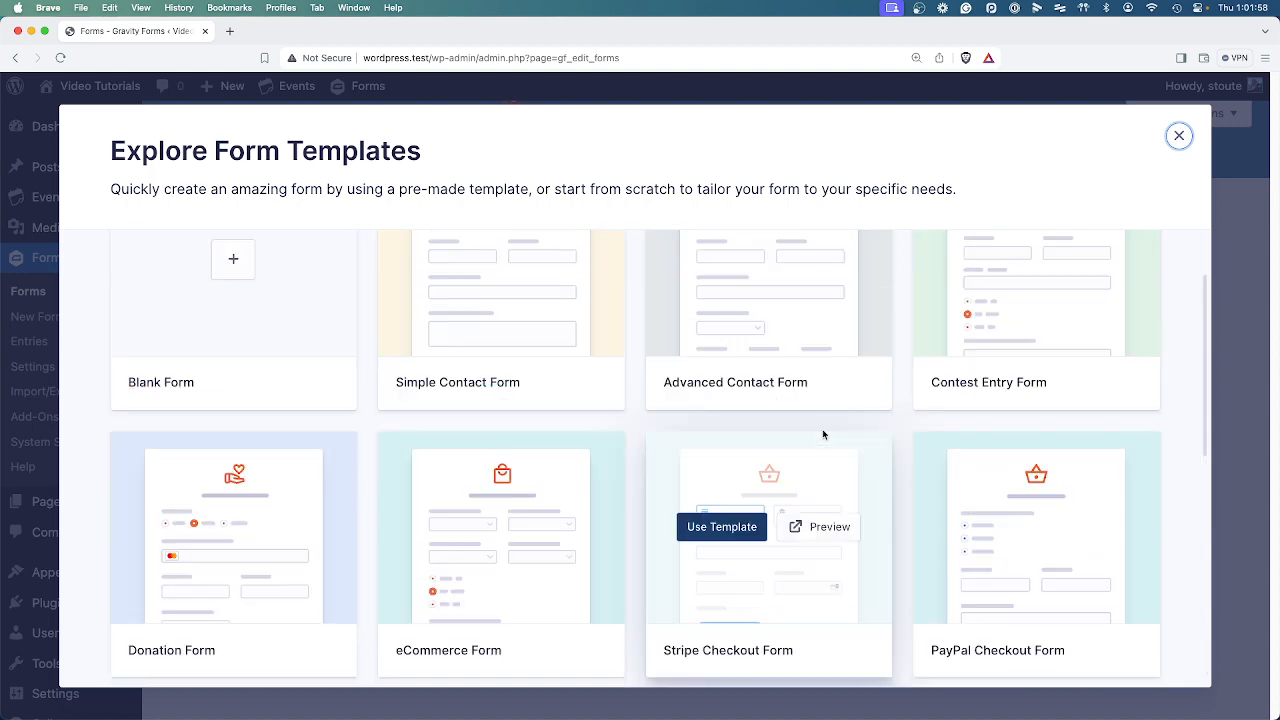
left_click(236, 374)
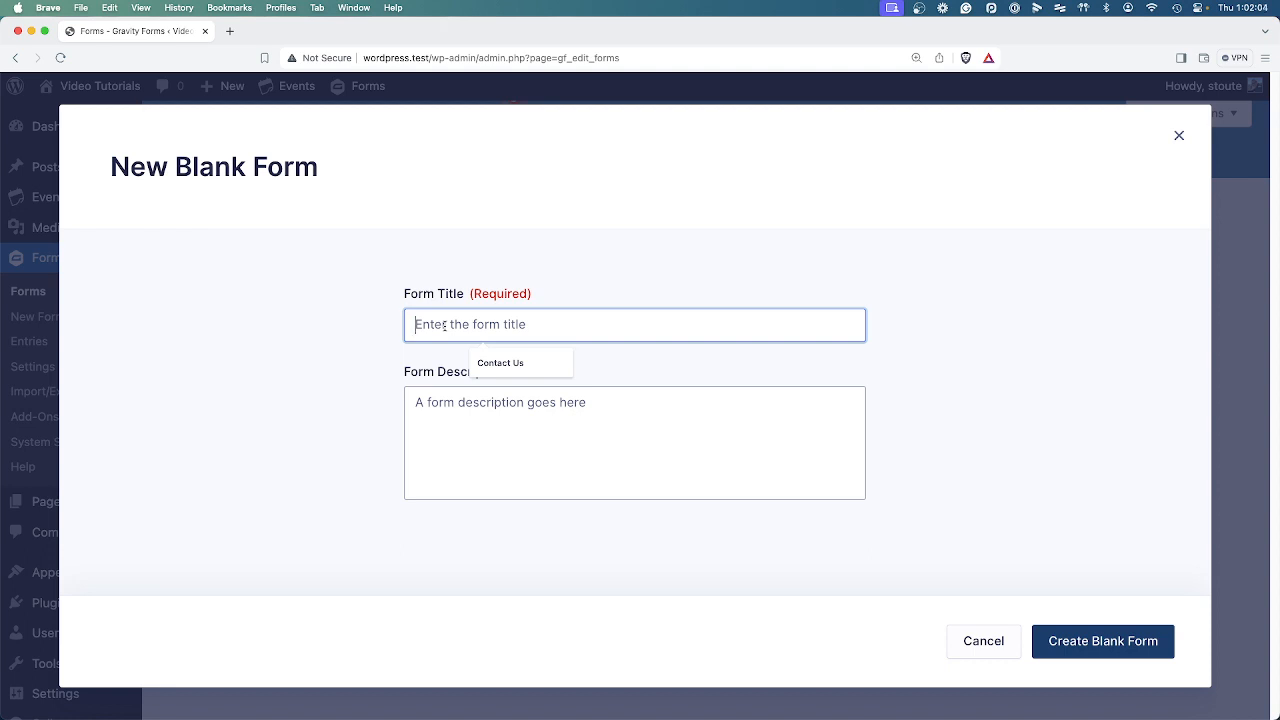
type("Exam")
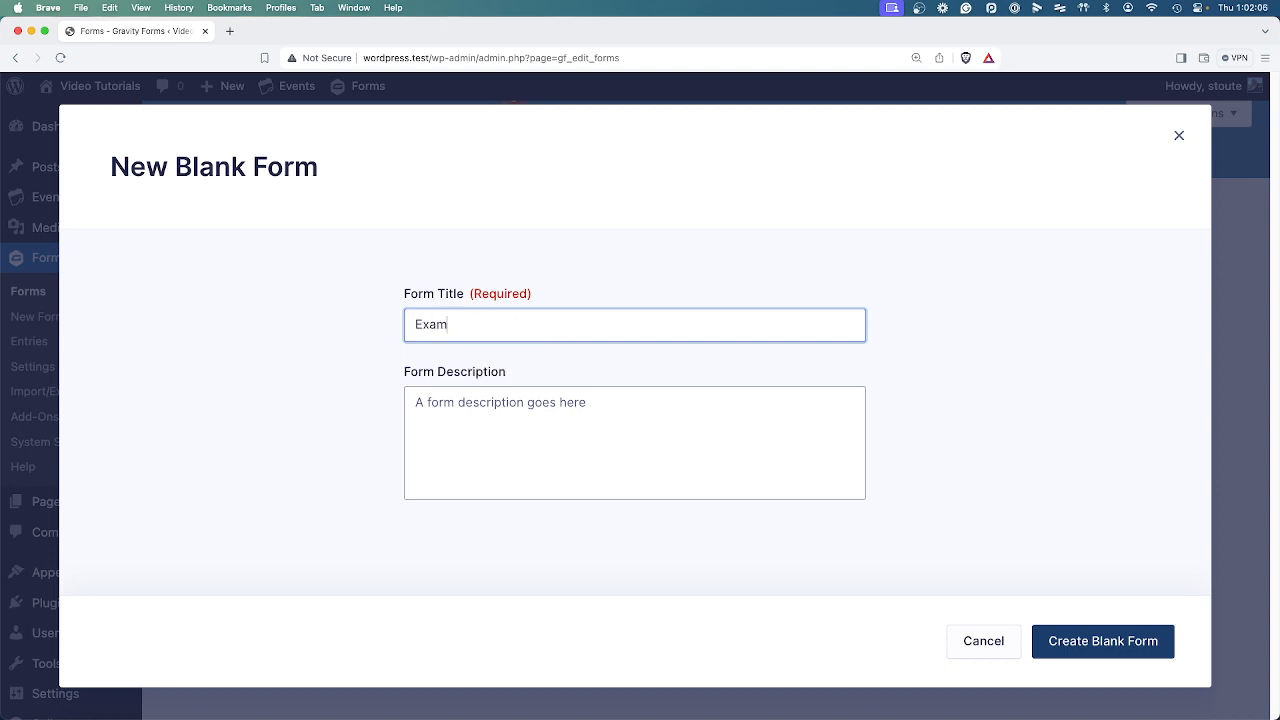
type("ple Form")
left_click(1073, 658)
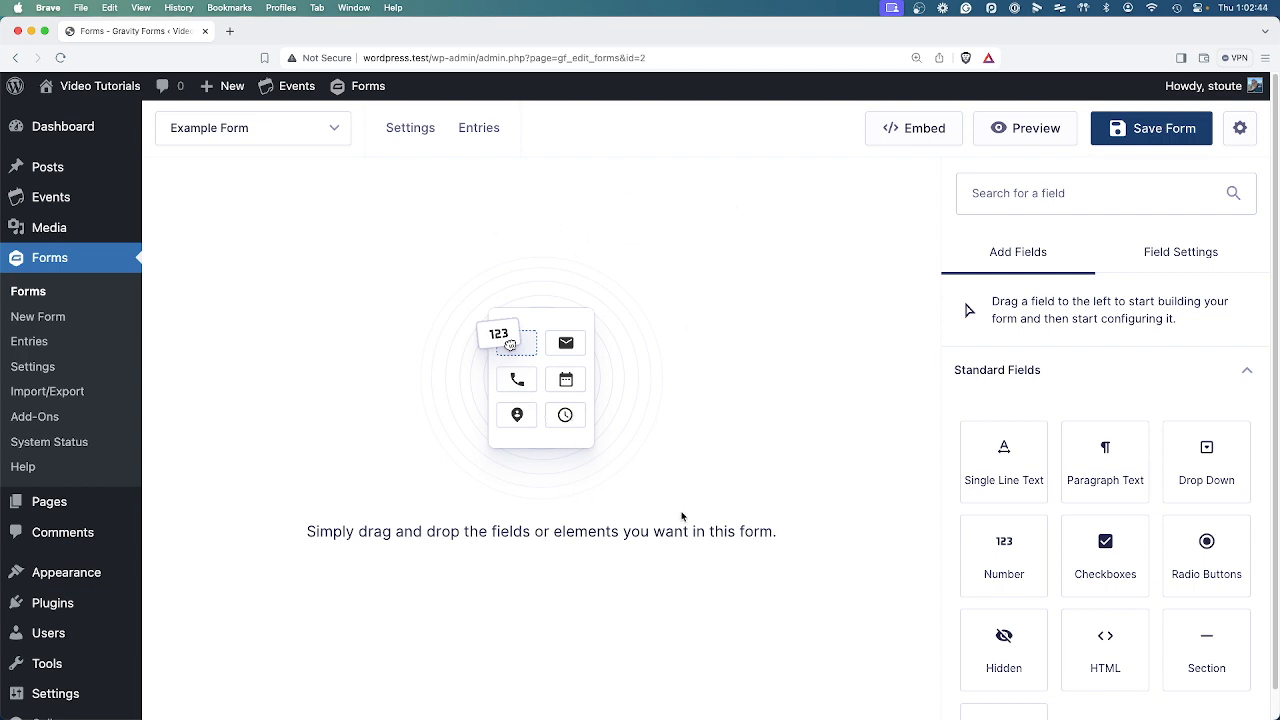
Step: Add an advanced Name field to the empty form and bring up its sub-field settings
scroll(1172, 630, "down", 5)
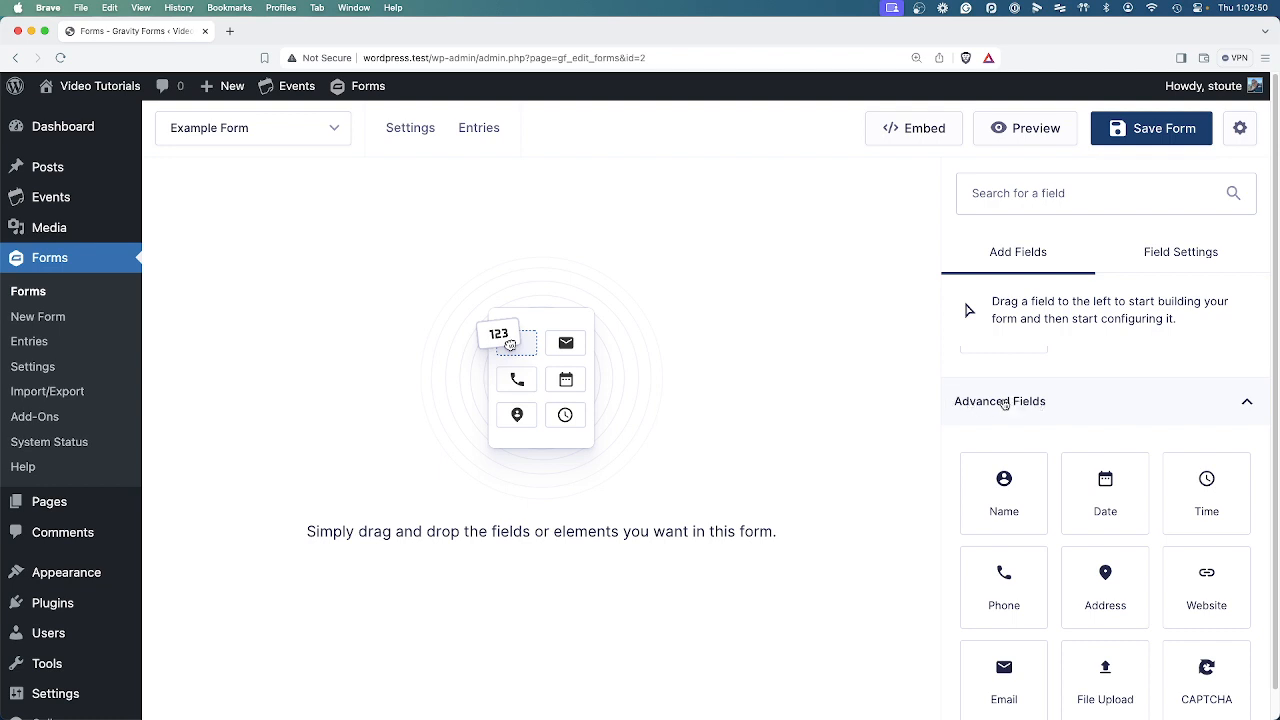
left_click_drag(1006, 498, 563, 291)
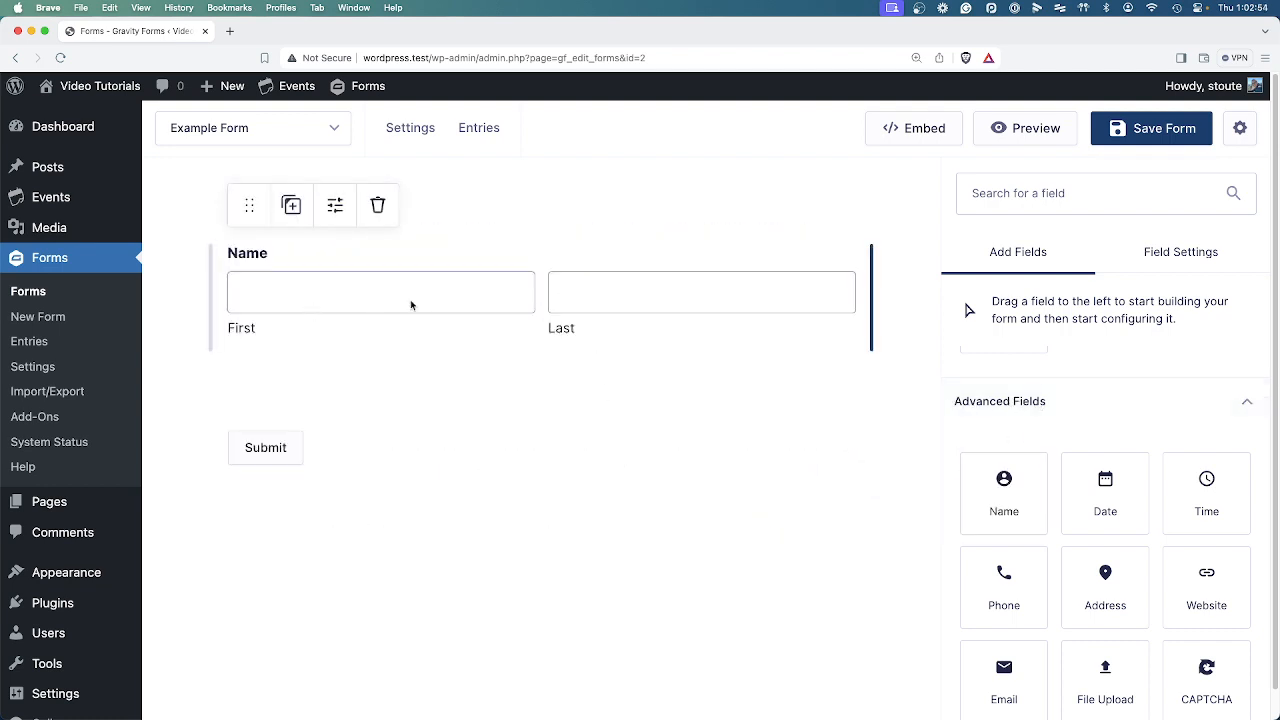
scroll(1044, 578, "down", 2)
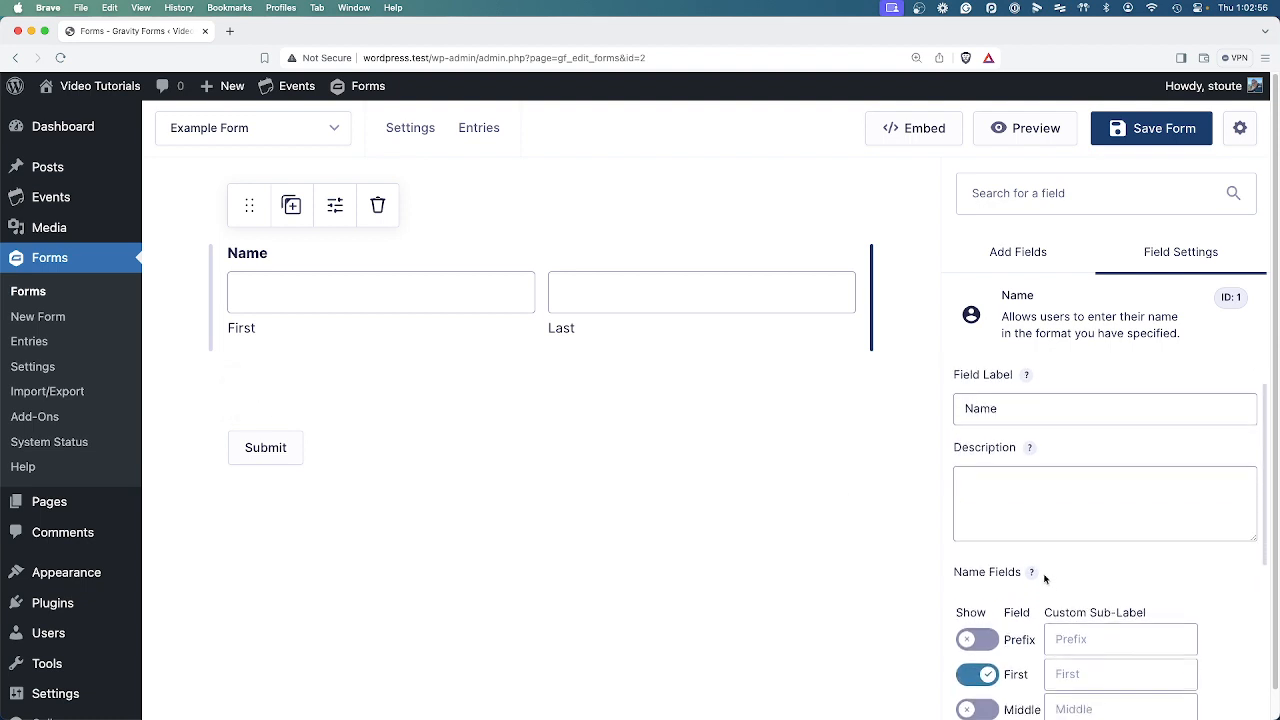
scroll(1044, 578, "down", 5)
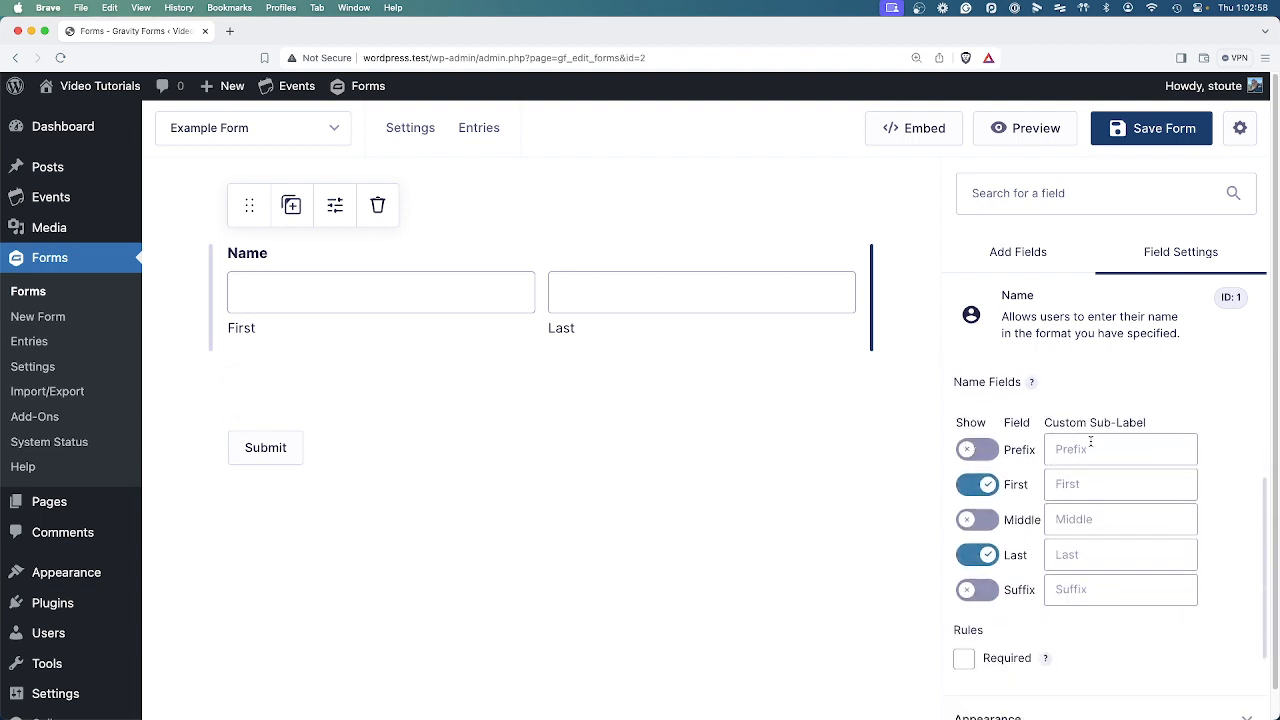
Step: Try out the Prefix and Suffix sub-fields of the Name field, switching each on and off again
left_click(977, 449)
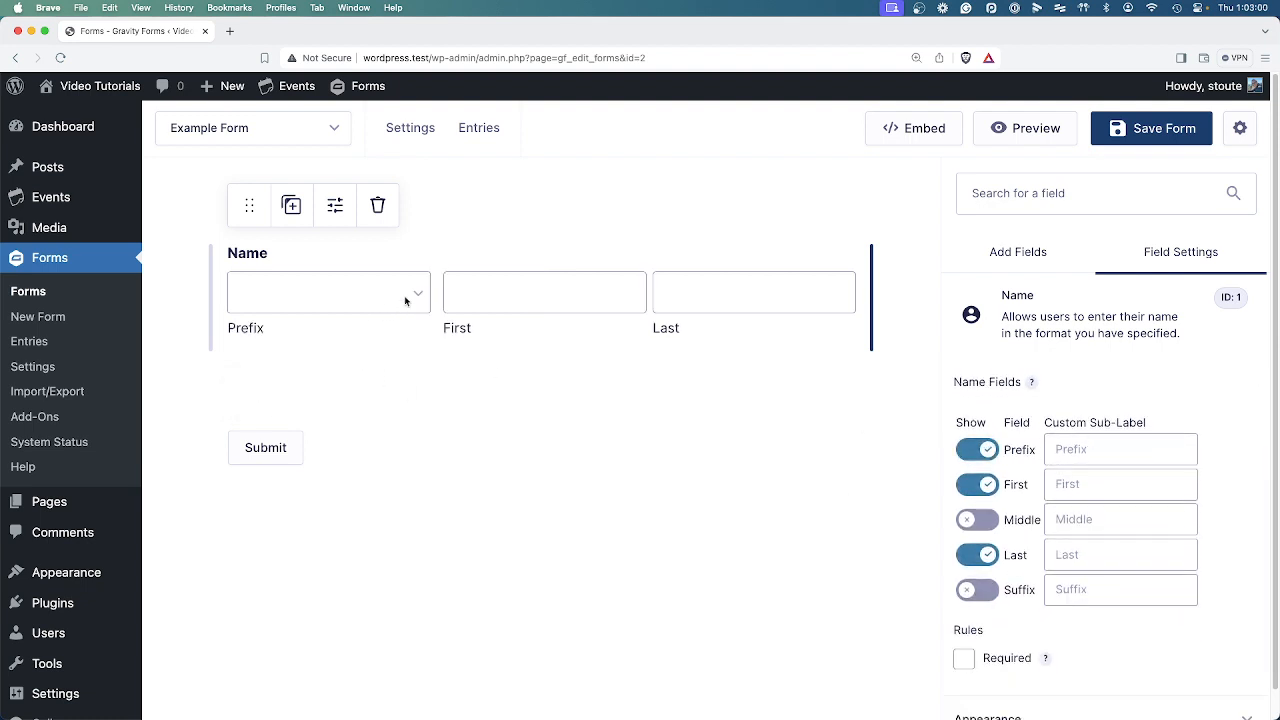
left_click(980, 453)
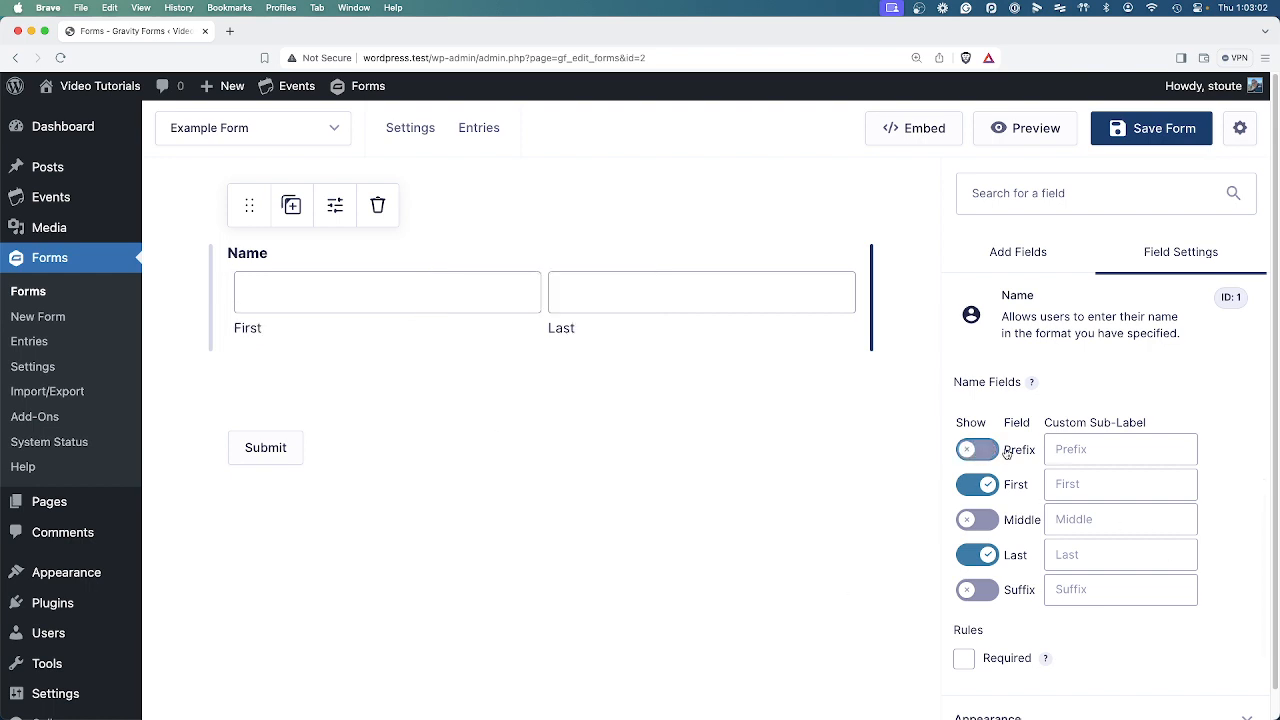
left_click(980, 592)
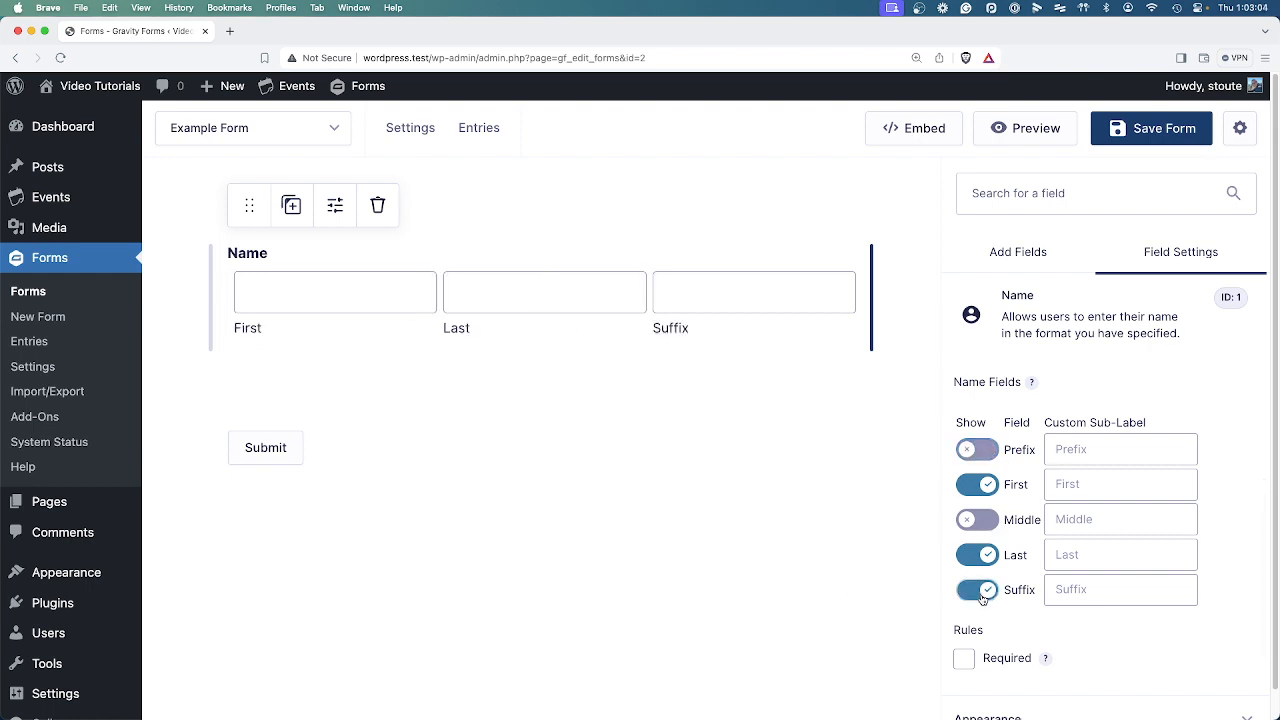
left_click(988, 595)
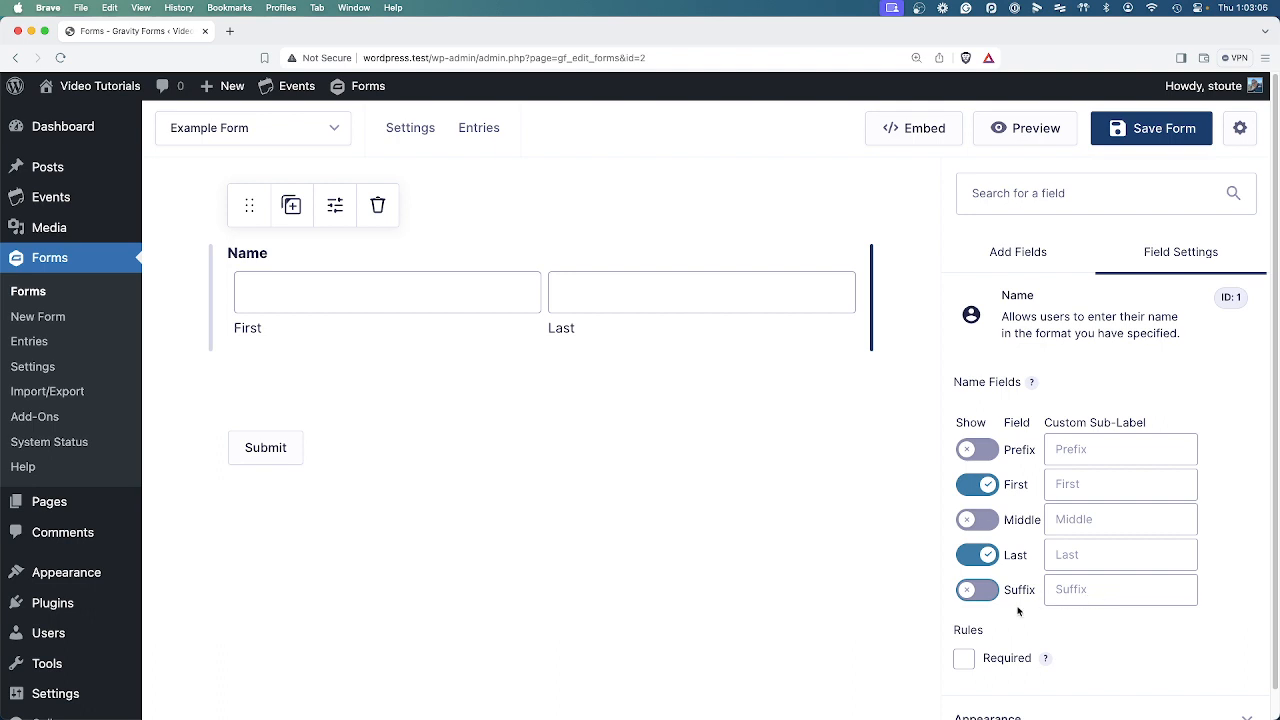
Step: Make the Name field required
scroll(1018, 611, "down", 3)
left_click(963, 535)
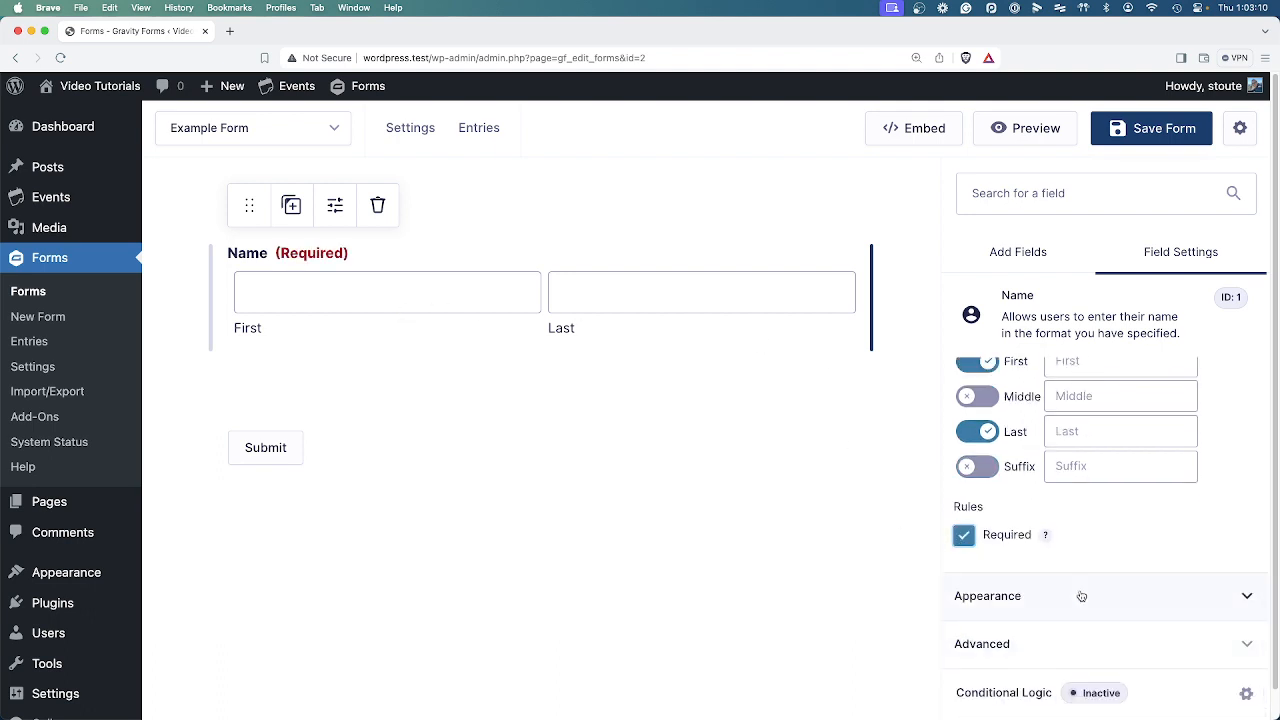
Step: Add an advanced Phone field directly below the Name field
left_click(1018, 263)
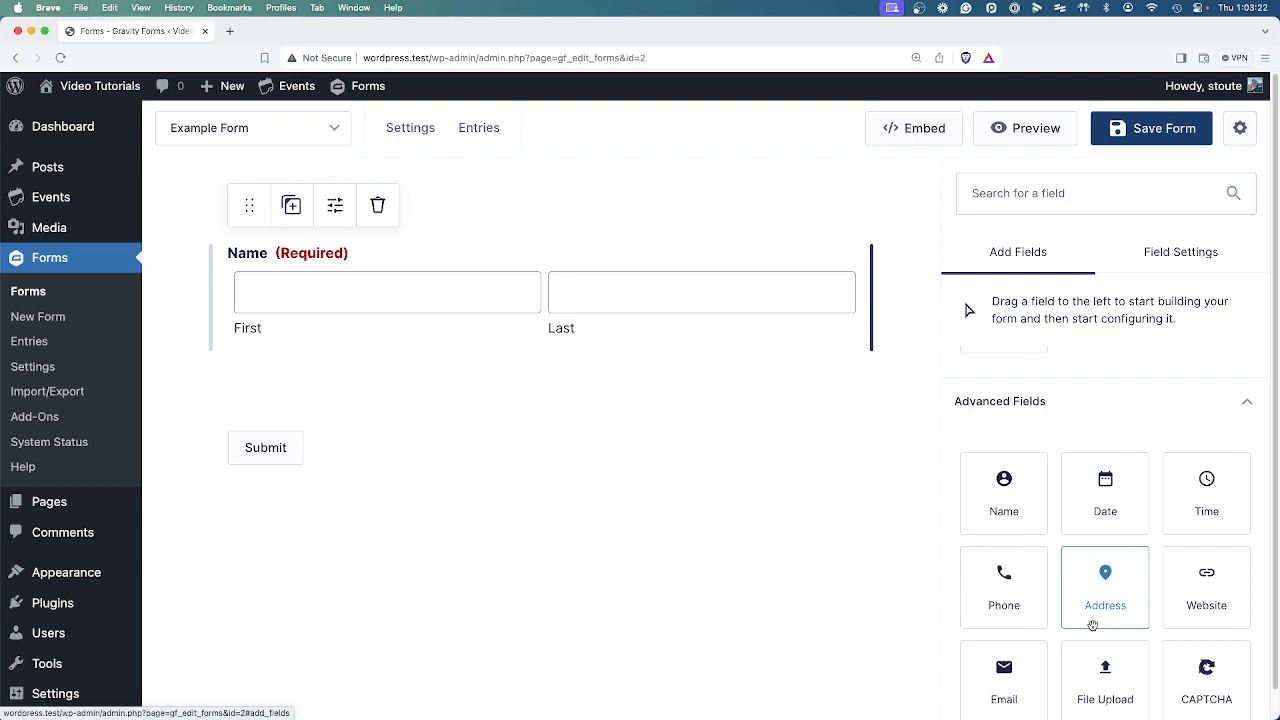
scroll(1100, 605, "down", 2)
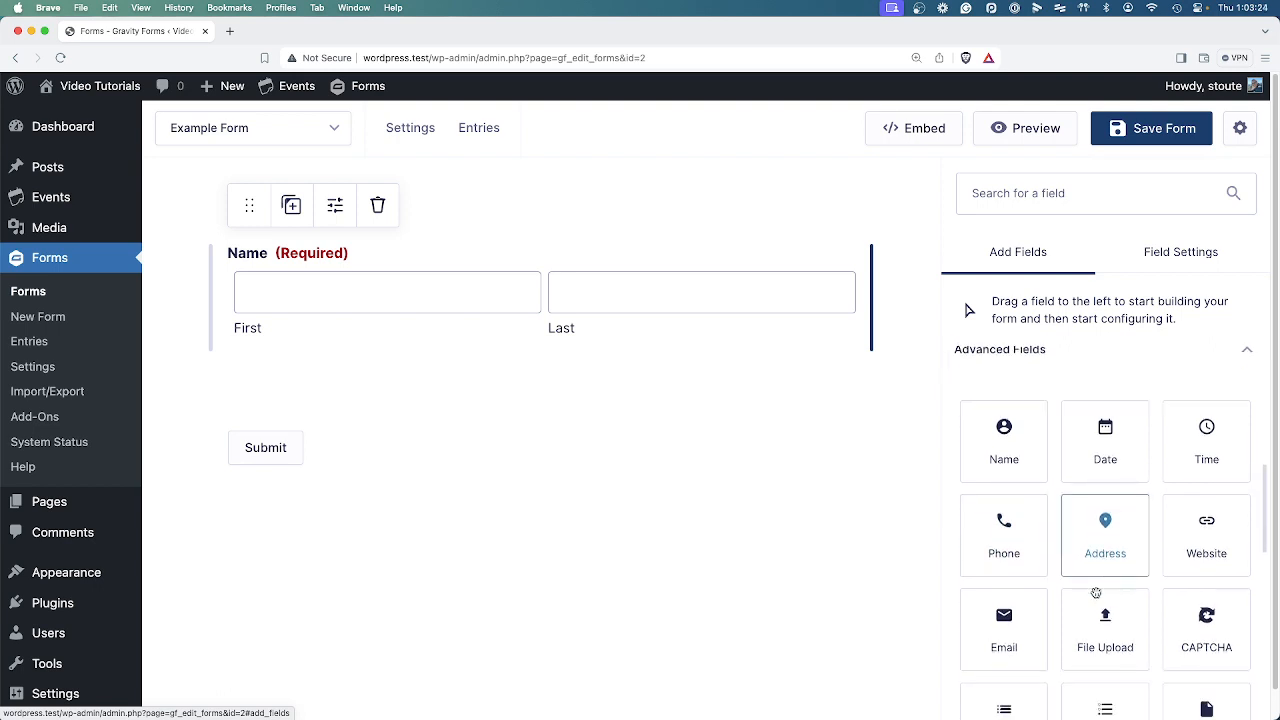
scroll(1121, 622, "up", 1)
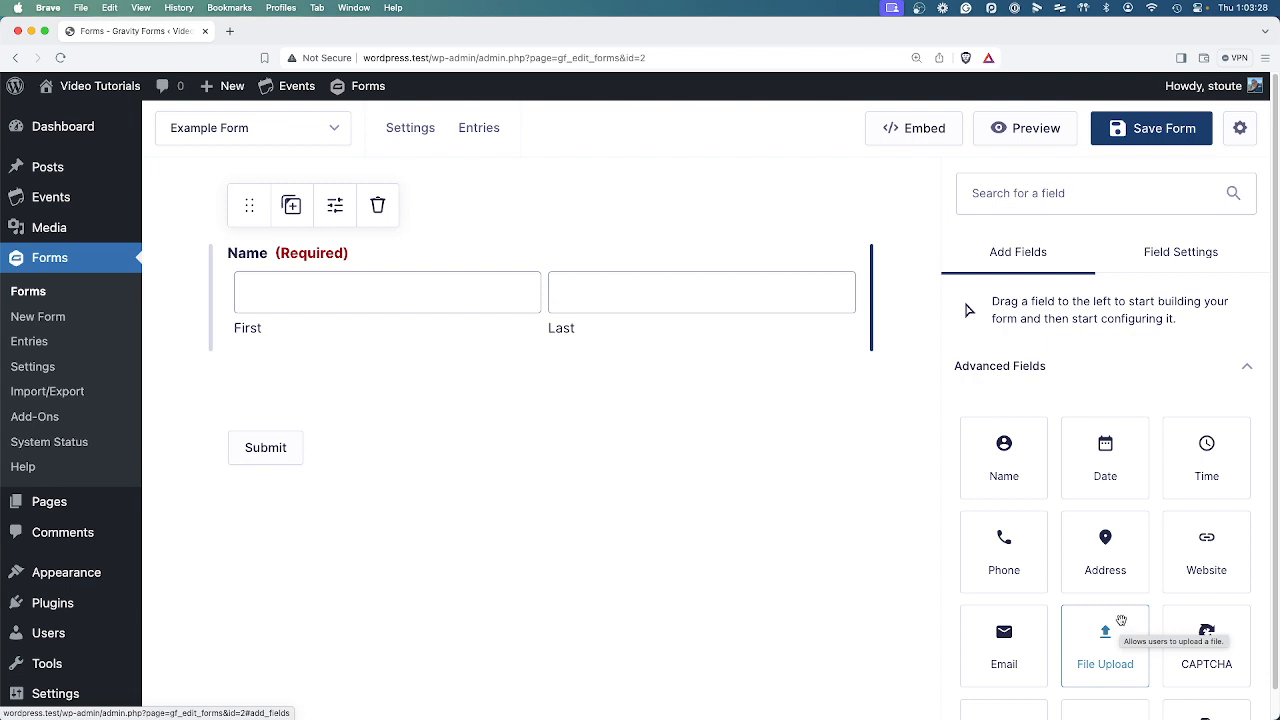
left_click_drag(990, 571, 540, 385)
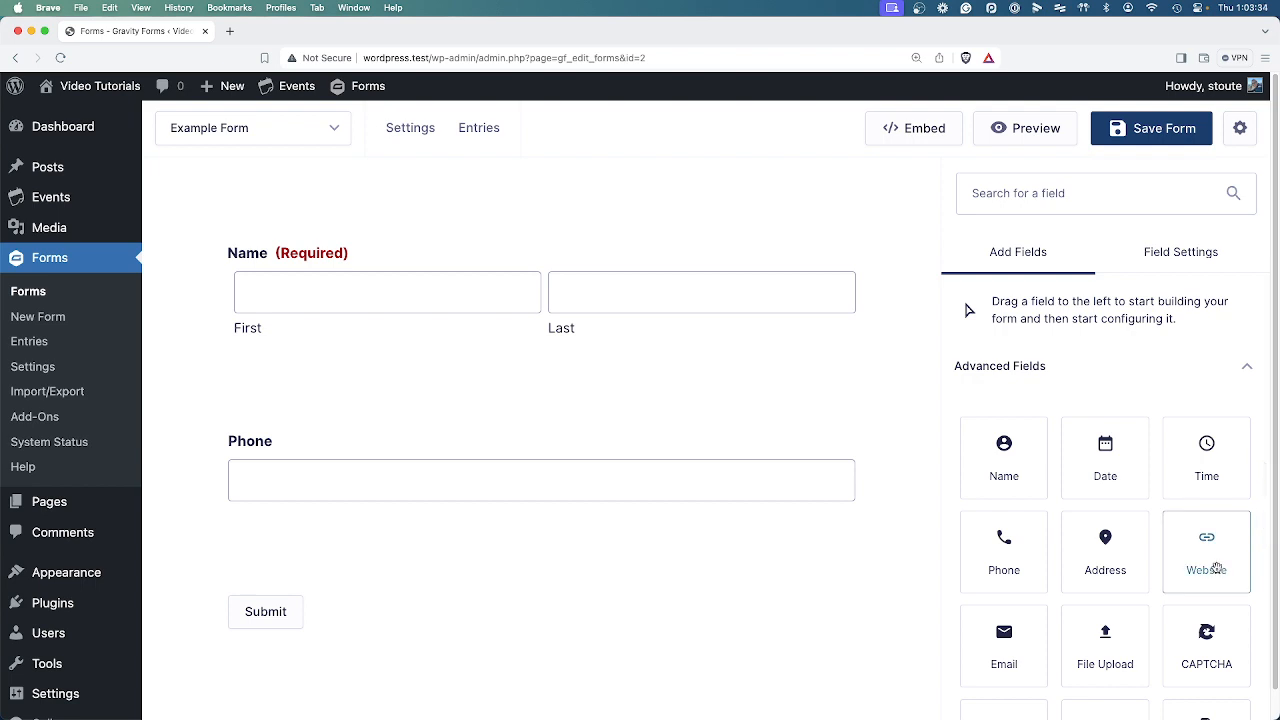
Step: Add a Website field below Phone and an Email field beside Phone in the same row
left_click(1217, 568)
scroll(634, 700, "down", 2)
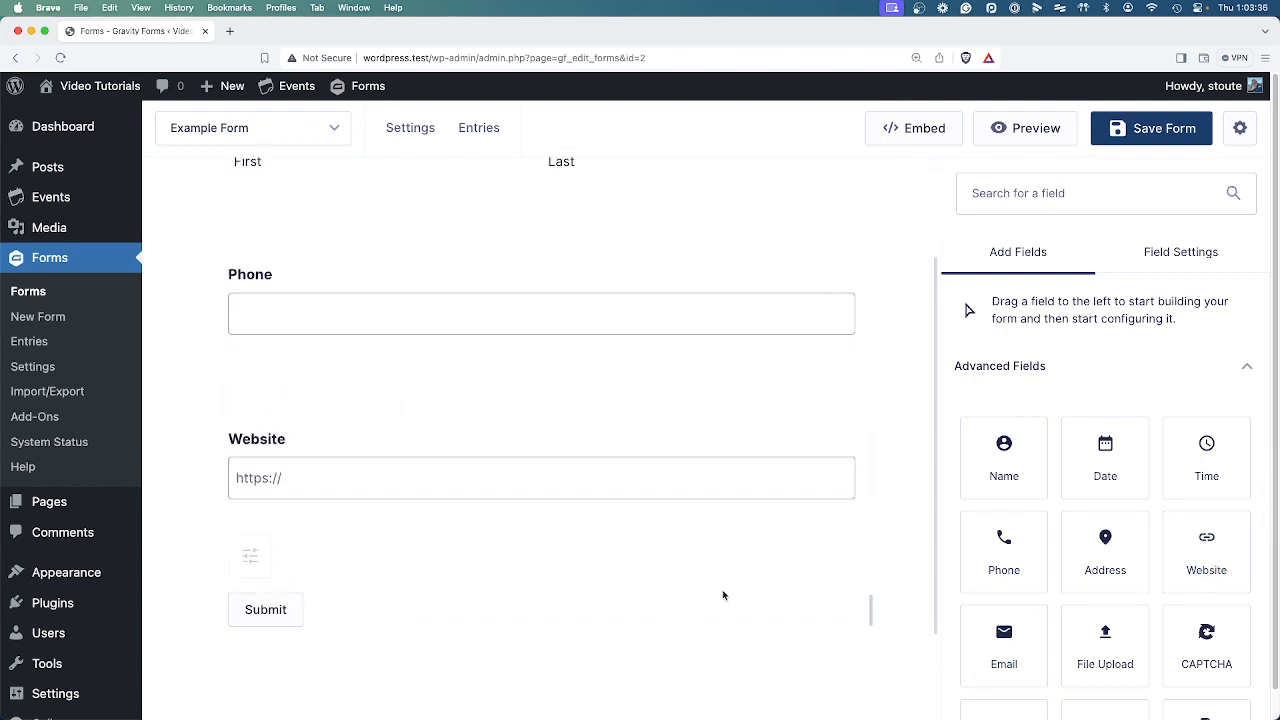
left_click_drag(1012, 652, 866, 314)
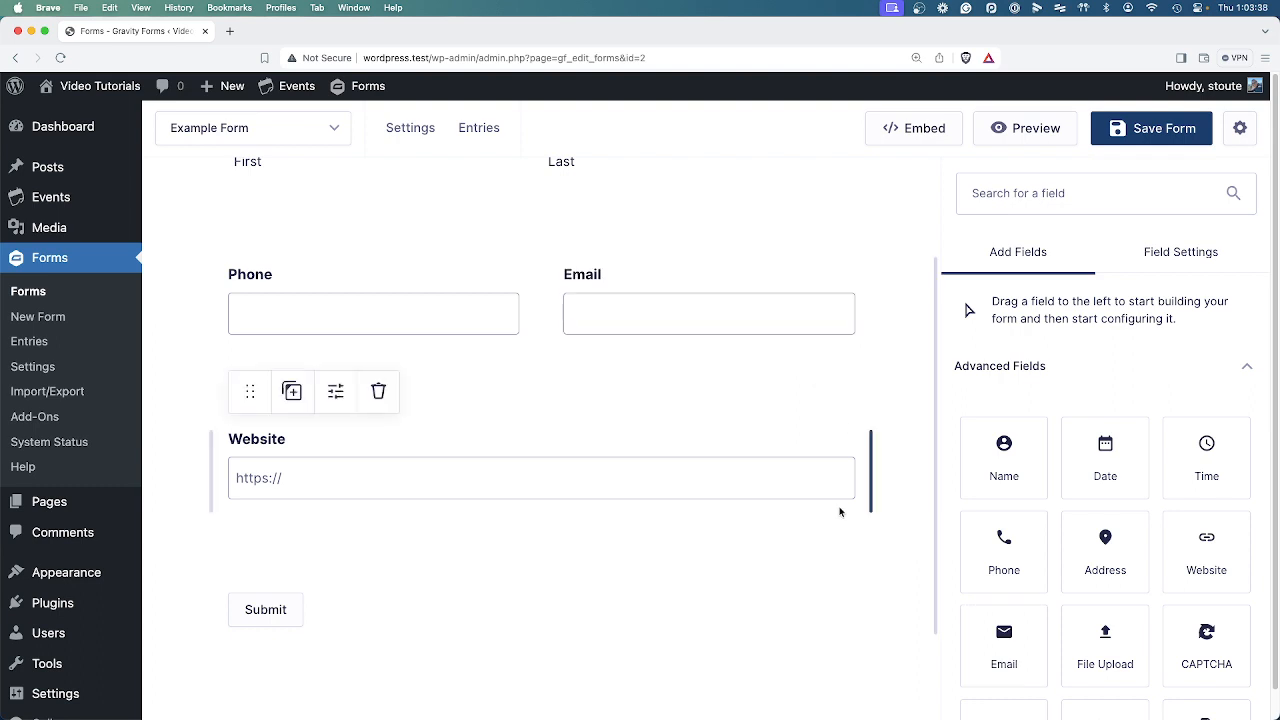
Step: Move the Email field and the Phone field up into the Name row, in the order Name, Email, Phone
scroll(632, 361, "up", 1)
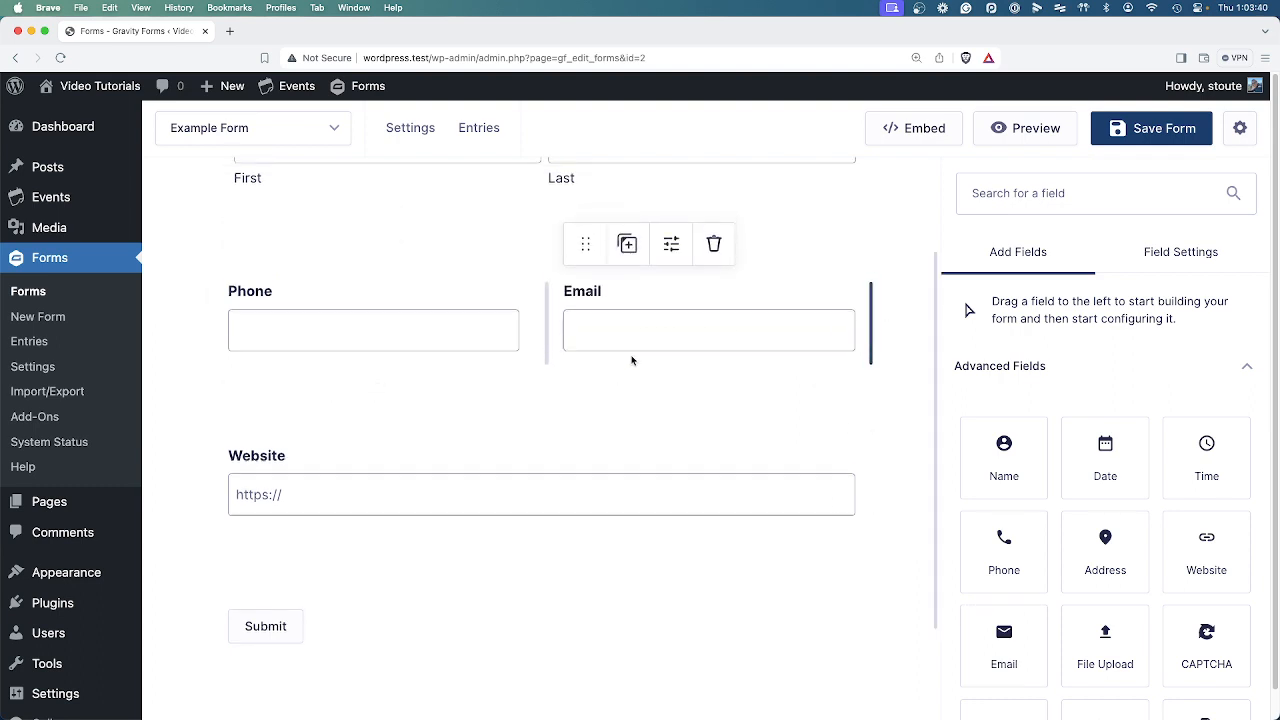
scroll(632, 361, "up", 1)
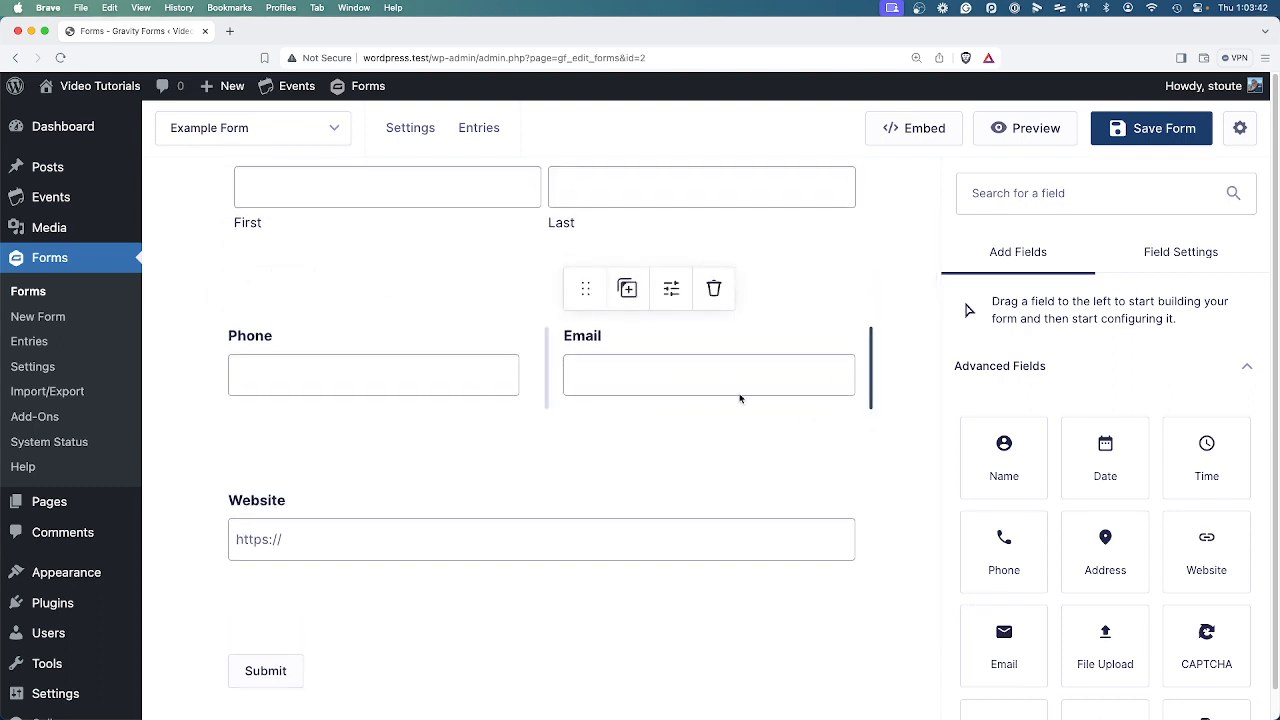
scroll(663, 380, "up", 1)
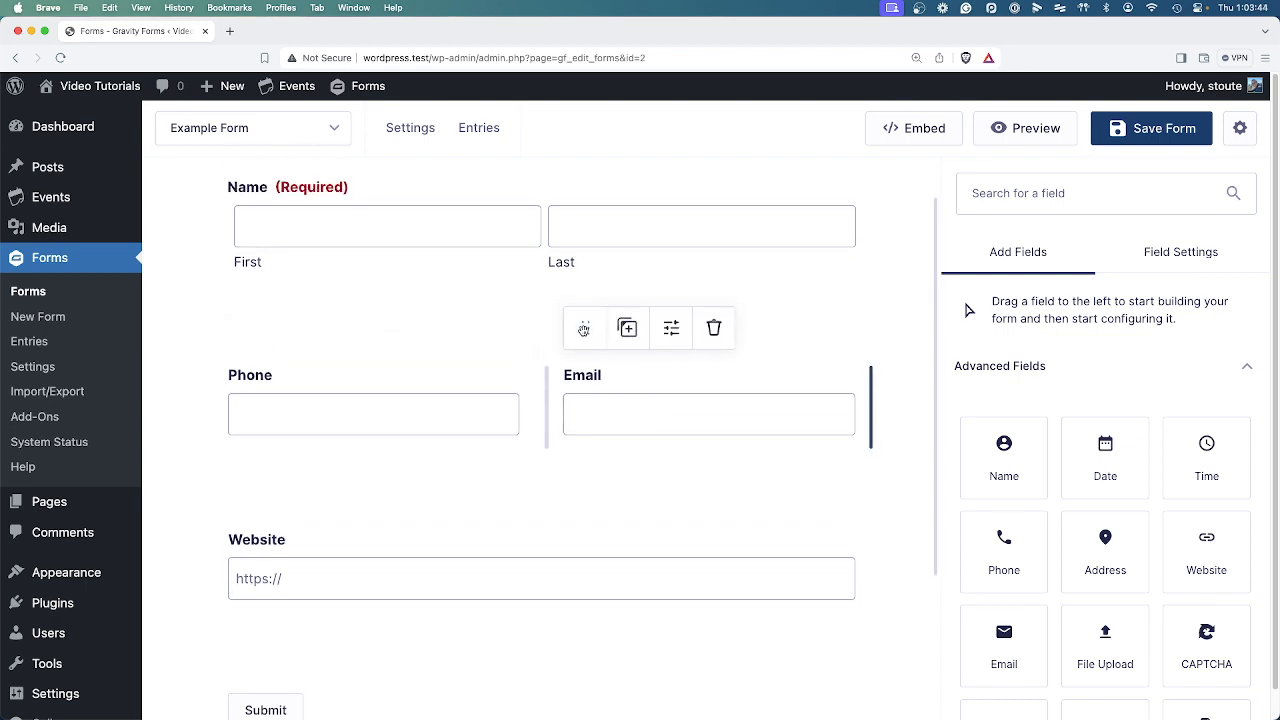
left_click_drag(584, 329, 813, 242)
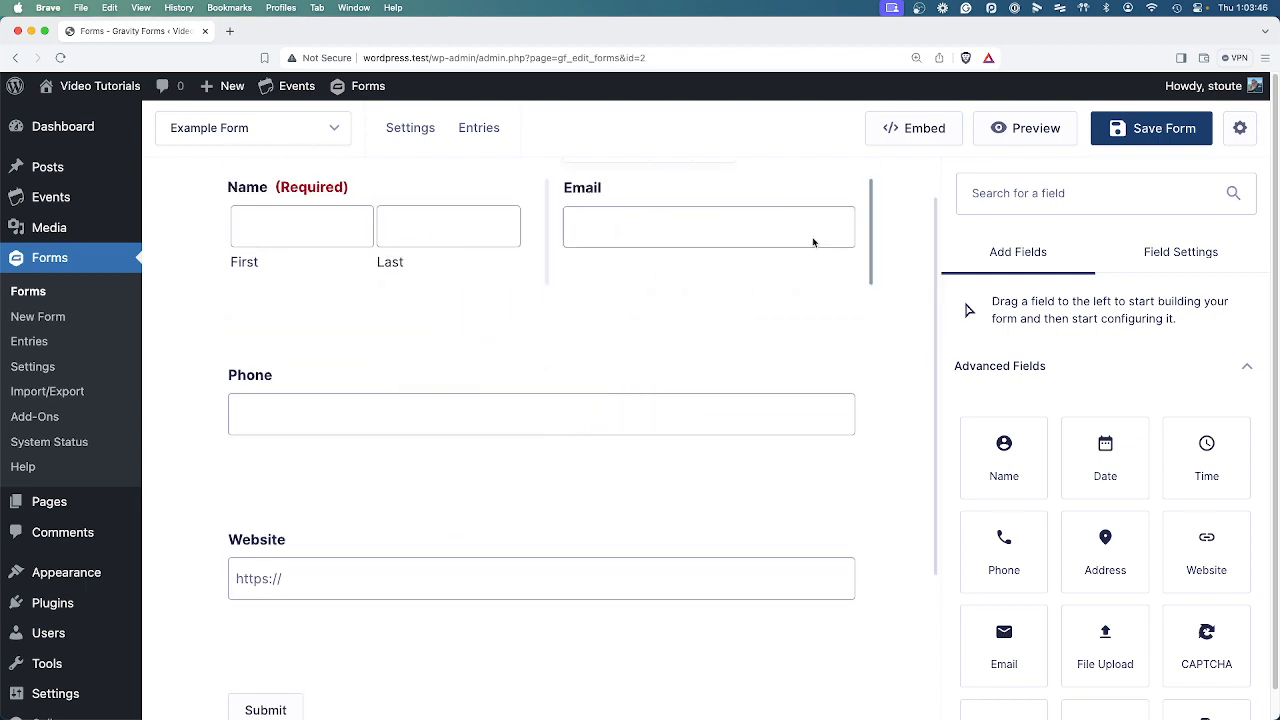
mouse_move(256, 345)
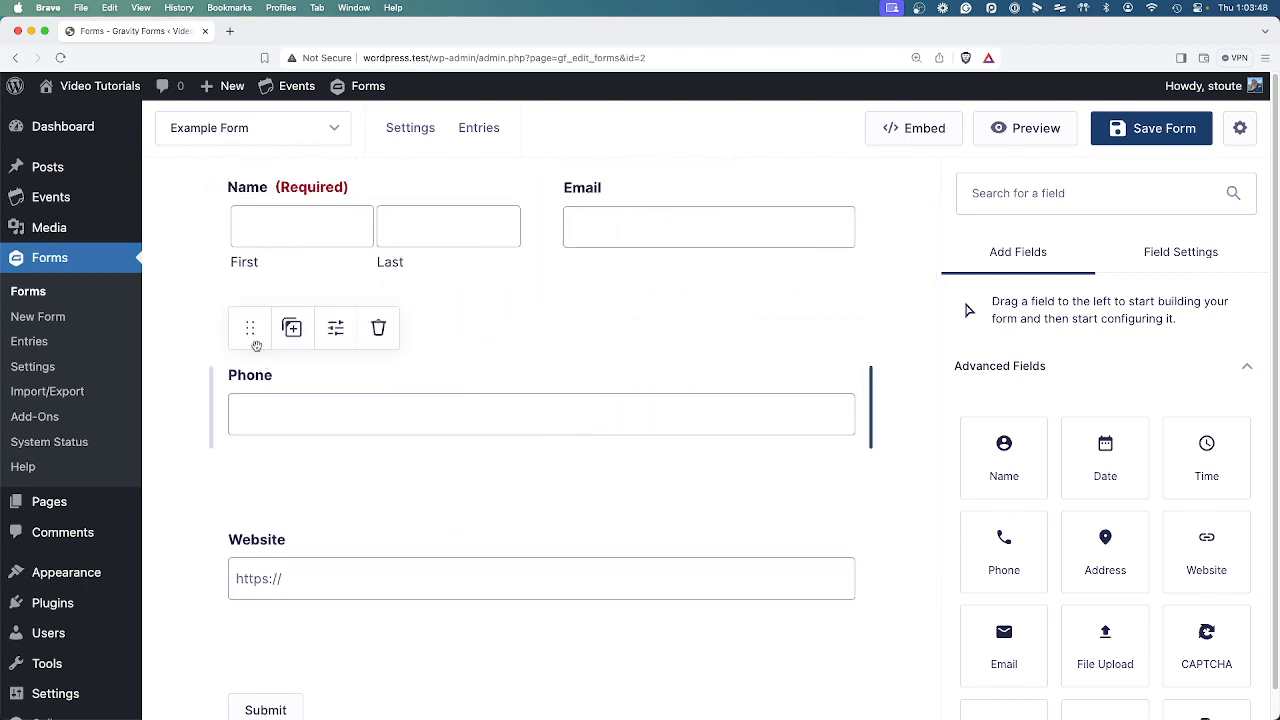
left_click_drag(256, 345, 915, 230)
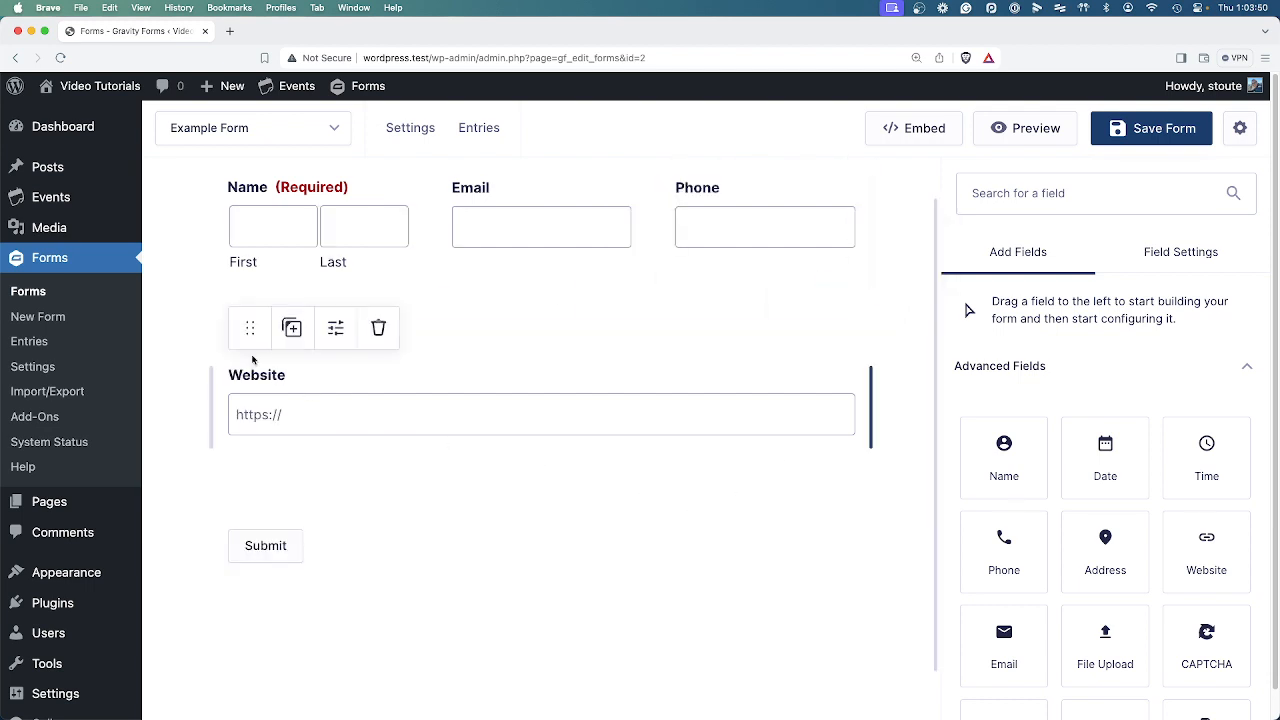
Step: Try the Website field as a fourth column after Phone, and return it to its own full-width row below
left_click_drag(250, 328, 897, 225)
mouse_move(325, 286)
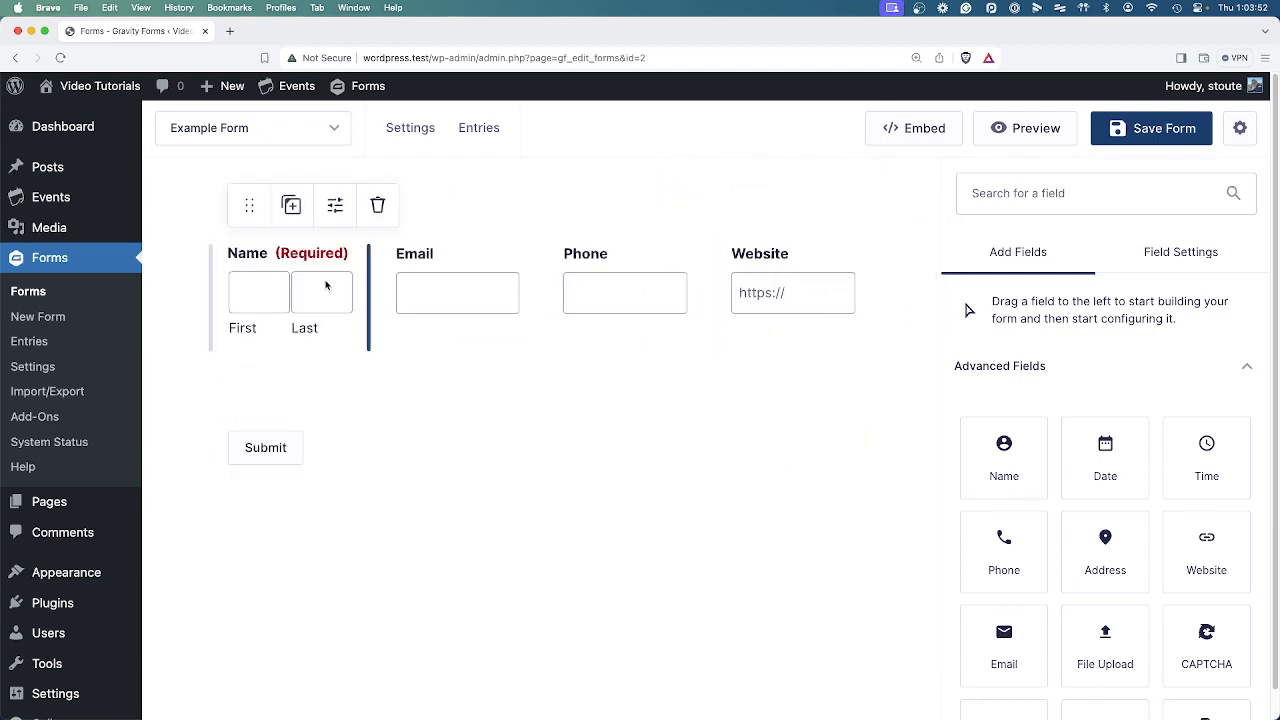
mouse_move(747, 221)
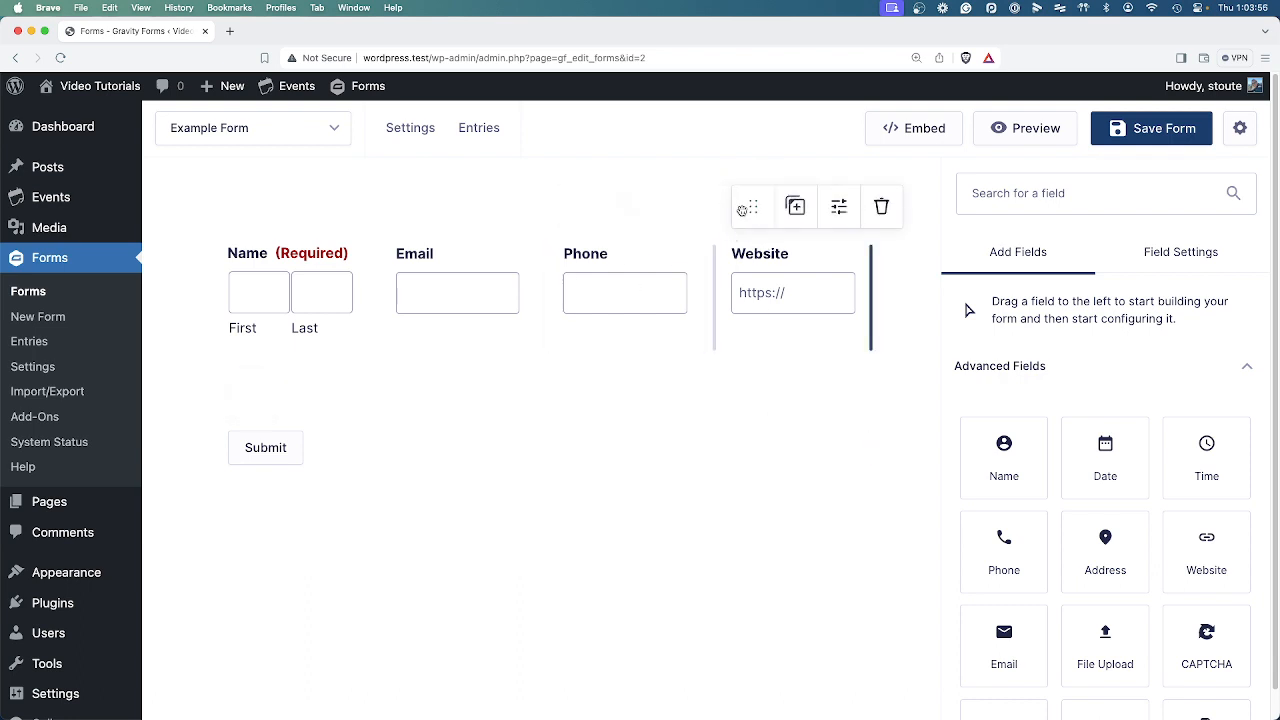
left_click_drag(742, 210, 749, 426)
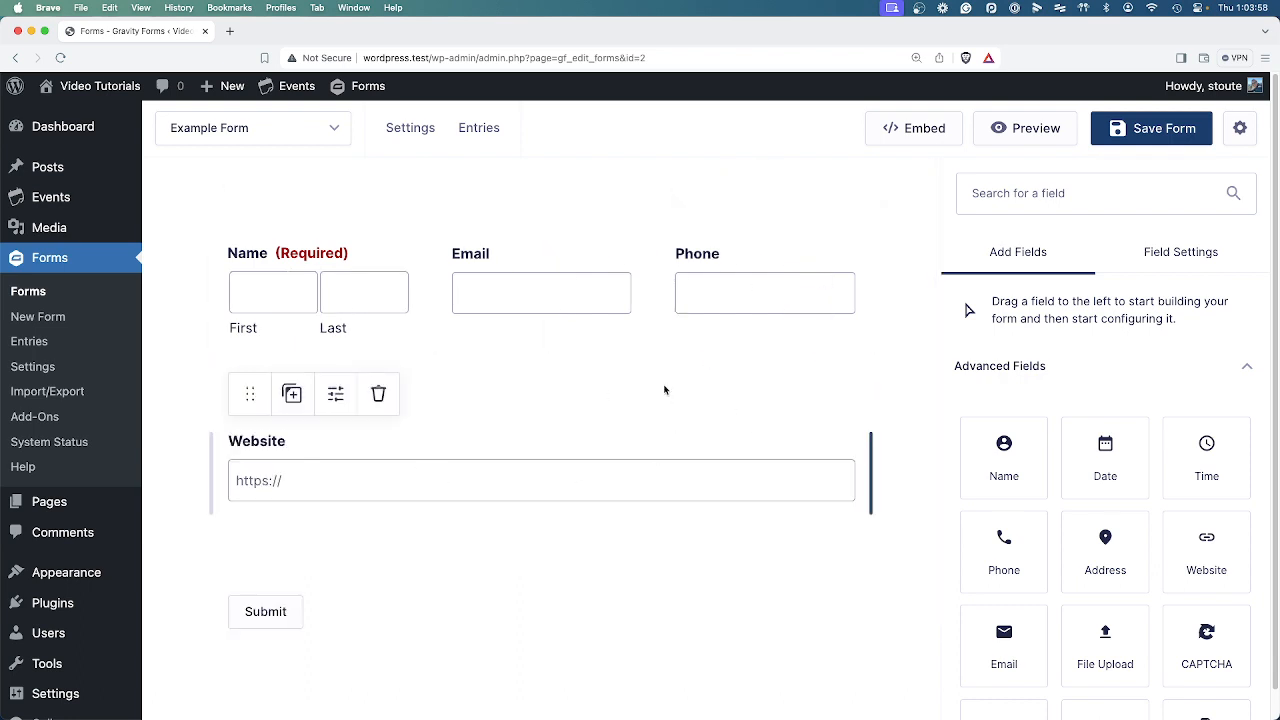
Step: Move the Phone field to its own row below Name, and place the Email field before Phone in that row
left_click_drag(695, 212, 666, 386)
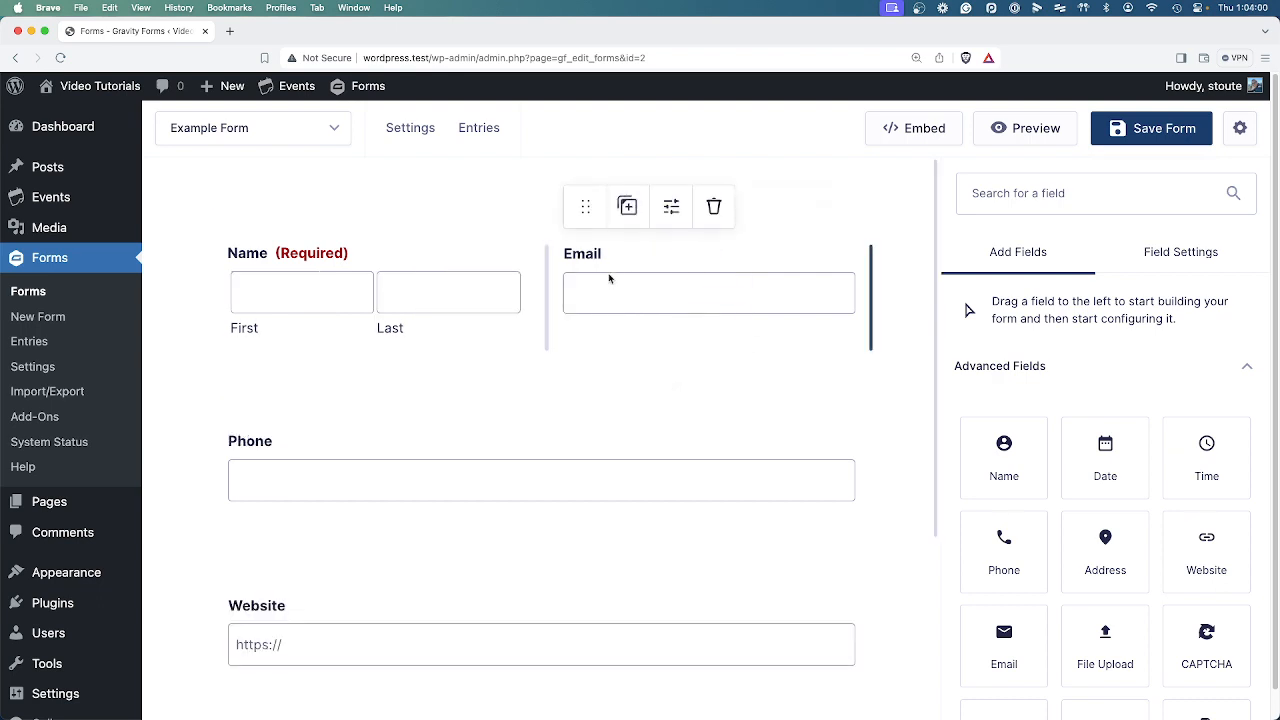
left_click_drag(585, 207, 278, 462)
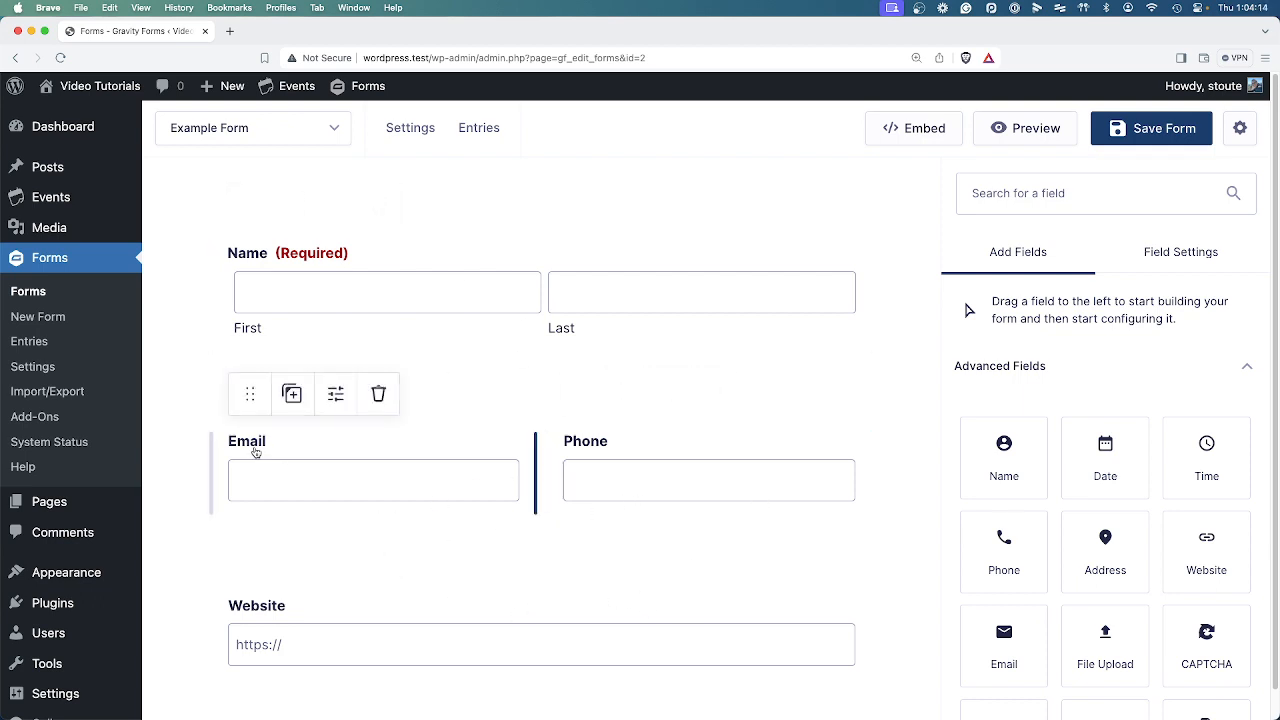
Step: Add an Address field between the Website field and the Submit button
scroll(685, 289, "down", 3)
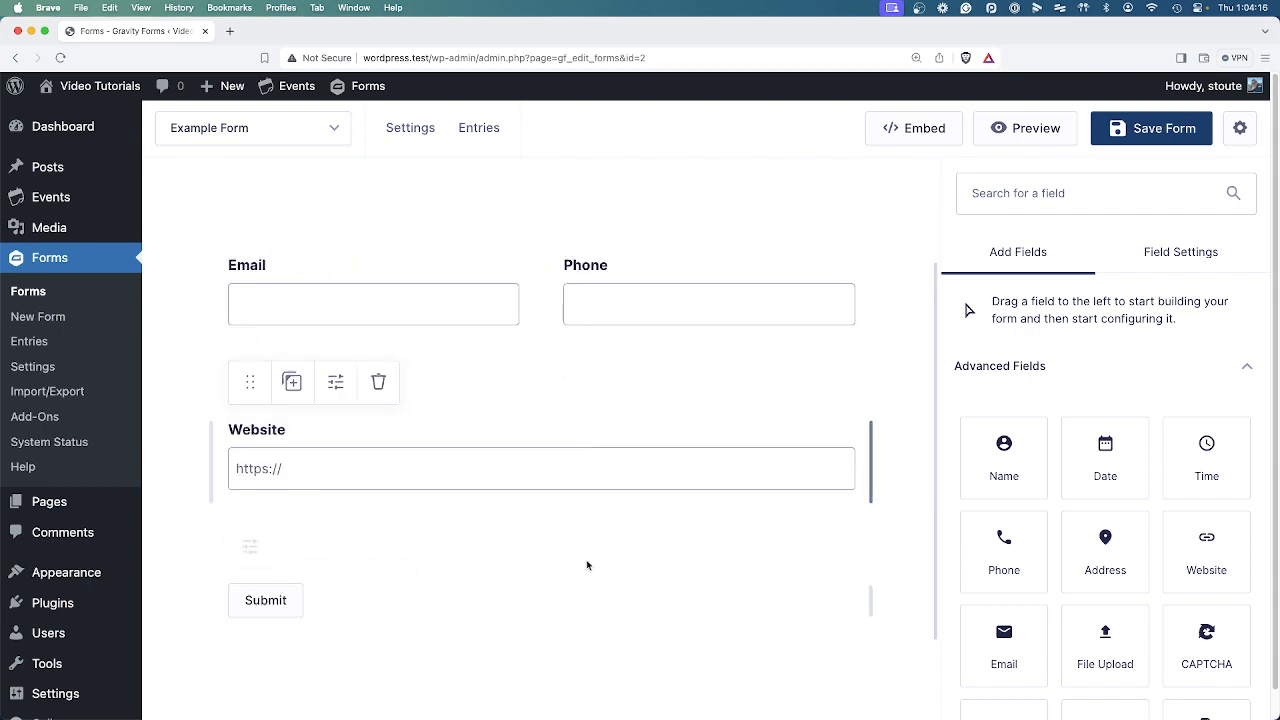
scroll(1100, 590, "down", 1)
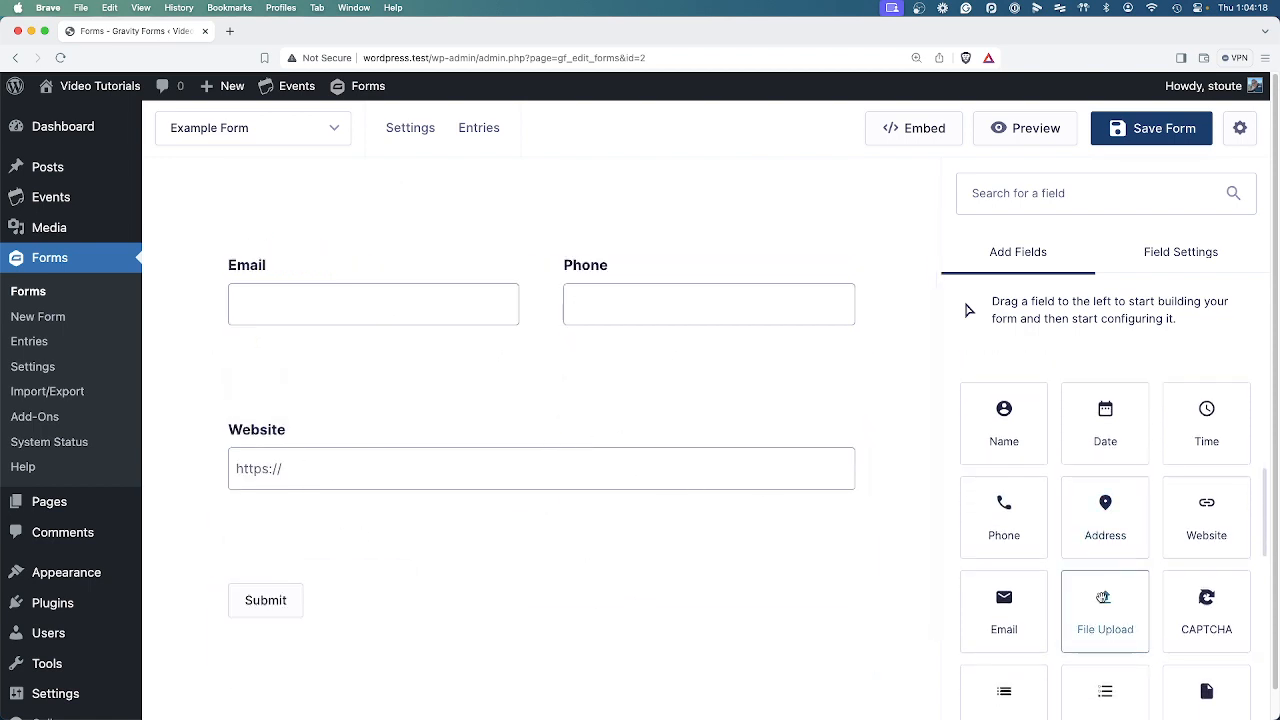
scroll(883, 606, "down", 2)
scroll(1124, 603, "down", 1)
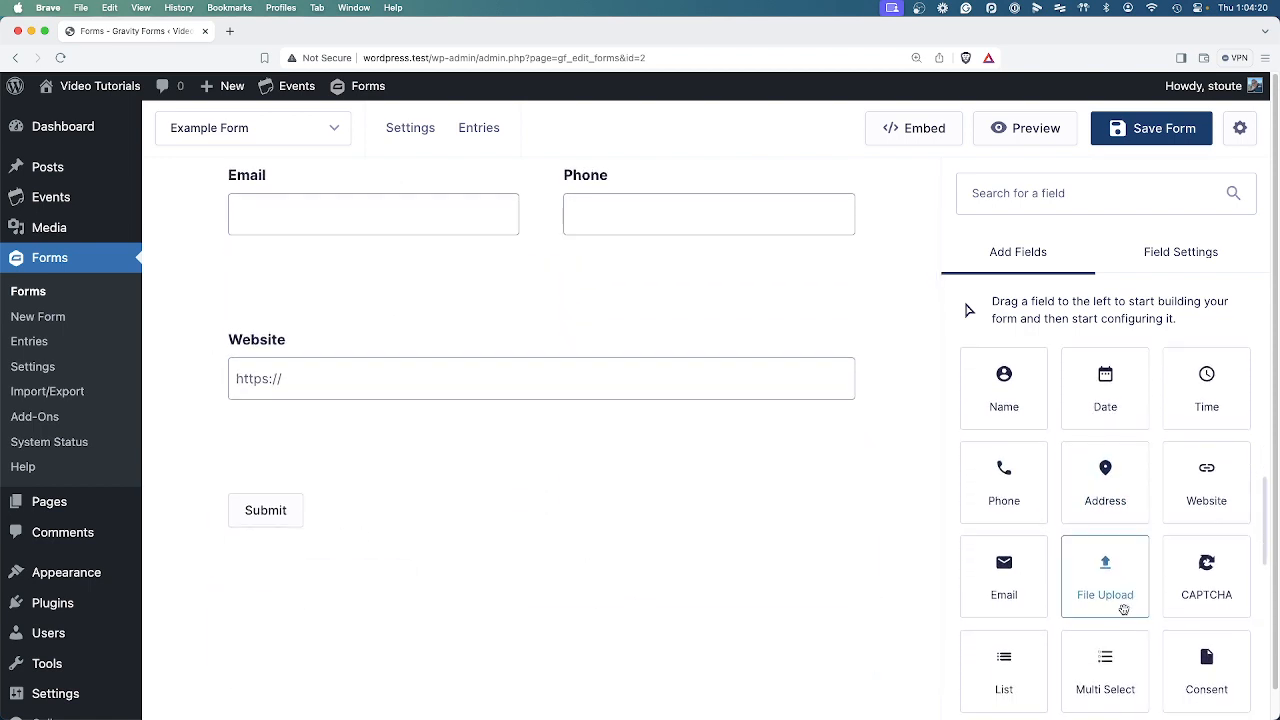
left_click_drag(1103, 492, 431, 486)
scroll(422, 502, "down", 1)
scroll(418, 498, "down", 5)
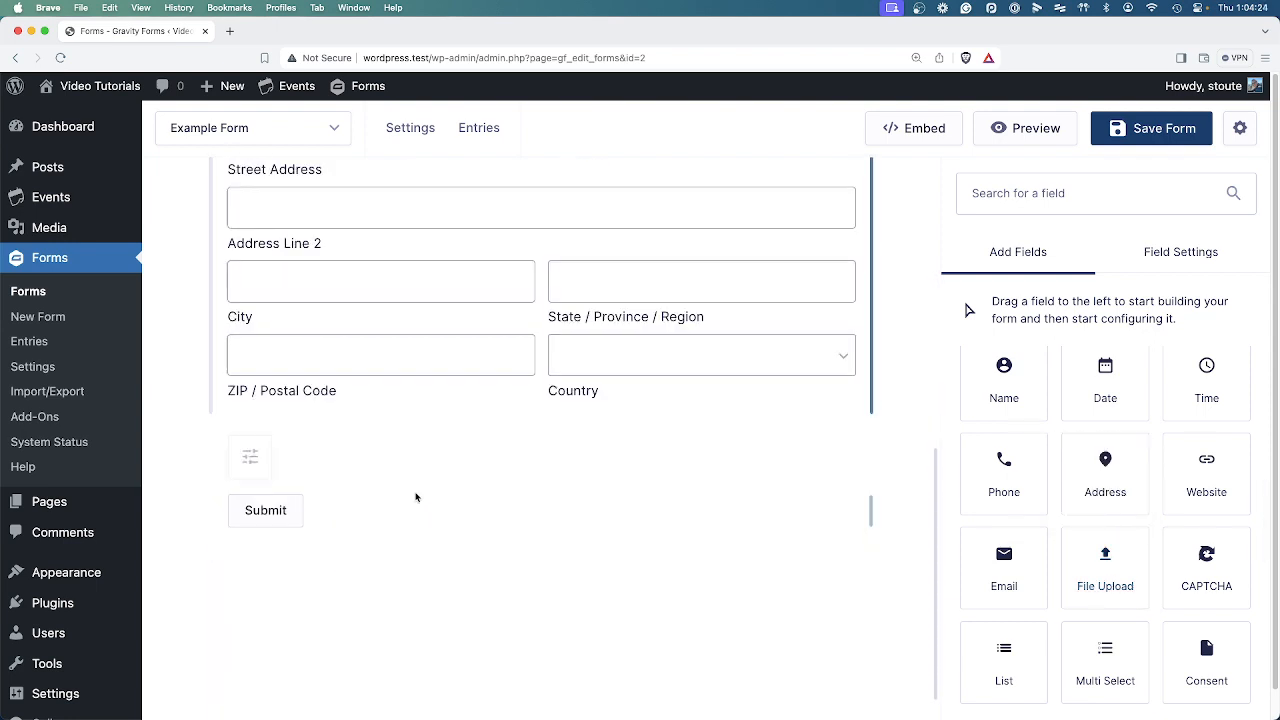
scroll(371, 320, "up", 3)
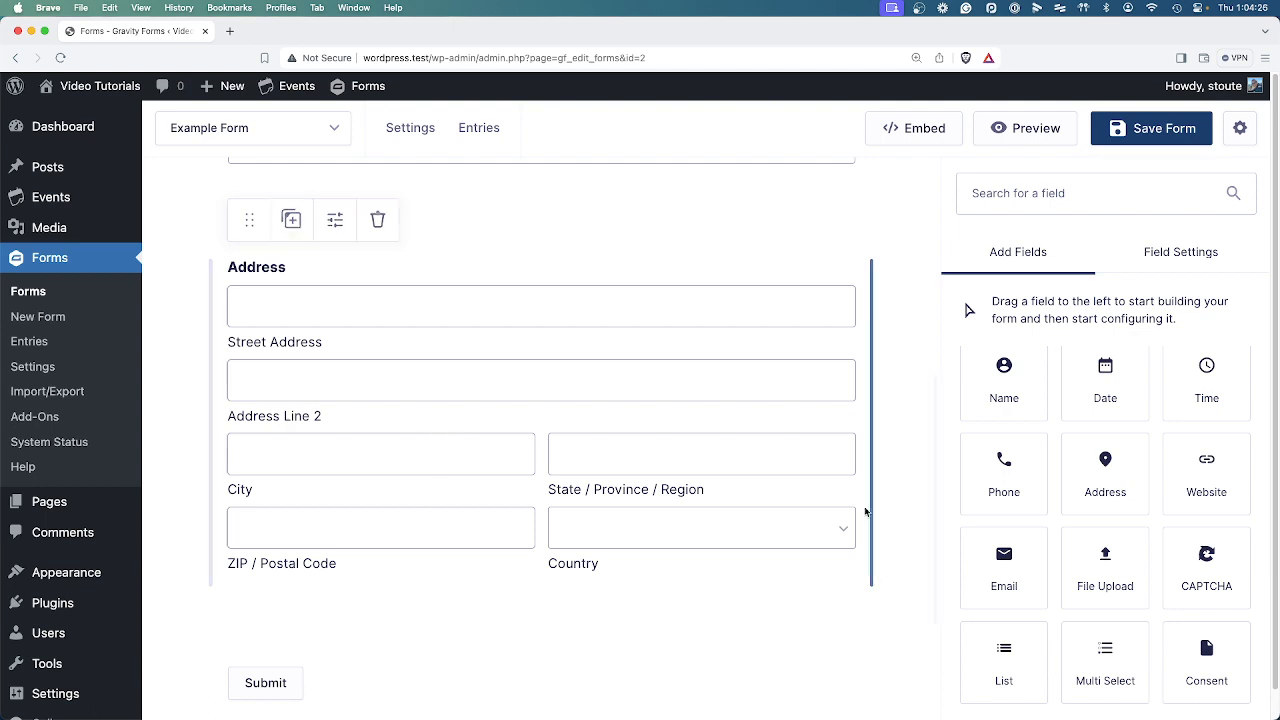
scroll(600, 500, "down", 3)
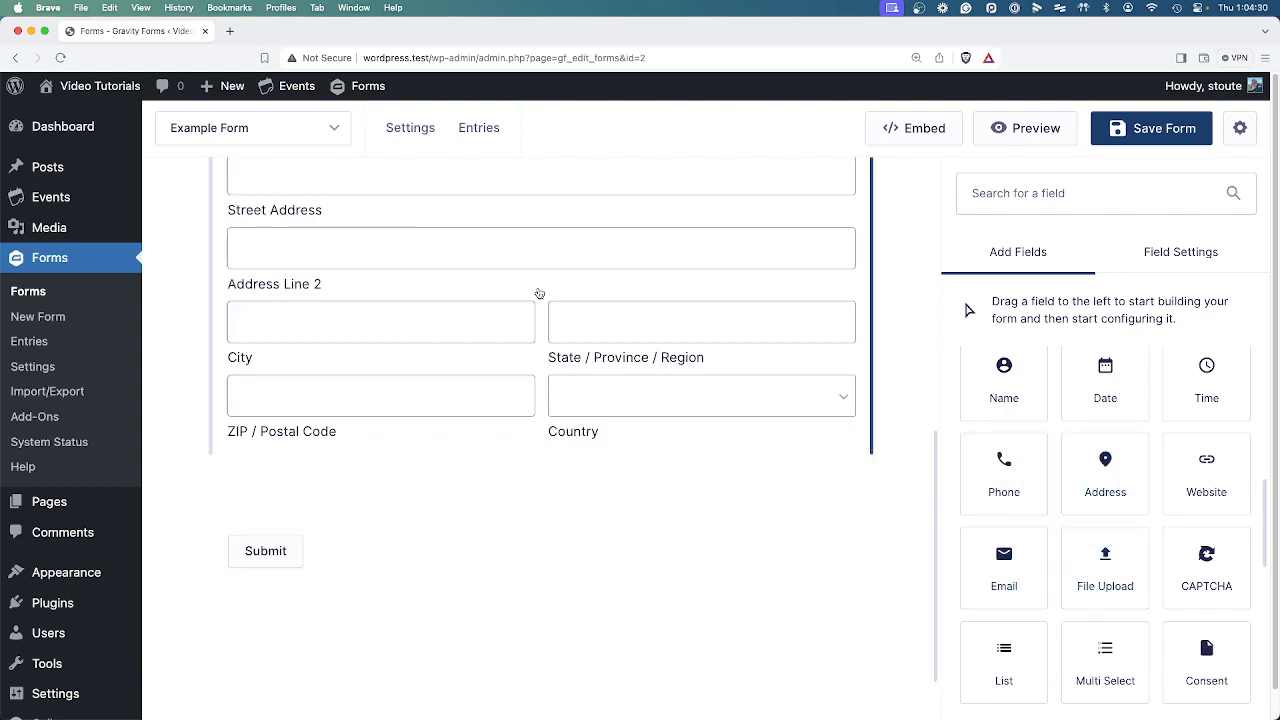
Step: Add a File Upload field directly below the Address field
scroll(569, 391, "up", 8)
scroll(566, 446, "down", 6)
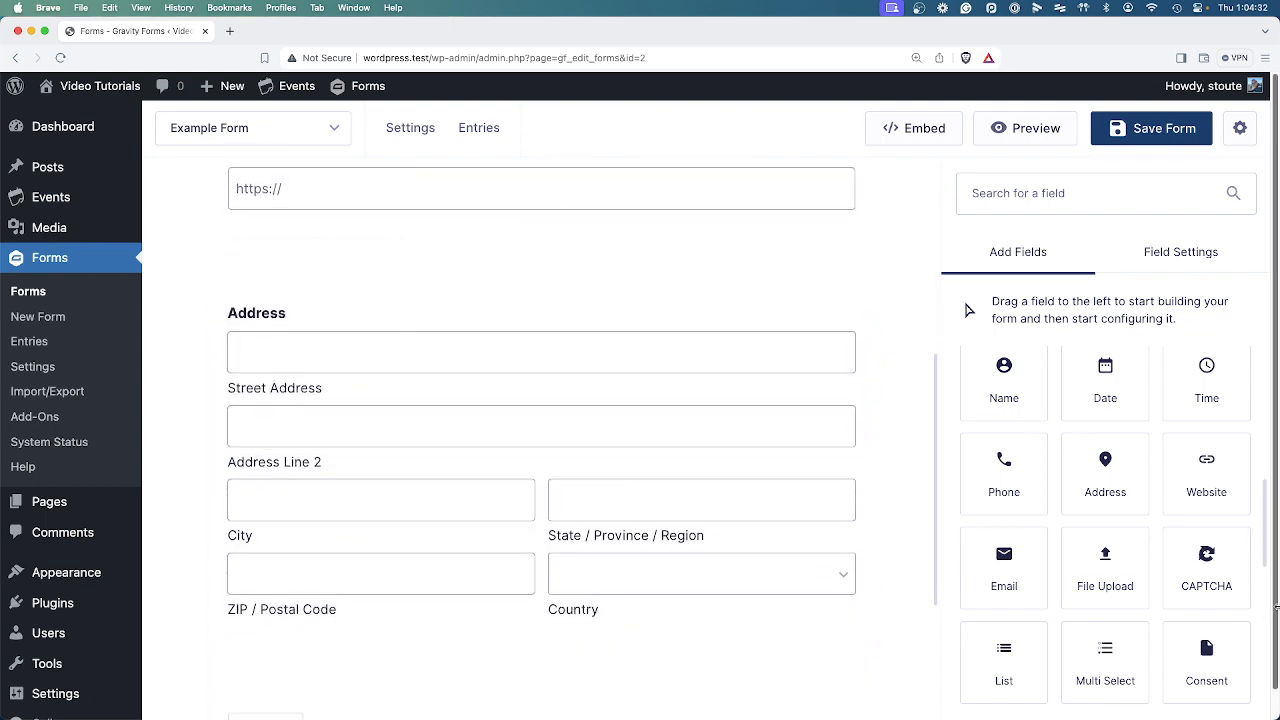
scroll(1110, 490, "down", 2)
scroll(1151, 509, "up", 3)
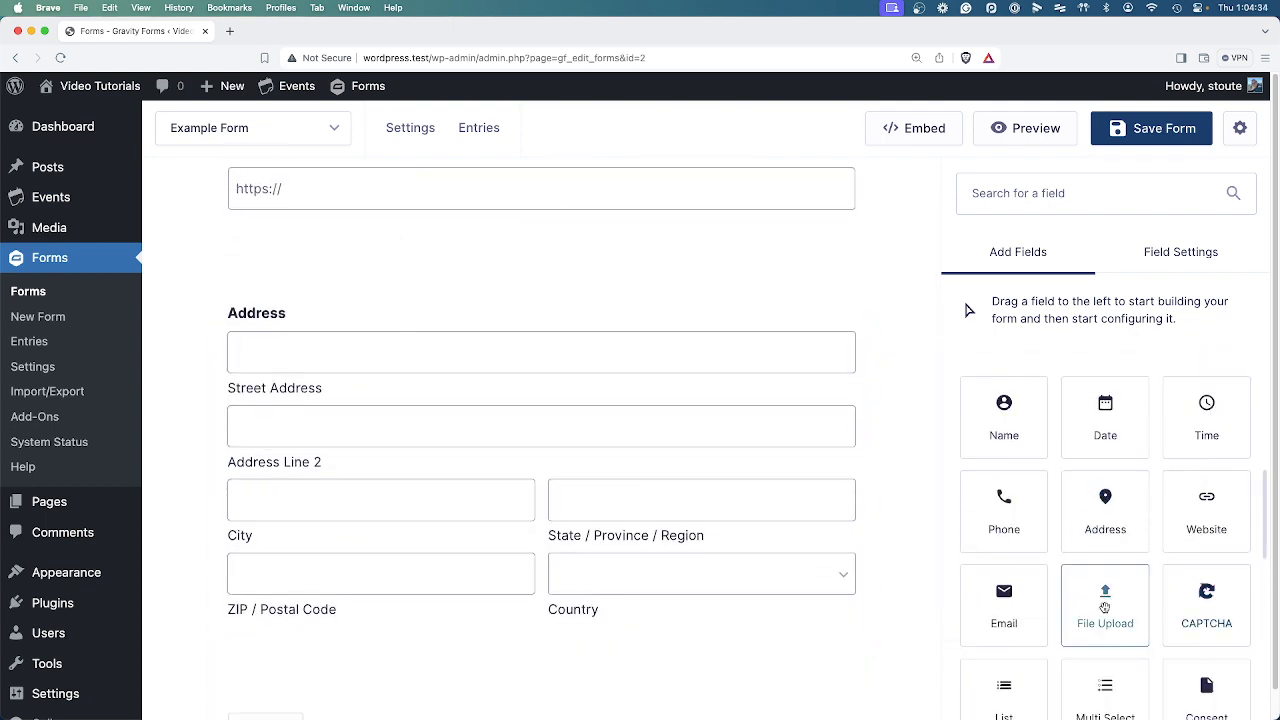
scroll(589, 523, "down", 3)
left_click_drag(1094, 593, 640, 500)
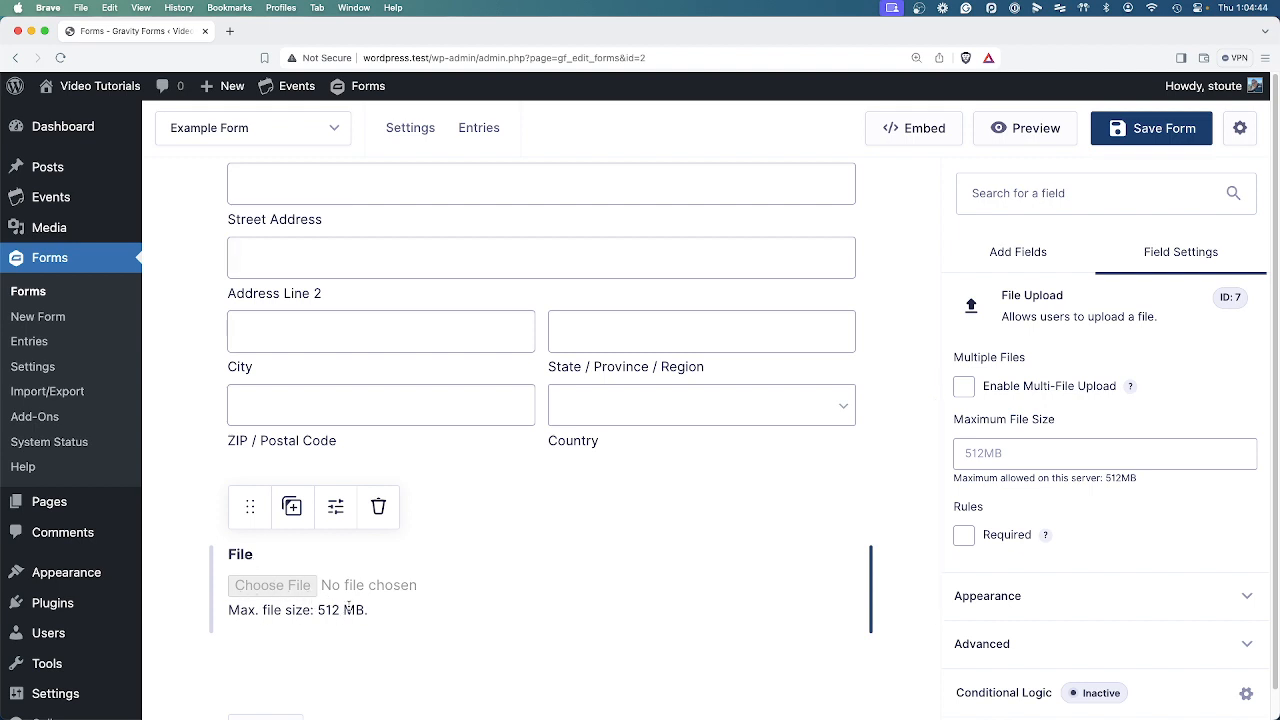
Step: Try making the File Upload field required, and set it back to optional
left_click(963, 537)
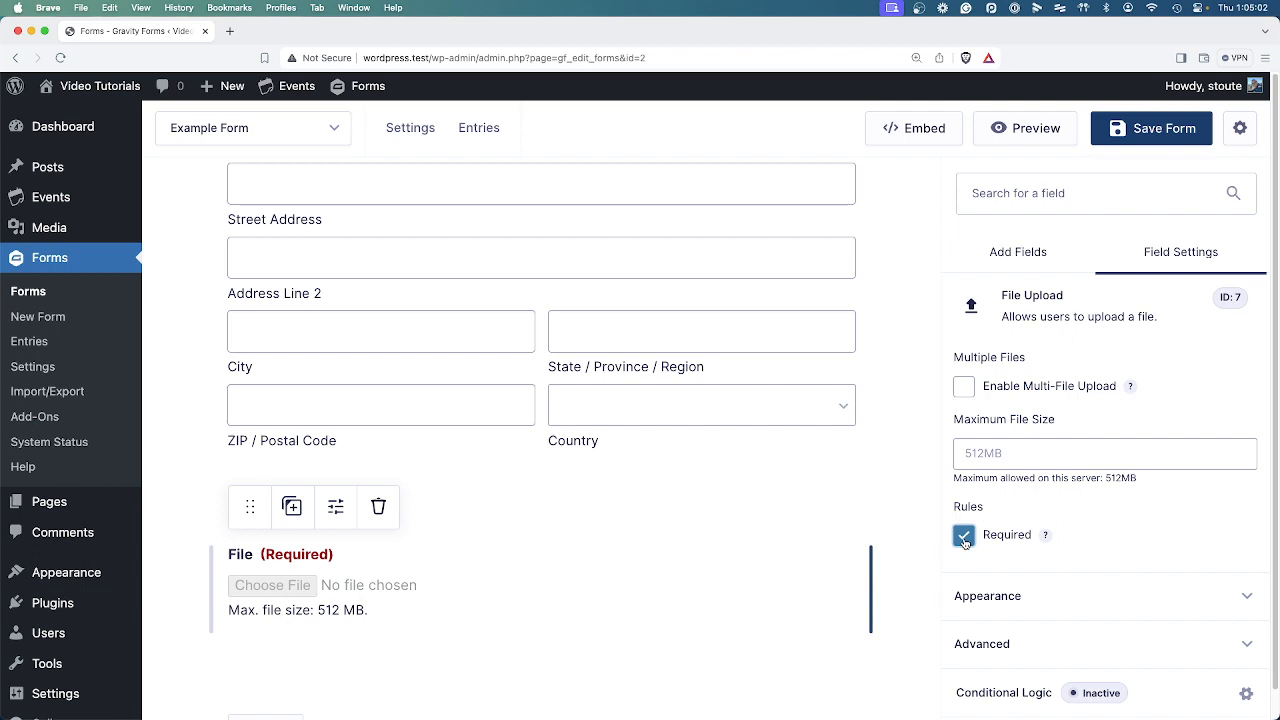
left_click(964, 538)
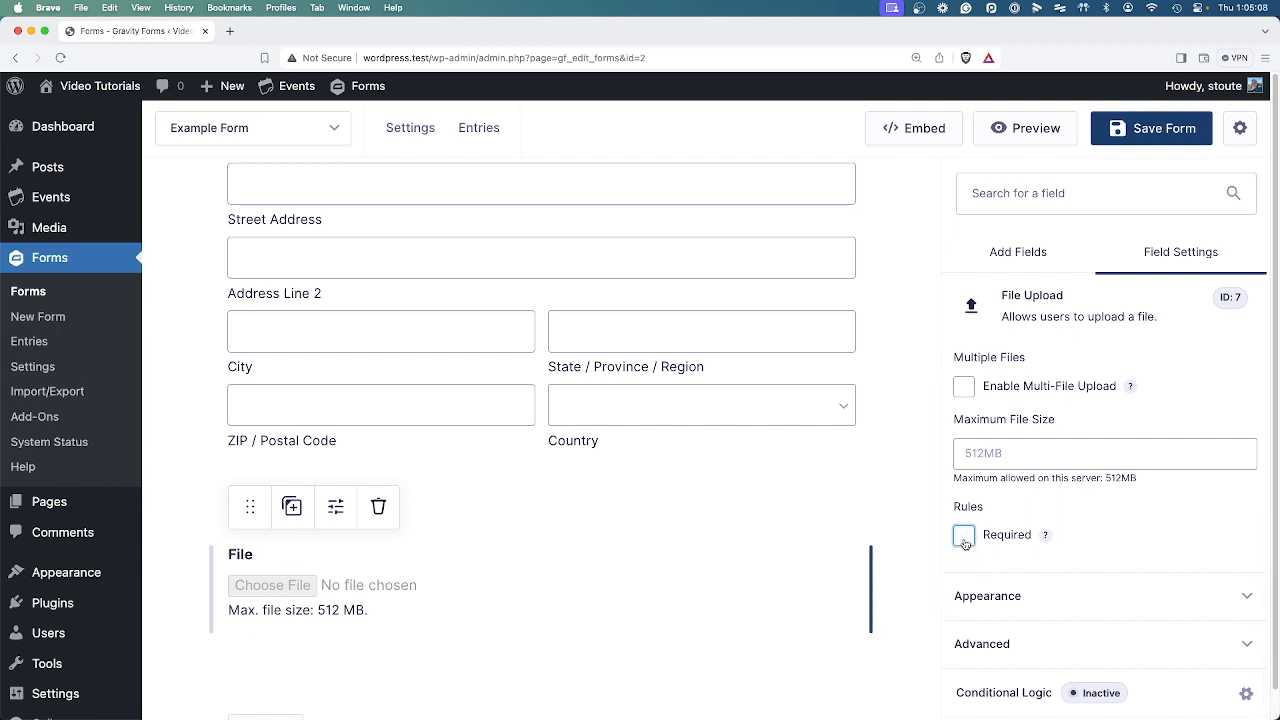
scroll(491, 594, "up", 10)
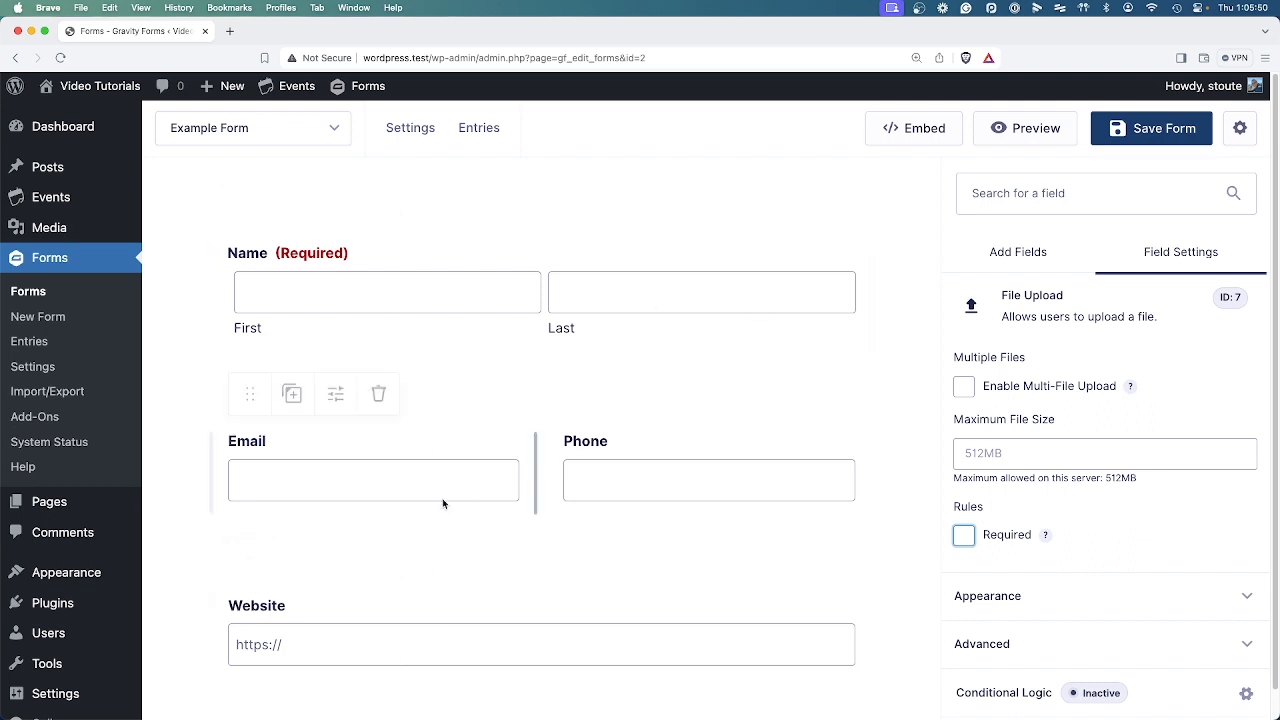
scroll(575, 603, "down", 10)
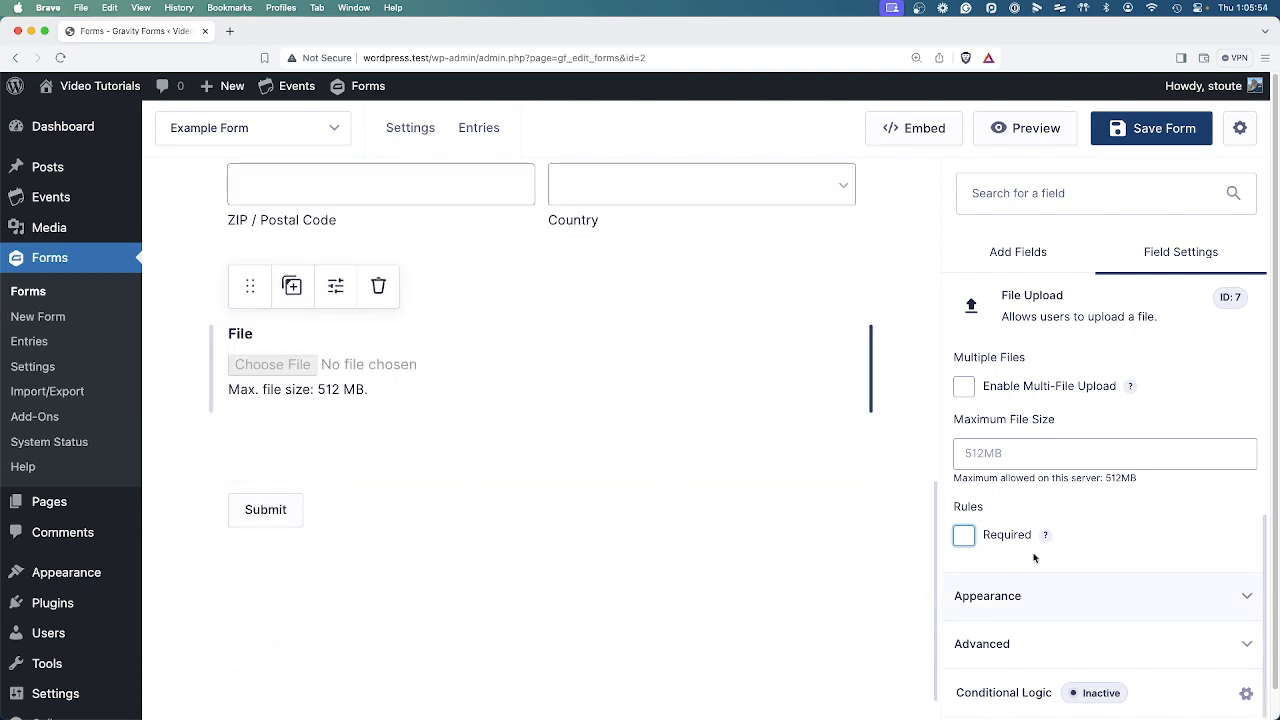
Step: Add a Radio Buttons field between the Website and Address fields
scroll(1034, 558, "up", 5)
left_click(1018, 252)
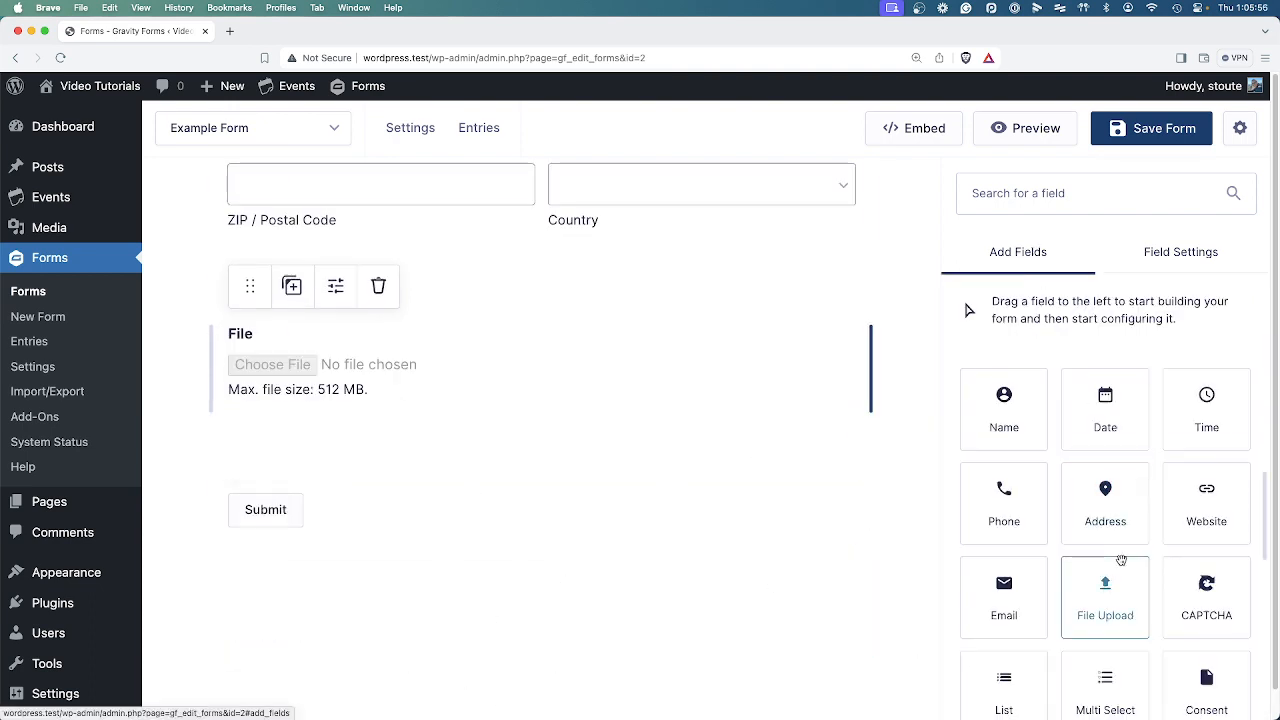
scroll(1121, 561, "up", 5)
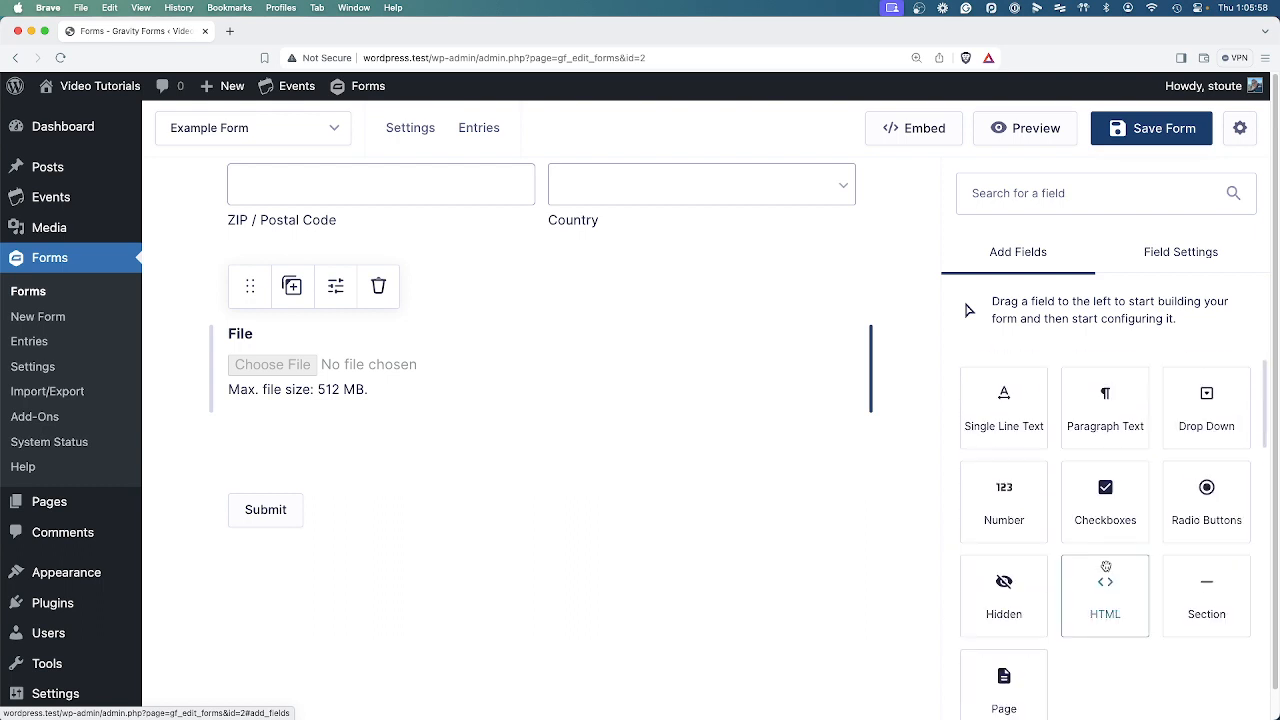
scroll(1106, 566, "up", 1)
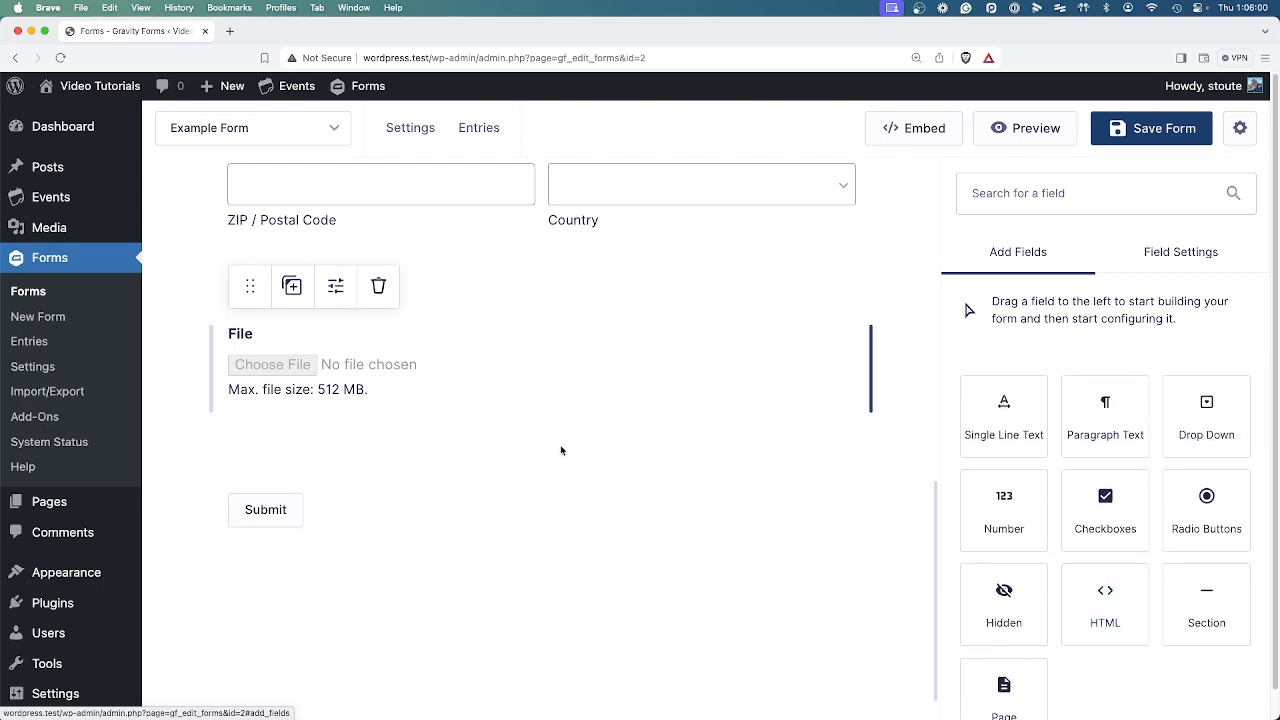
scroll(620, 520, "up", 10)
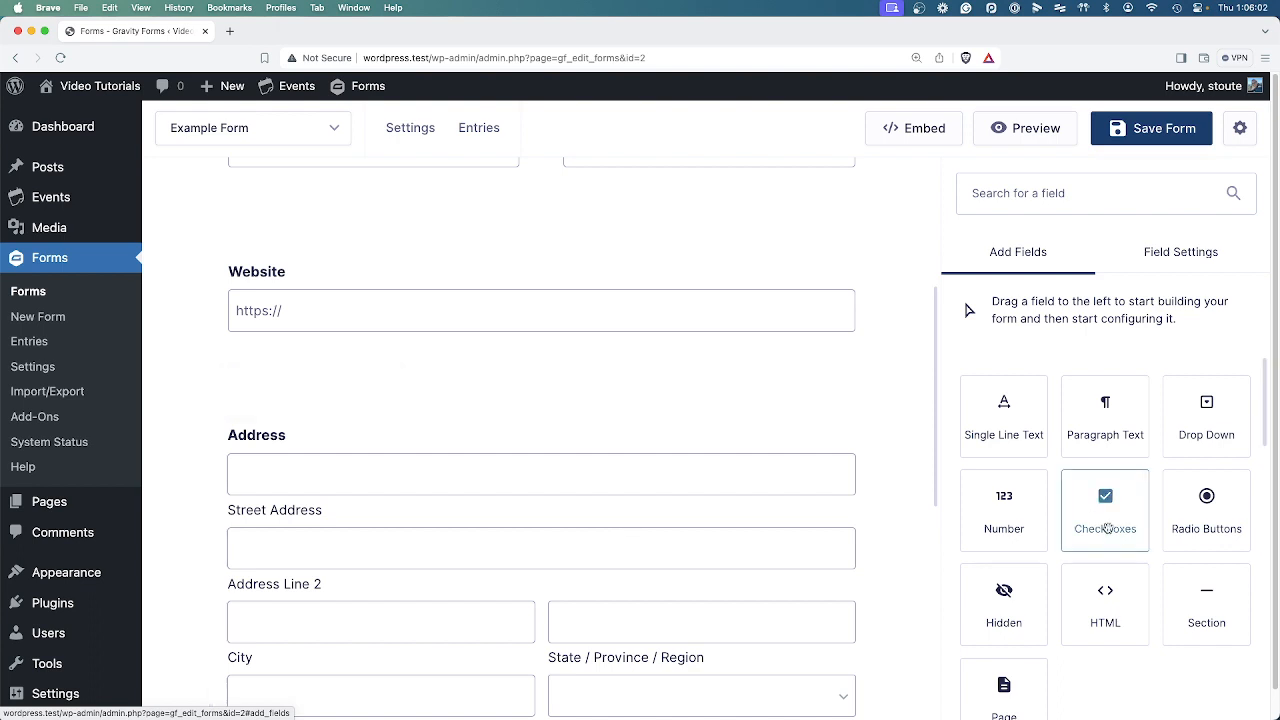
left_click_drag(1206, 508, 325, 345)
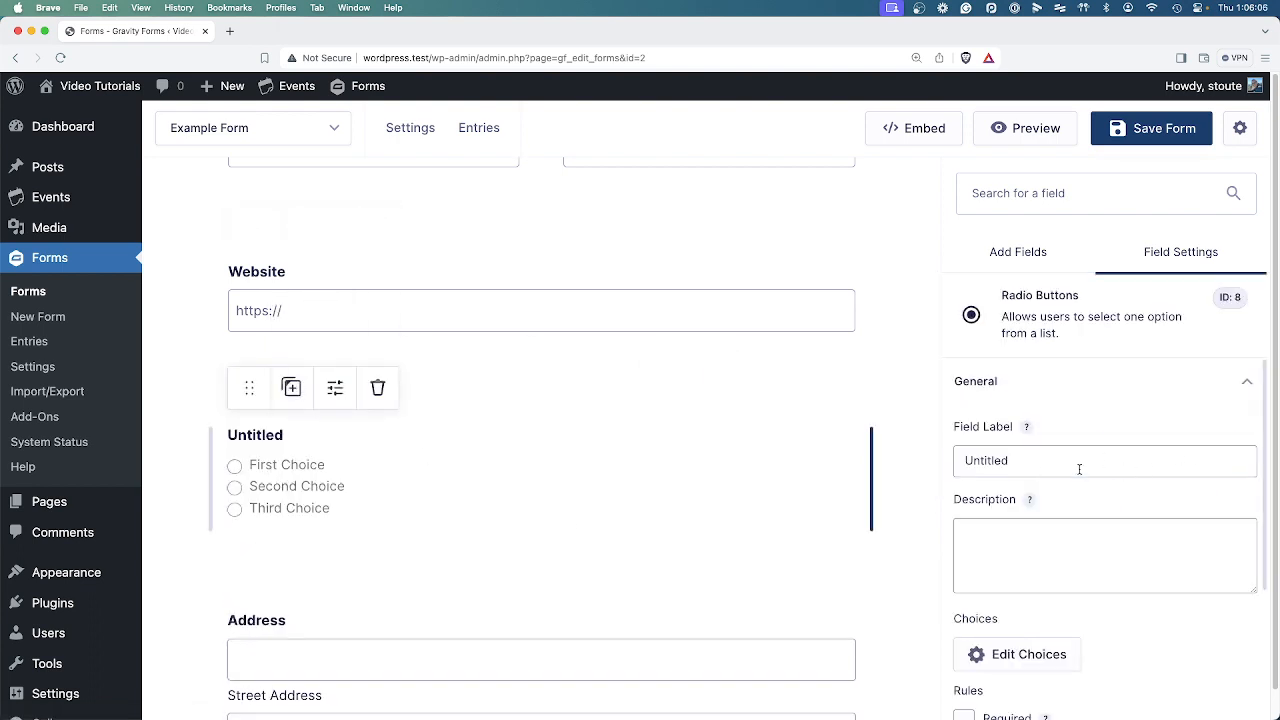
Step: Set the radio button field's label to "Type of Dealer"
double_click(1079, 469)
type("T")
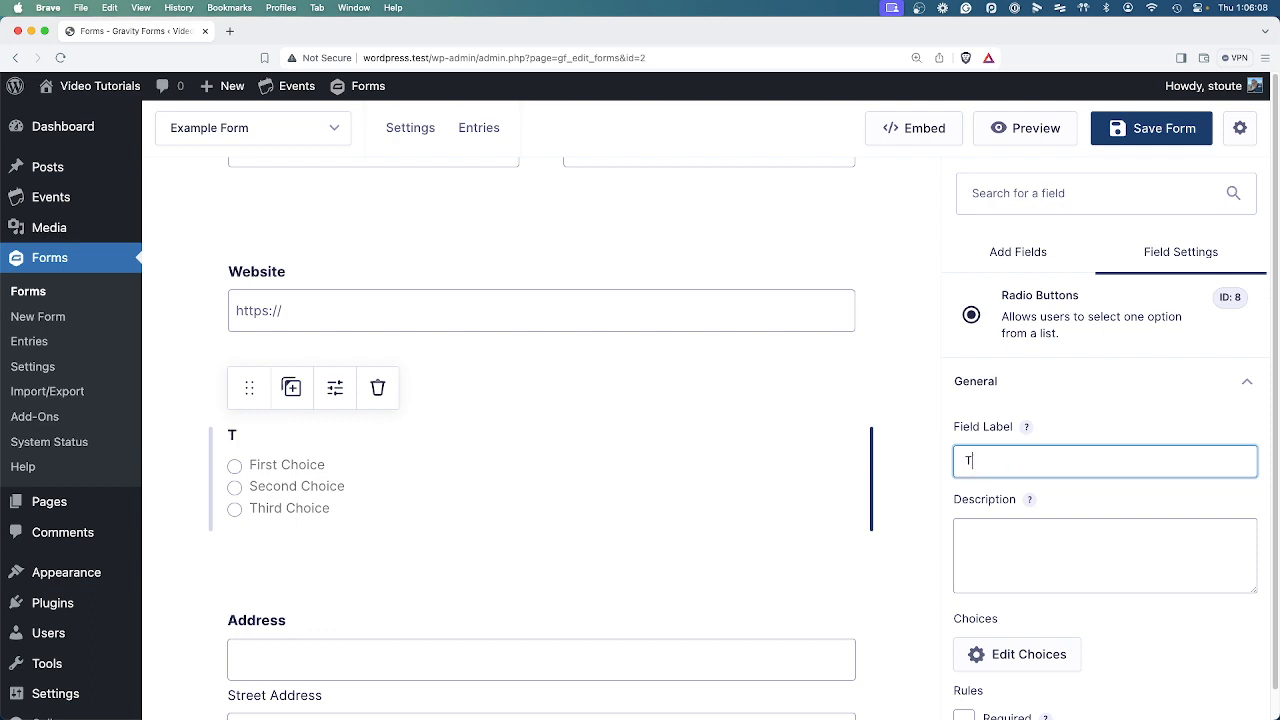
type("ype of Dealer")
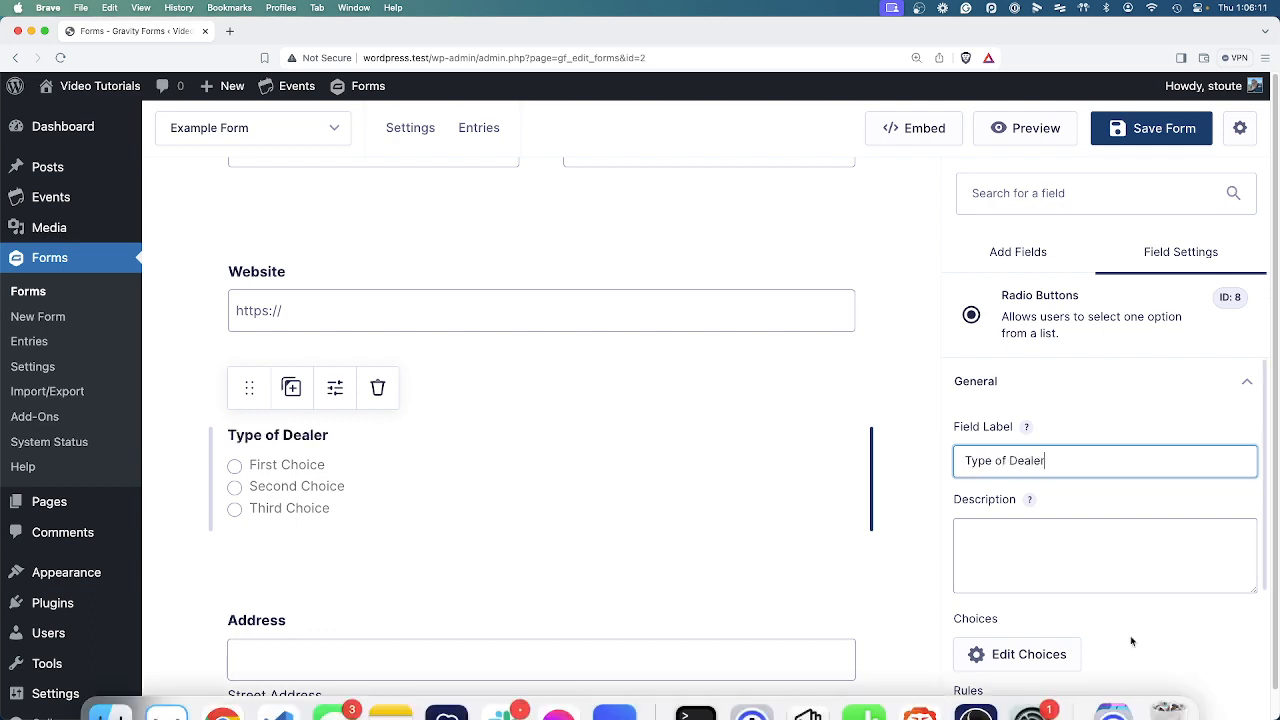
Step: Open the choices of the Type of Dealer field and rename the first choice to "Stocking"
scroll(1133, 642, "down", 3)
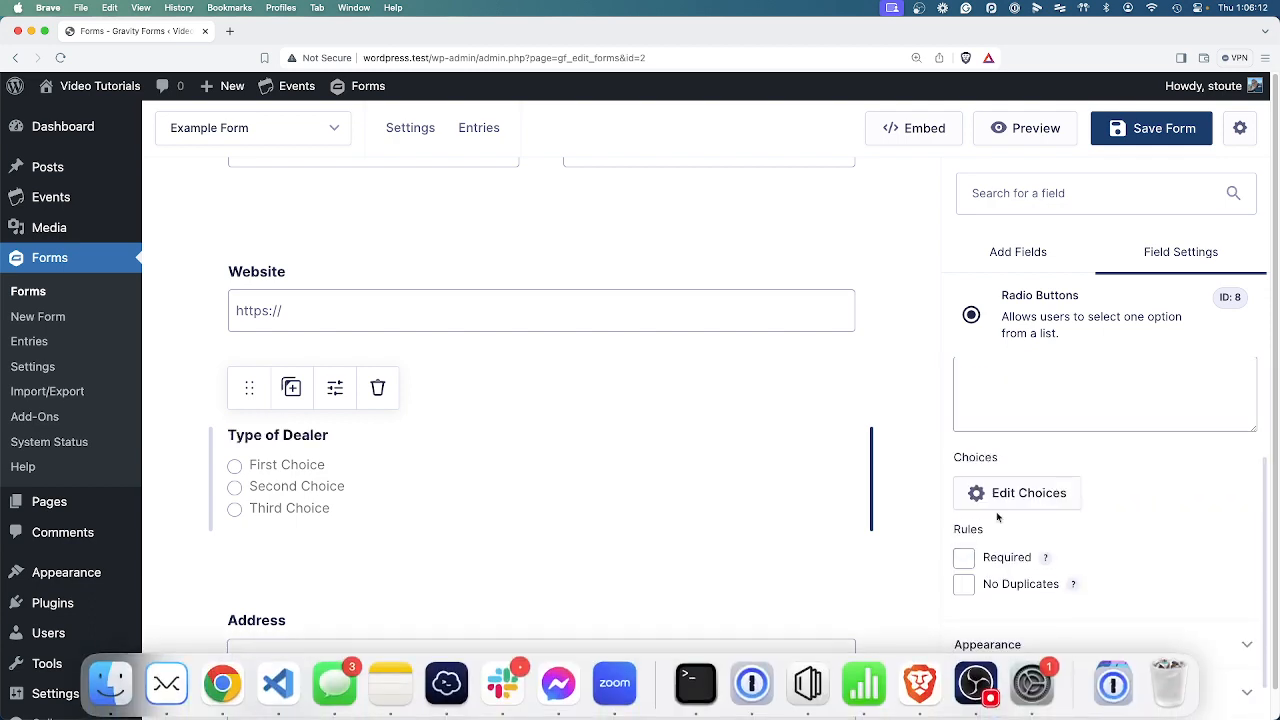
left_click(1004, 494)
triple_click(689, 316)
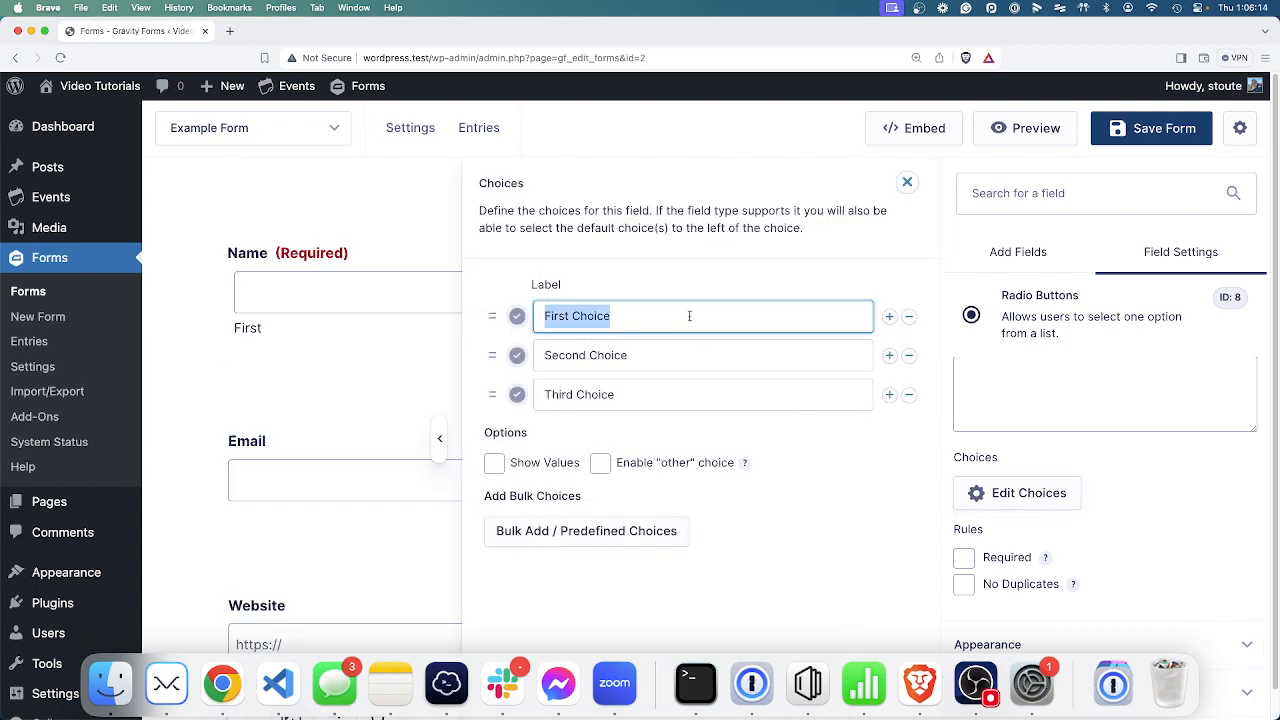
type("Stocking")
key("Tab")
key("Tab")
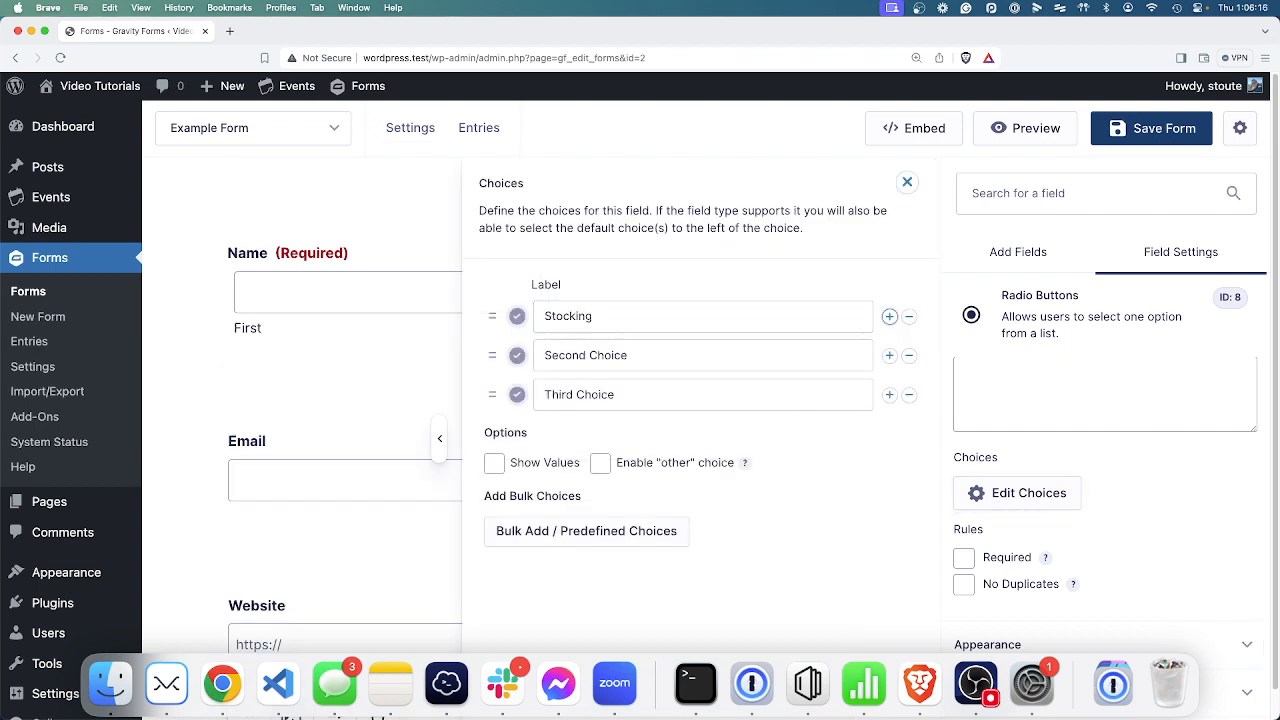
Step: Rename the second choice to "Non-stocking Dealer", remove the third choice, and close the choices editor
double_click(679, 360)
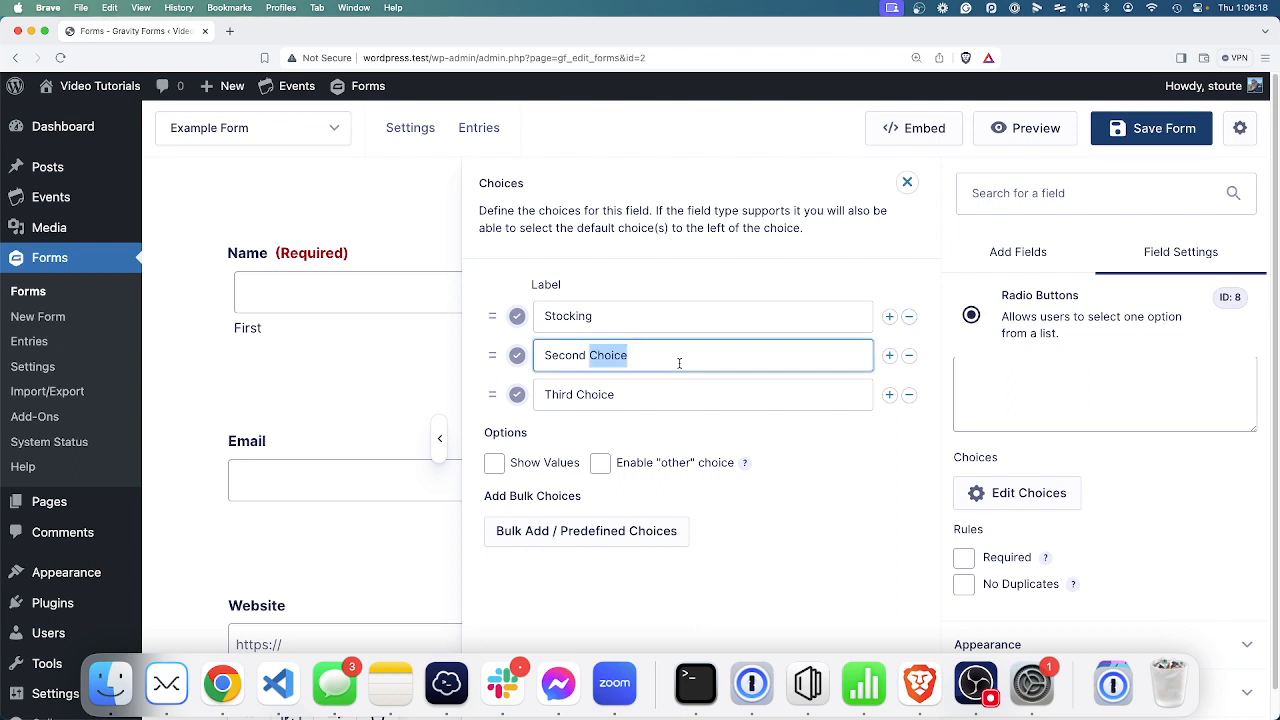
triple_click(679, 360)
type("Non-")
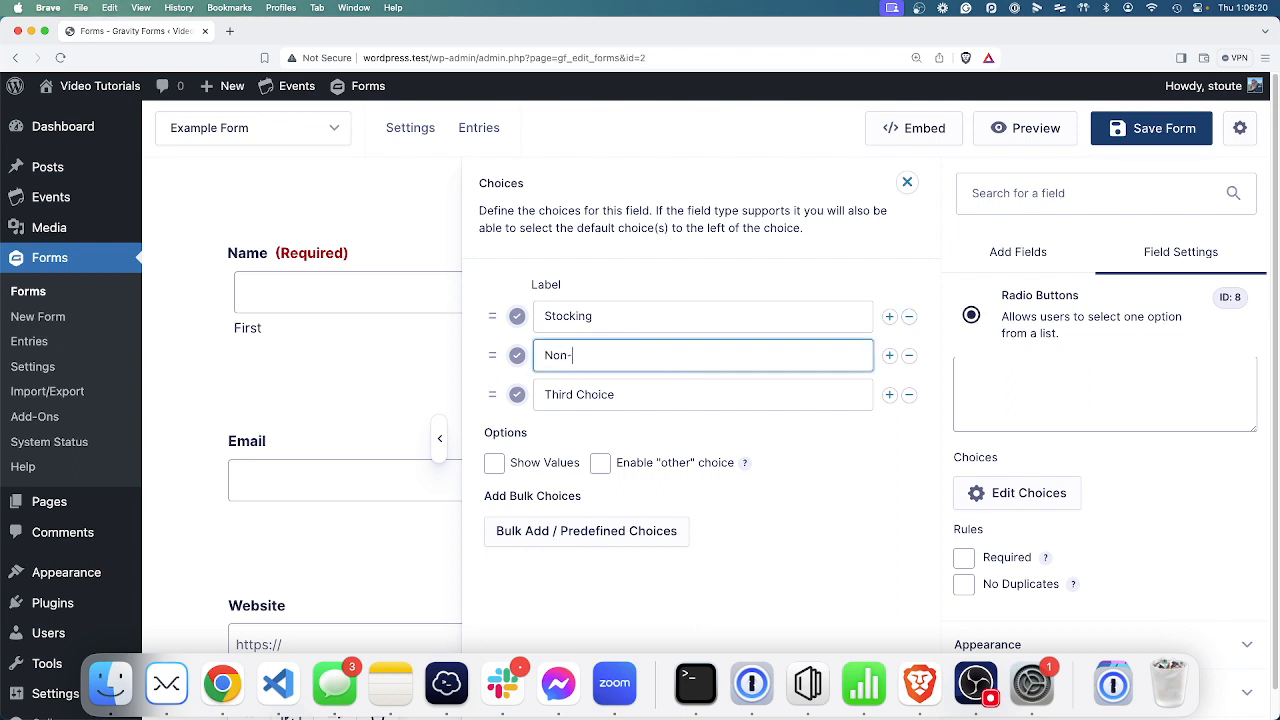
type("stocking Dealer")
left_click(909, 395)
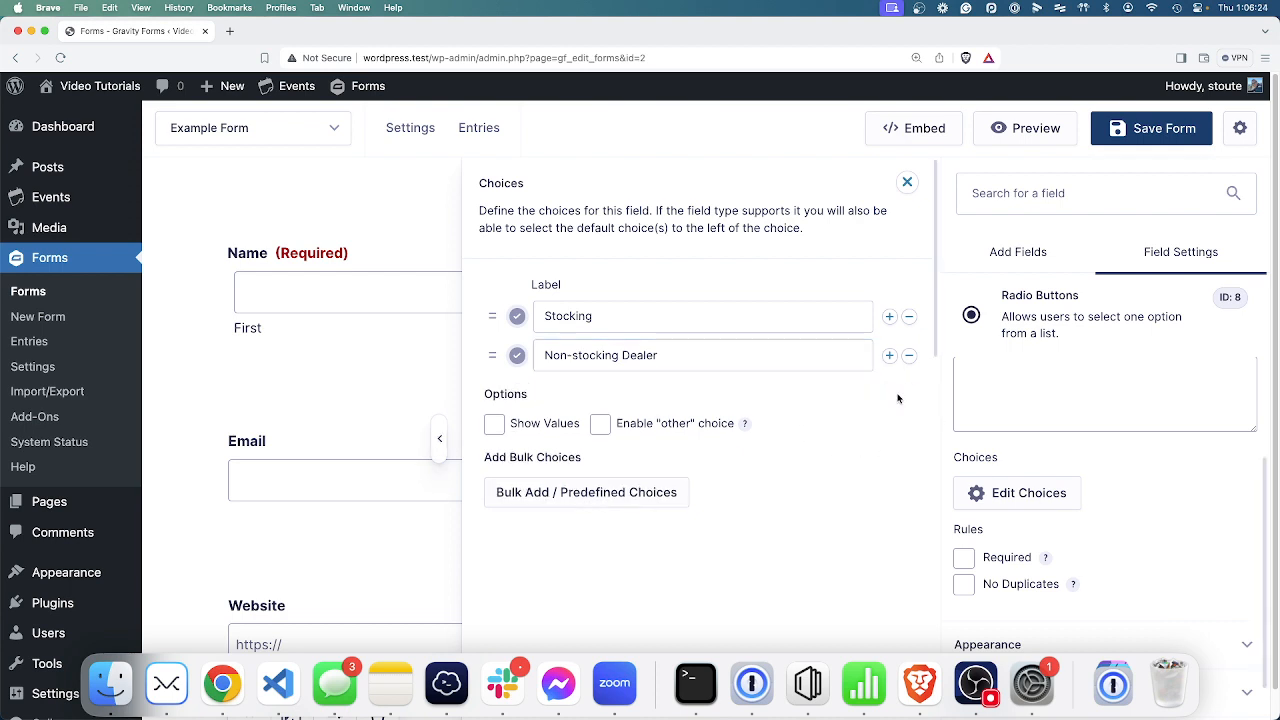
left_click(907, 182)
Step: Open the Address field's settings and examine its label, address sub-fields, default country and required rule
scroll(557, 535, "down", 3)
scroll(557, 535, "down", 3)
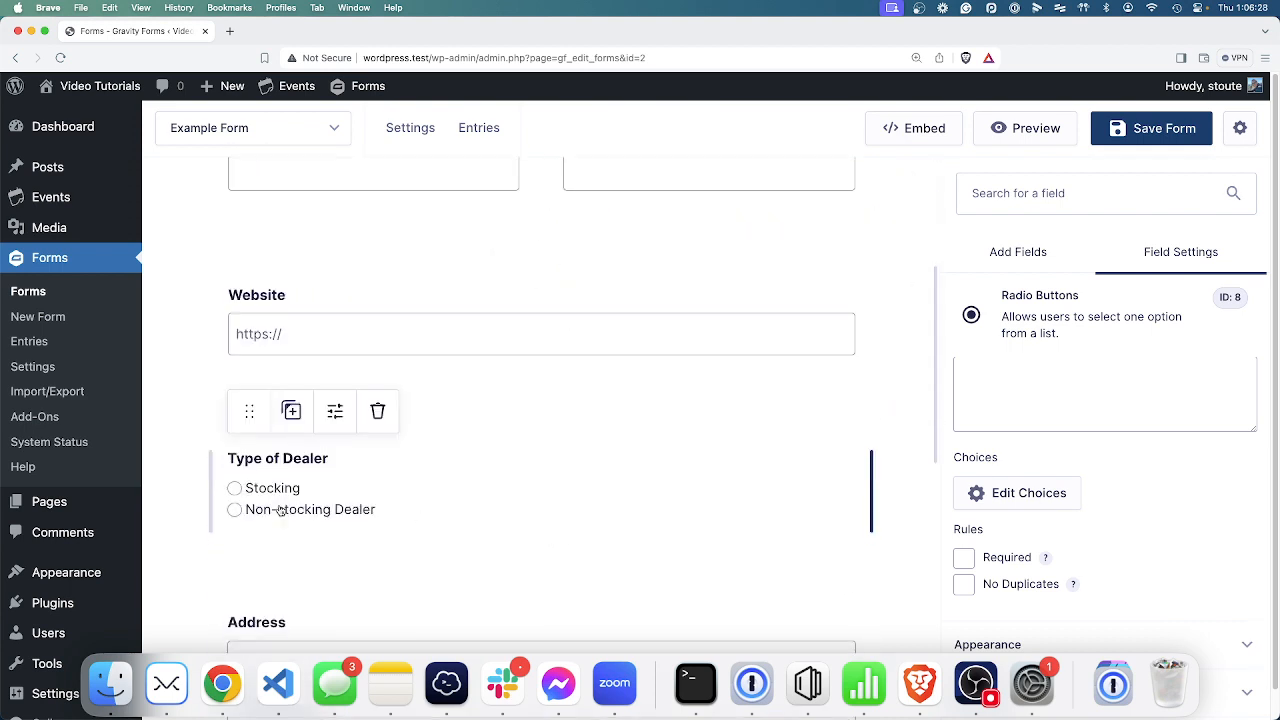
scroll(300, 505, "down", 1)
left_click(391, 560)
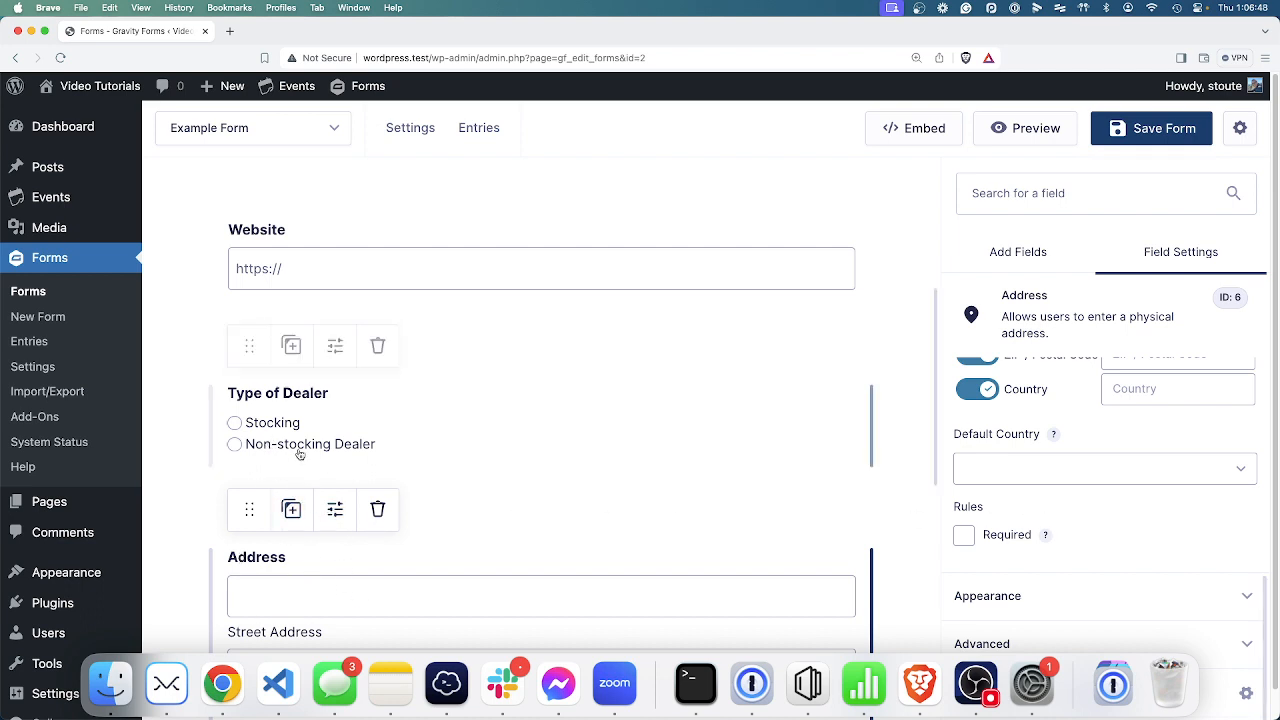
scroll(414, 608, "down", 3)
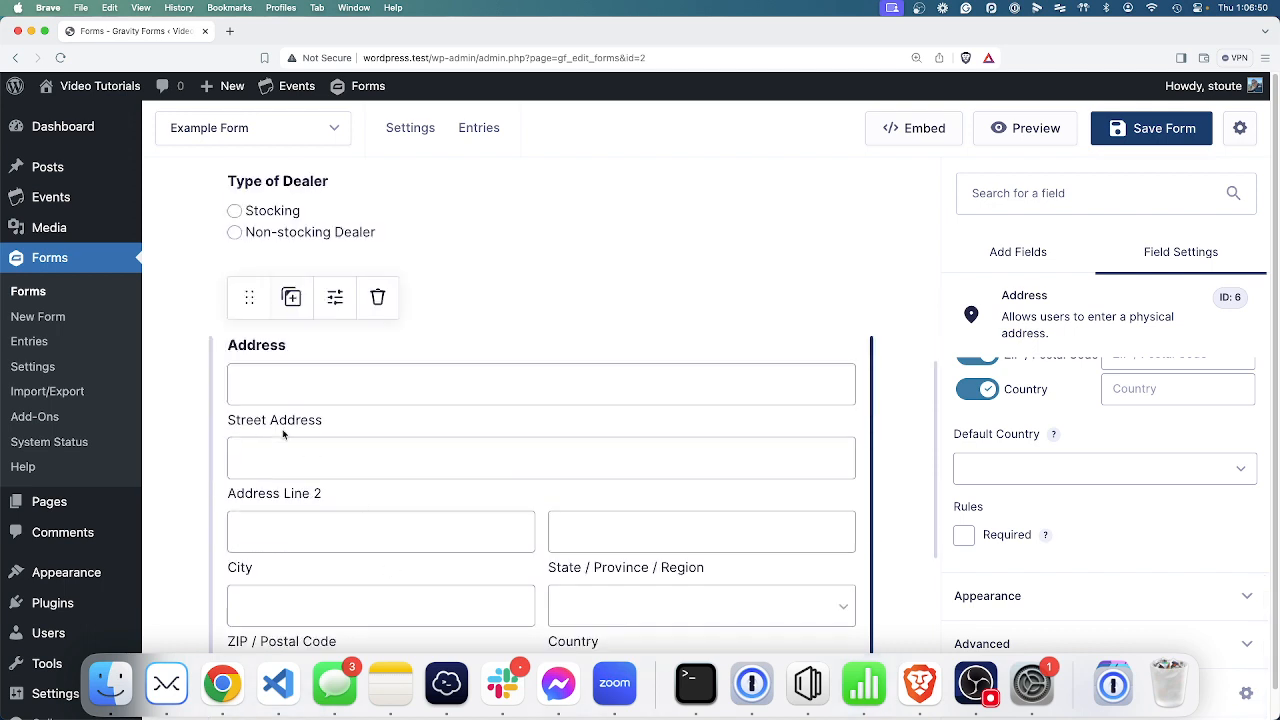
scroll(1080, 455, "up", 5)
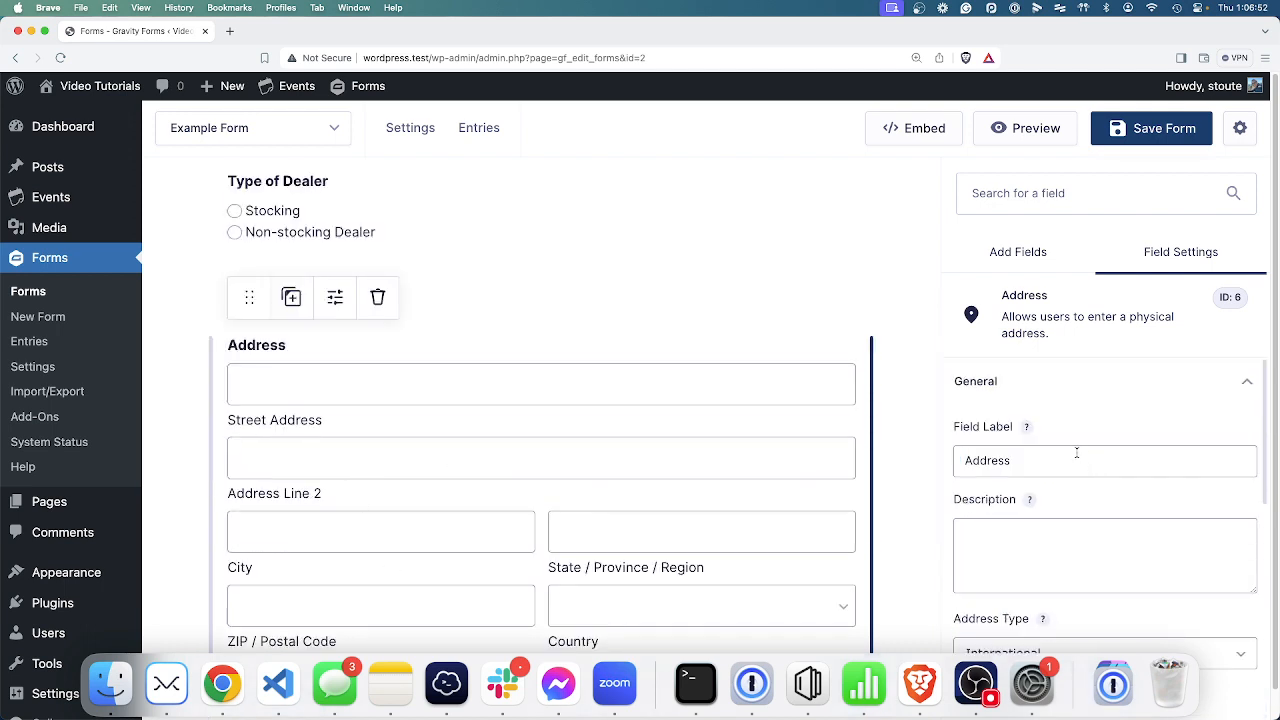
double_click(996, 464)
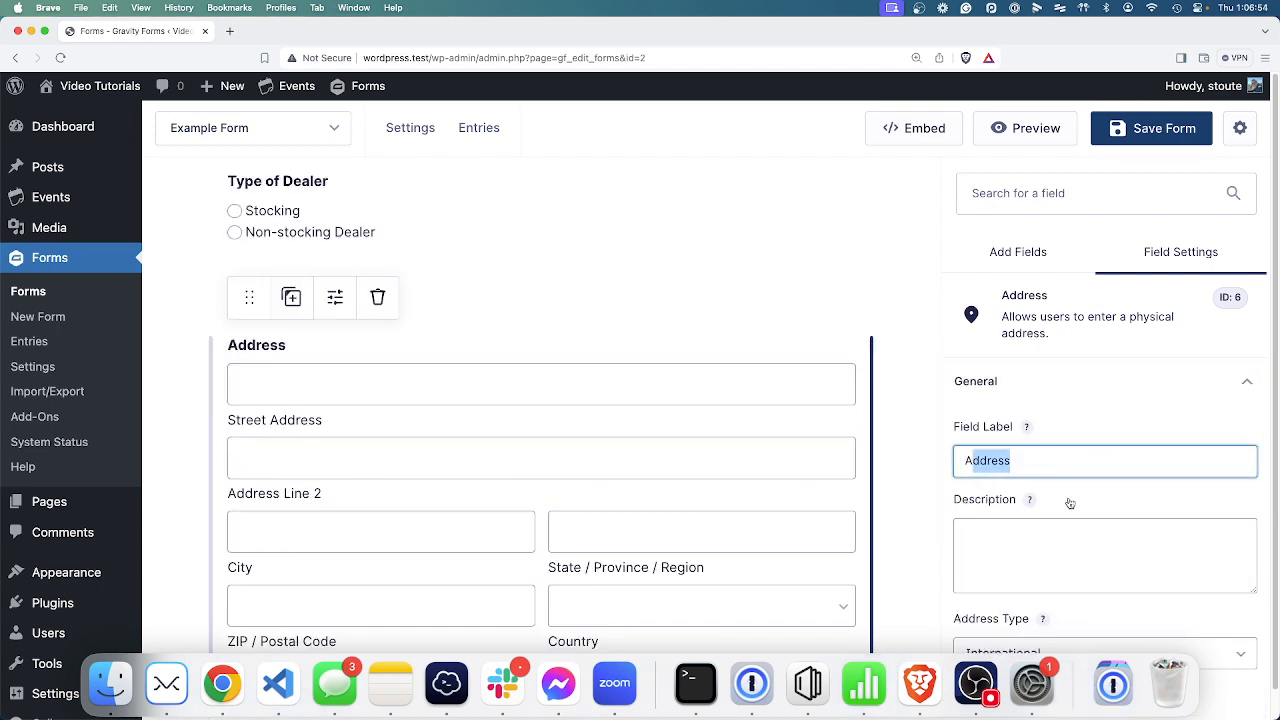
scroll(1070, 505, "down", 2)
scroll(1075, 510, "down", 7)
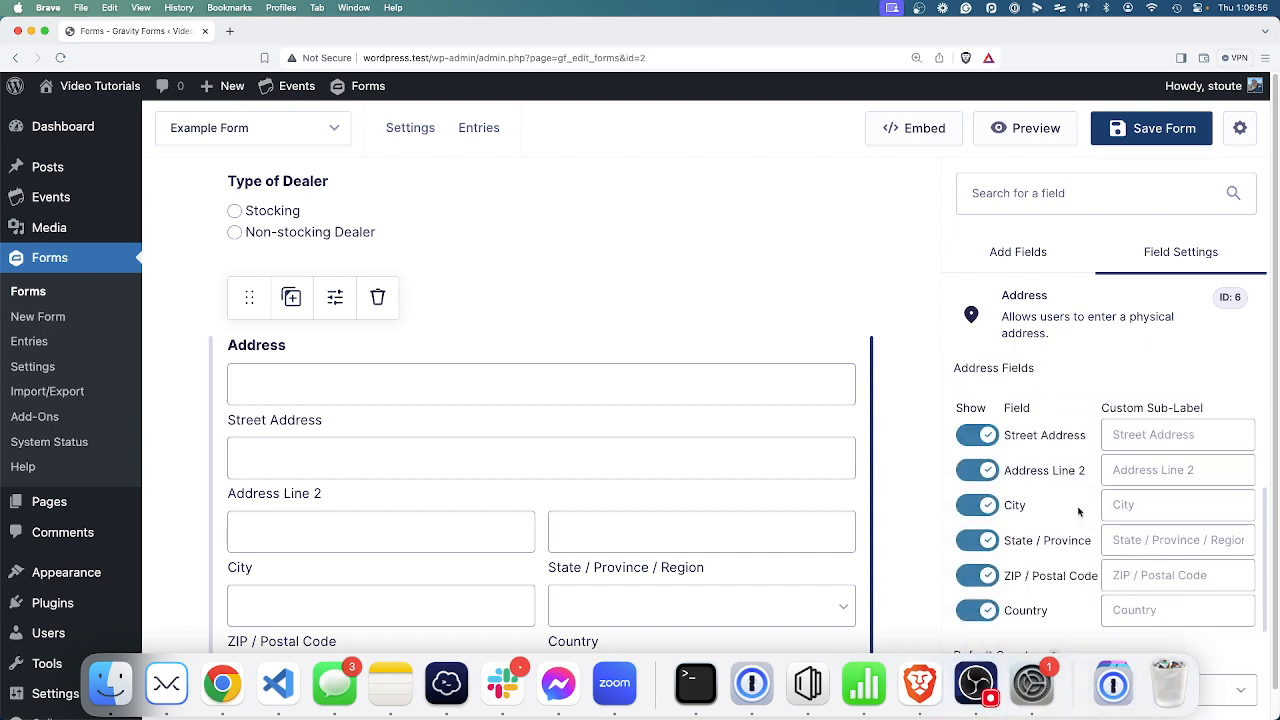
scroll(1077, 511, "down", 1)
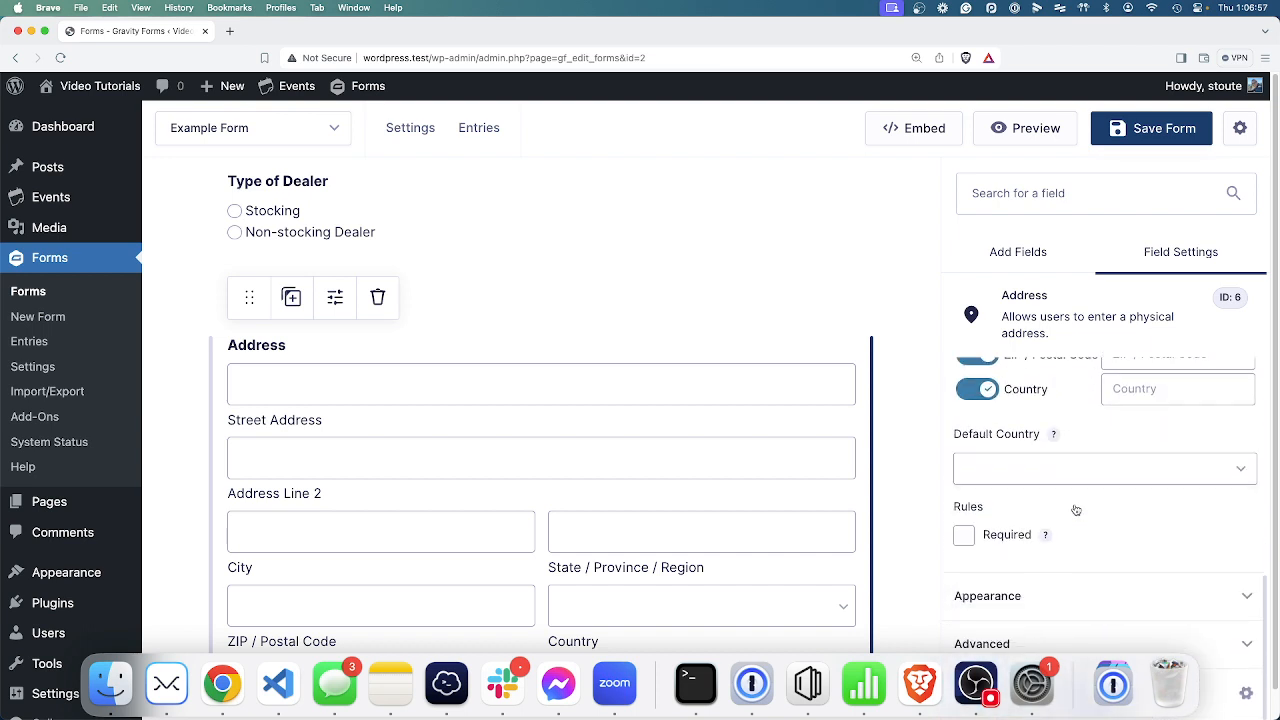
Step: Make the Address field required and look through its advanced settings, including default values and visibility
left_click(963, 535)
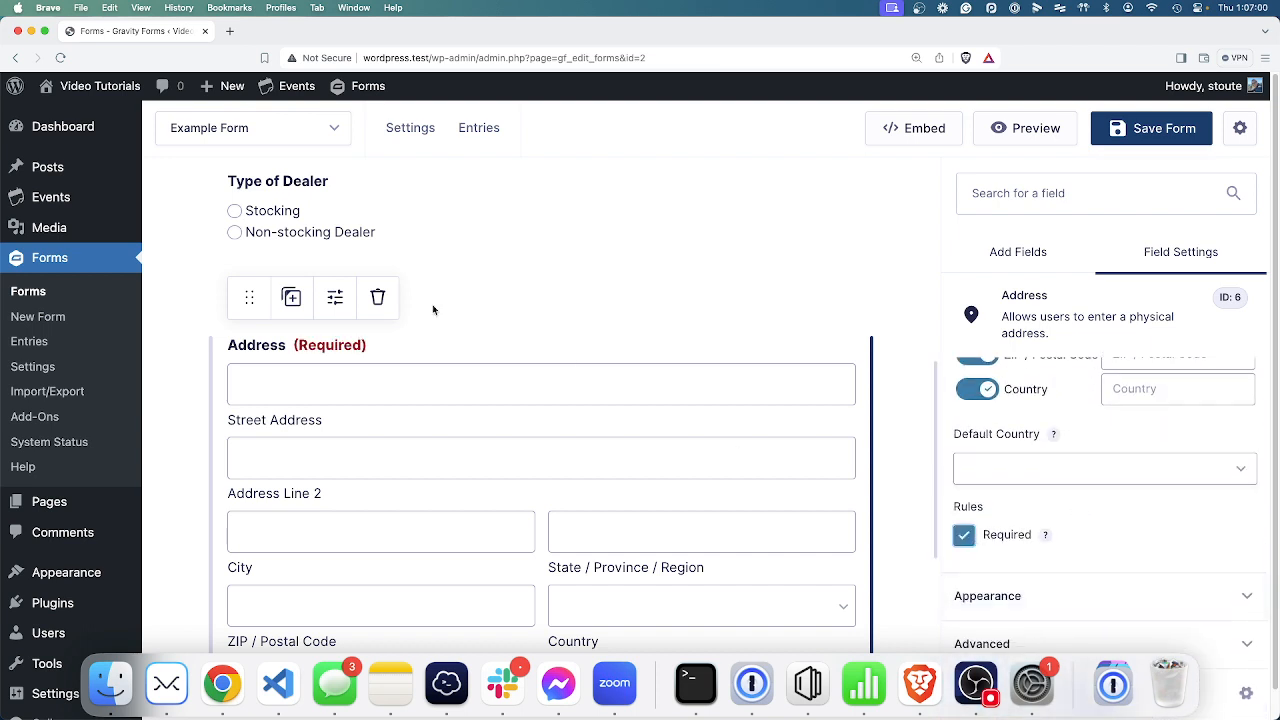
left_click(1033, 636)
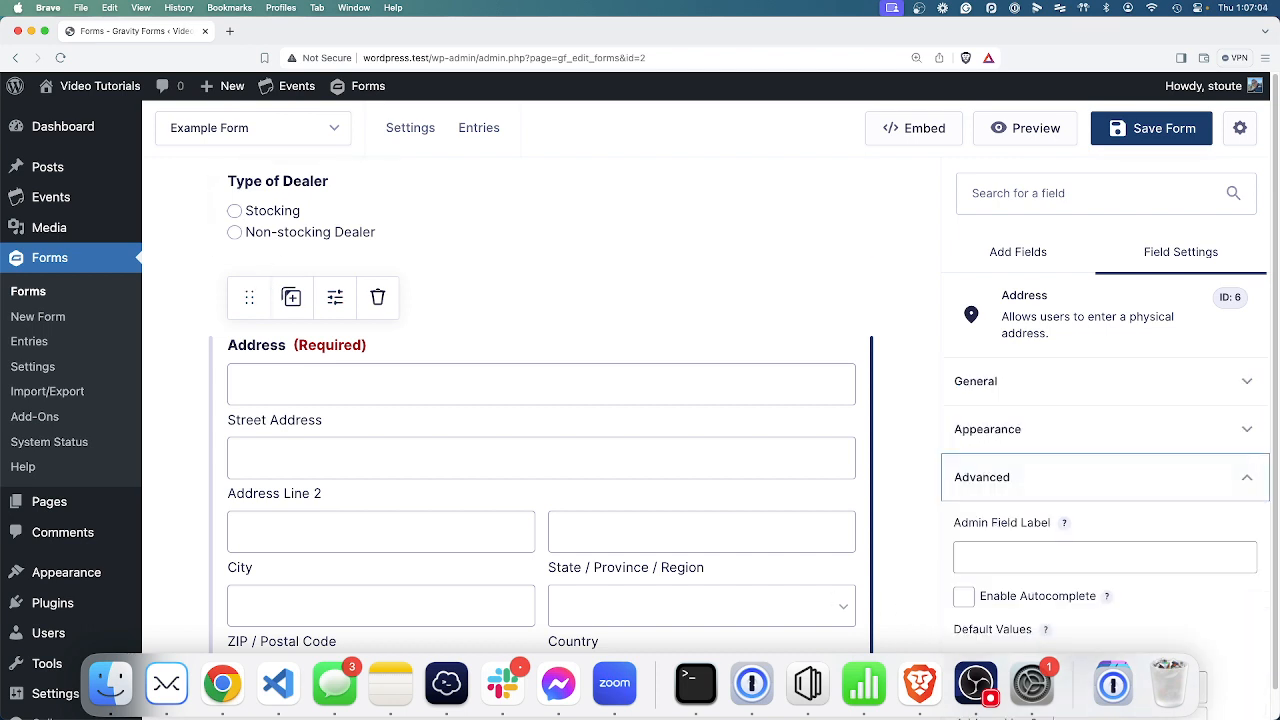
scroll(1110, 540, "down", 3)
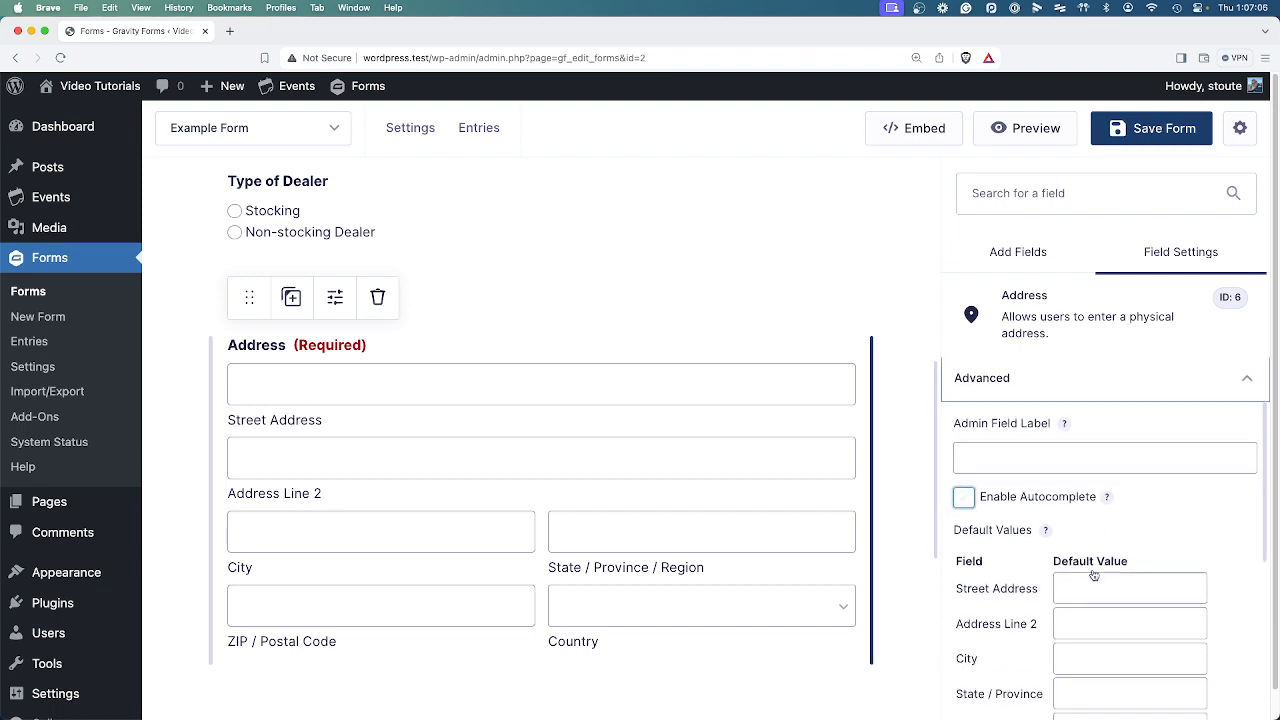
scroll(1088, 552, "down", 5)
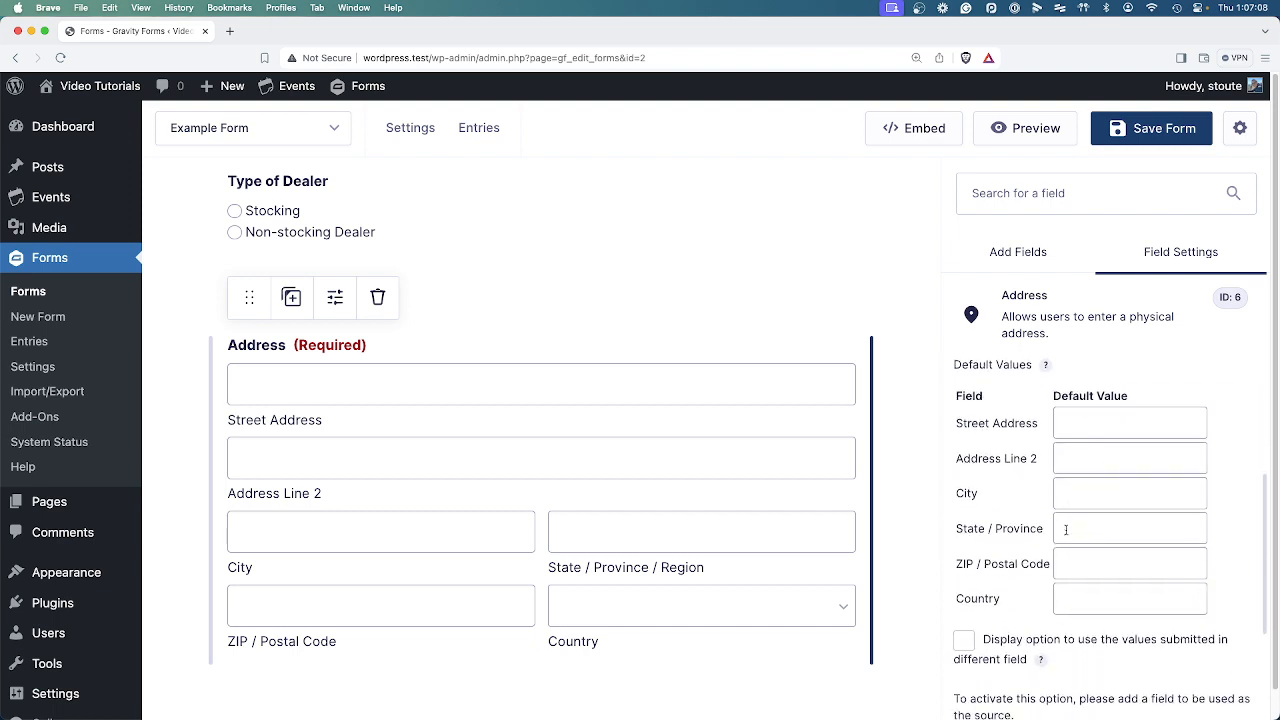
scroll(1070, 560, "down", 2)
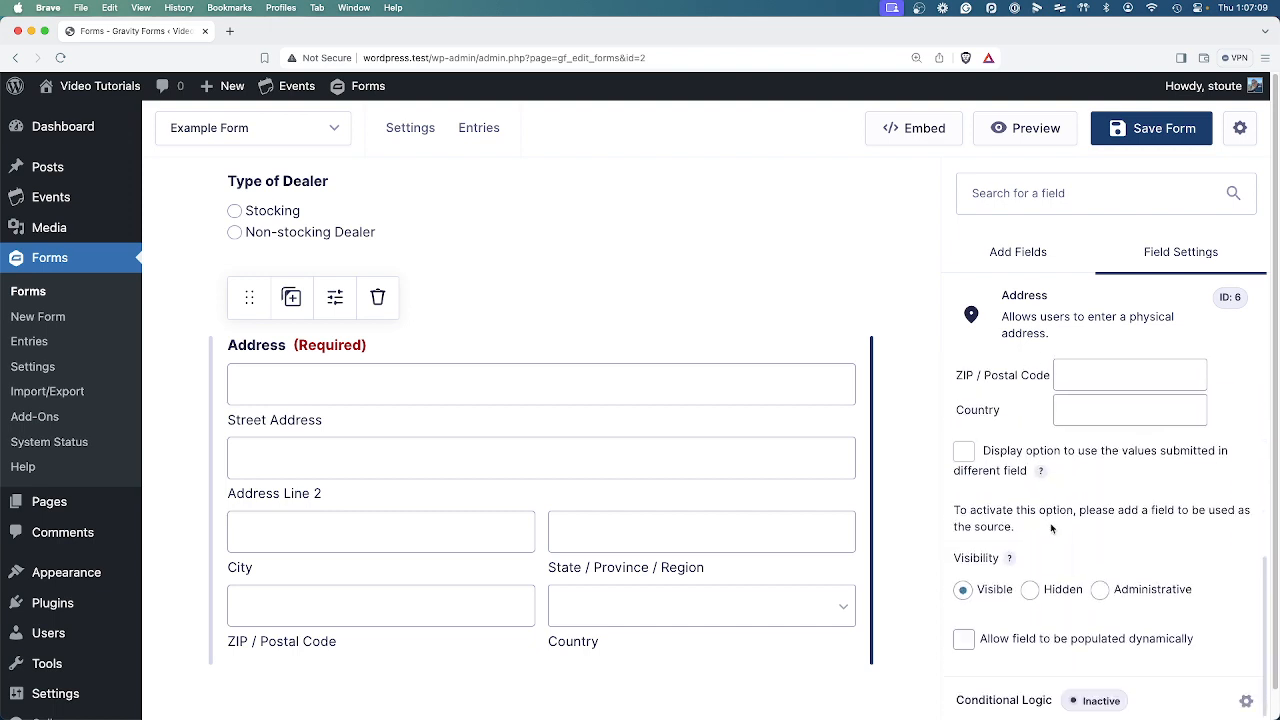
Step: Enable conditional logic to show the Address field if Type of Dealer is Stocking, and save the form
left_click(1137, 693)
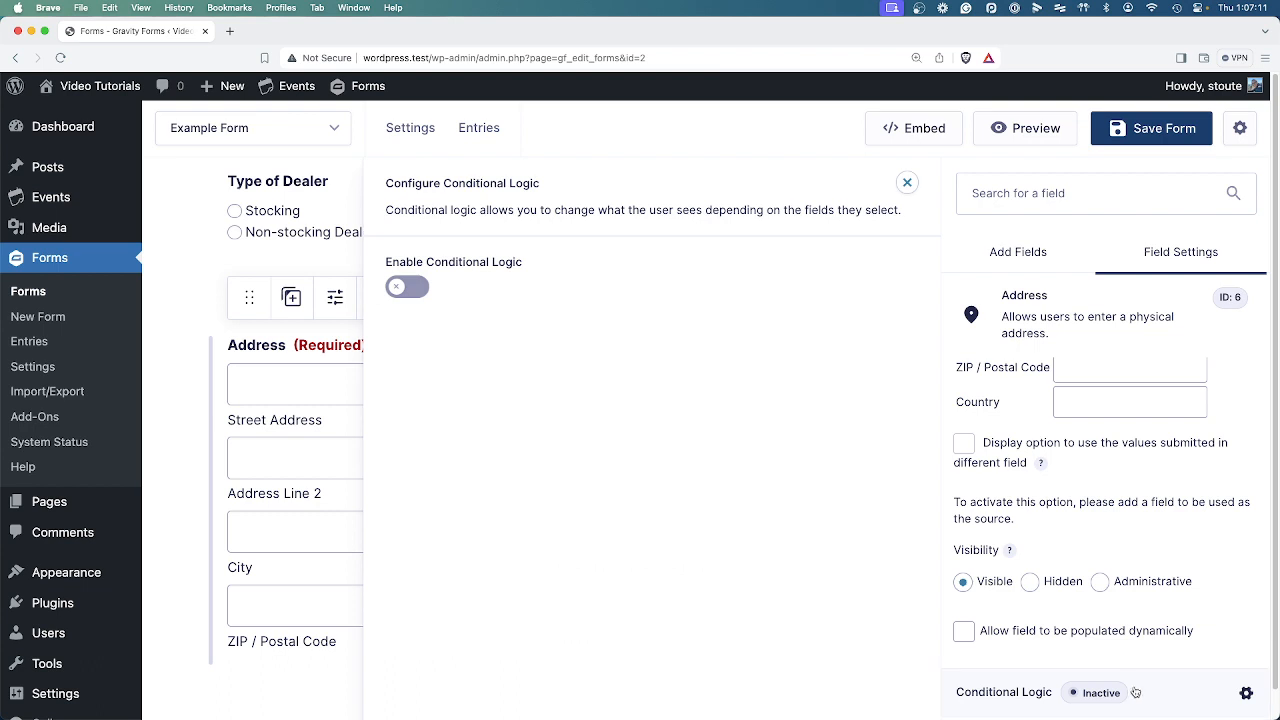
left_click(410, 290)
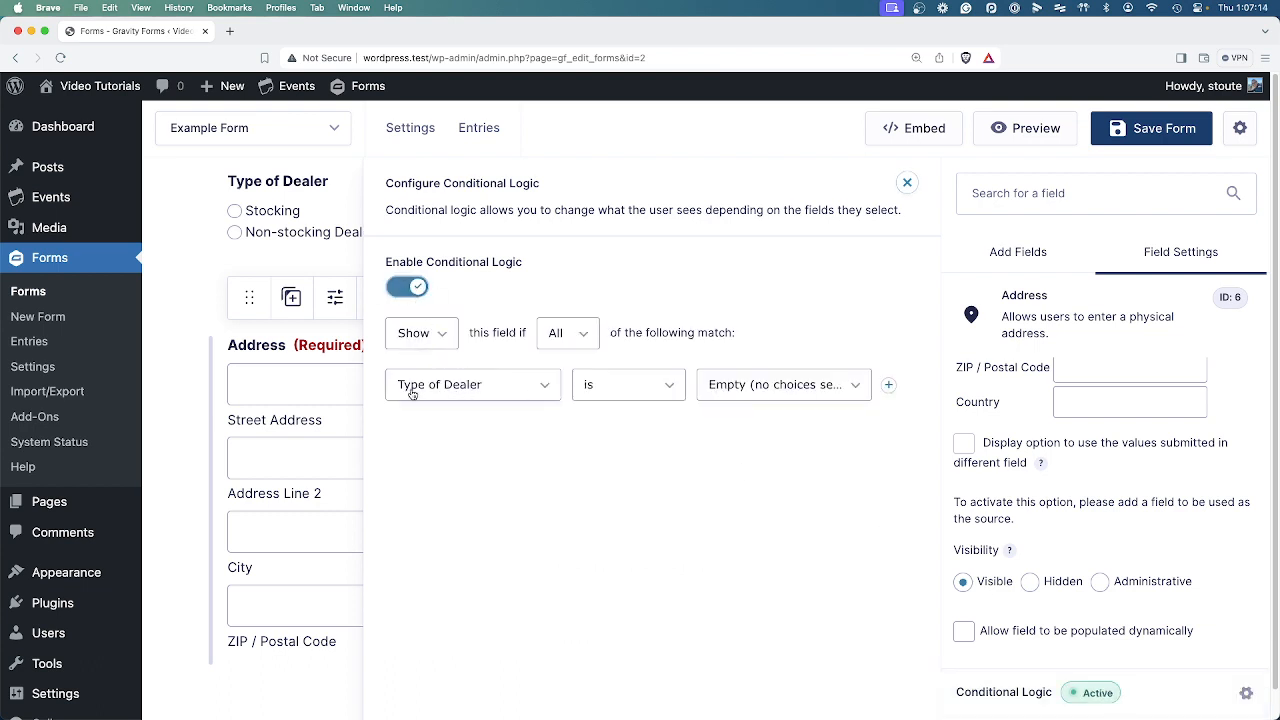
left_click(757, 397)
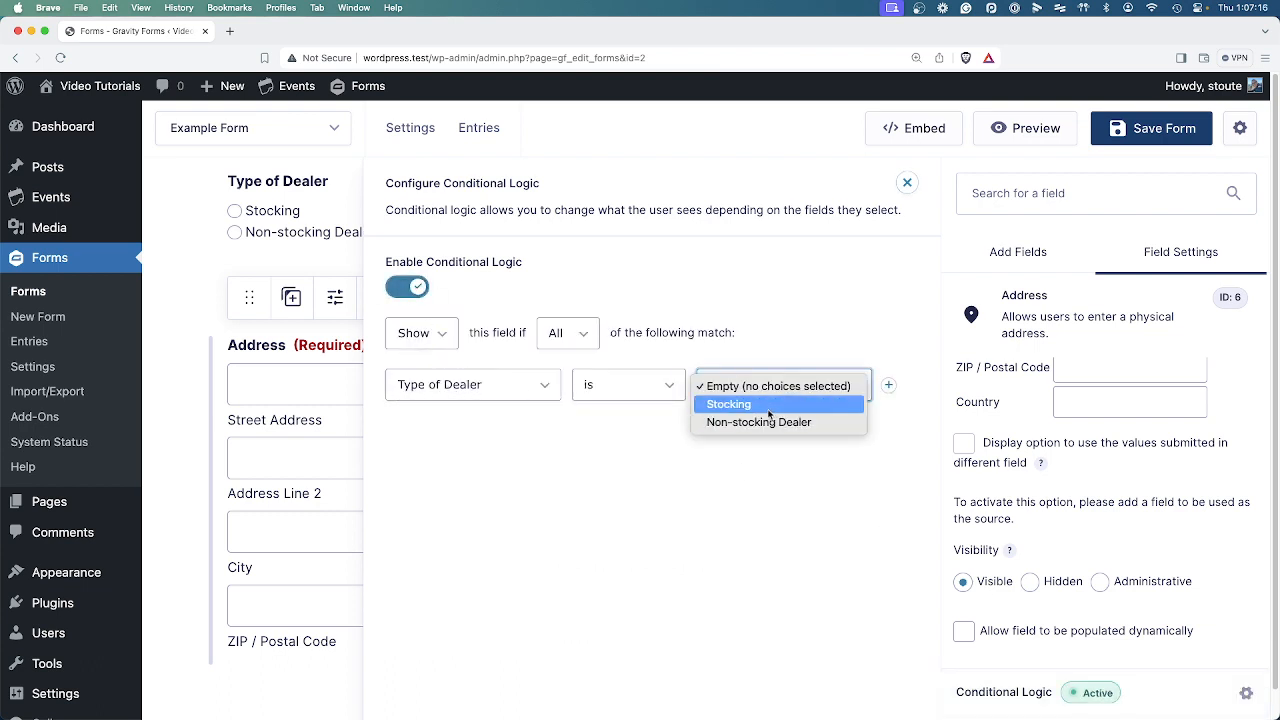
left_click(769, 405)
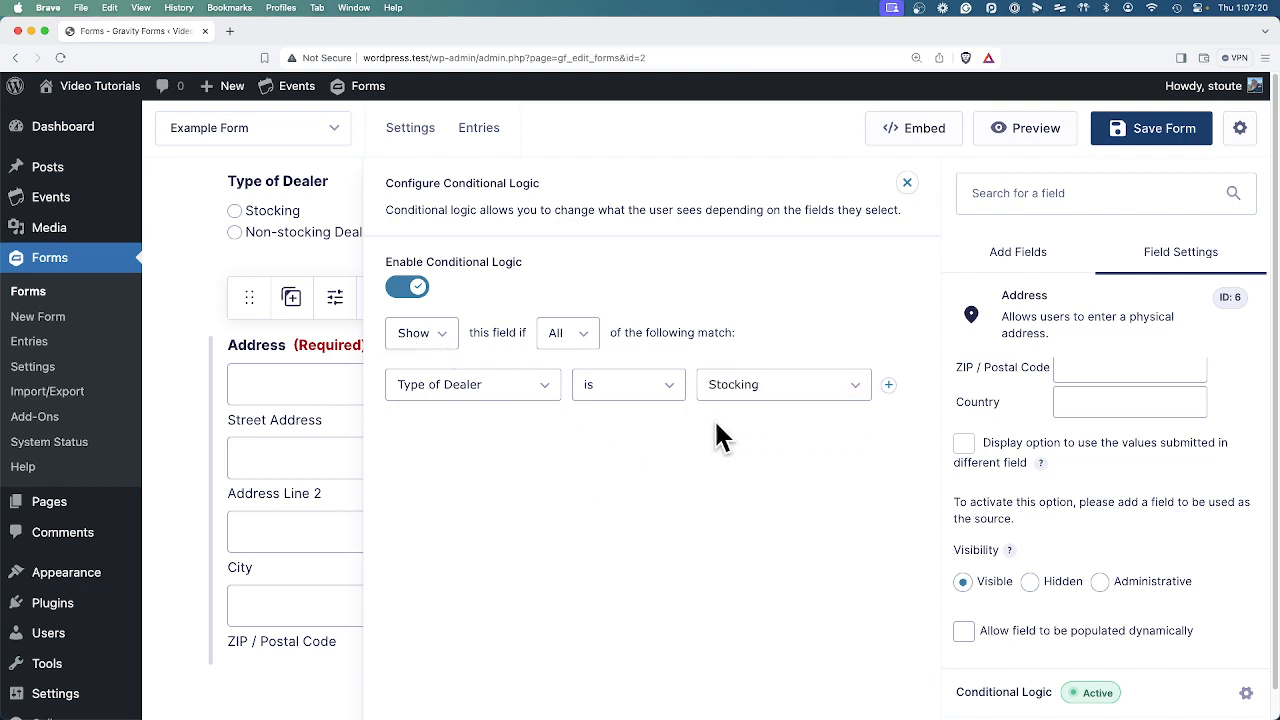
left_click(1160, 128)
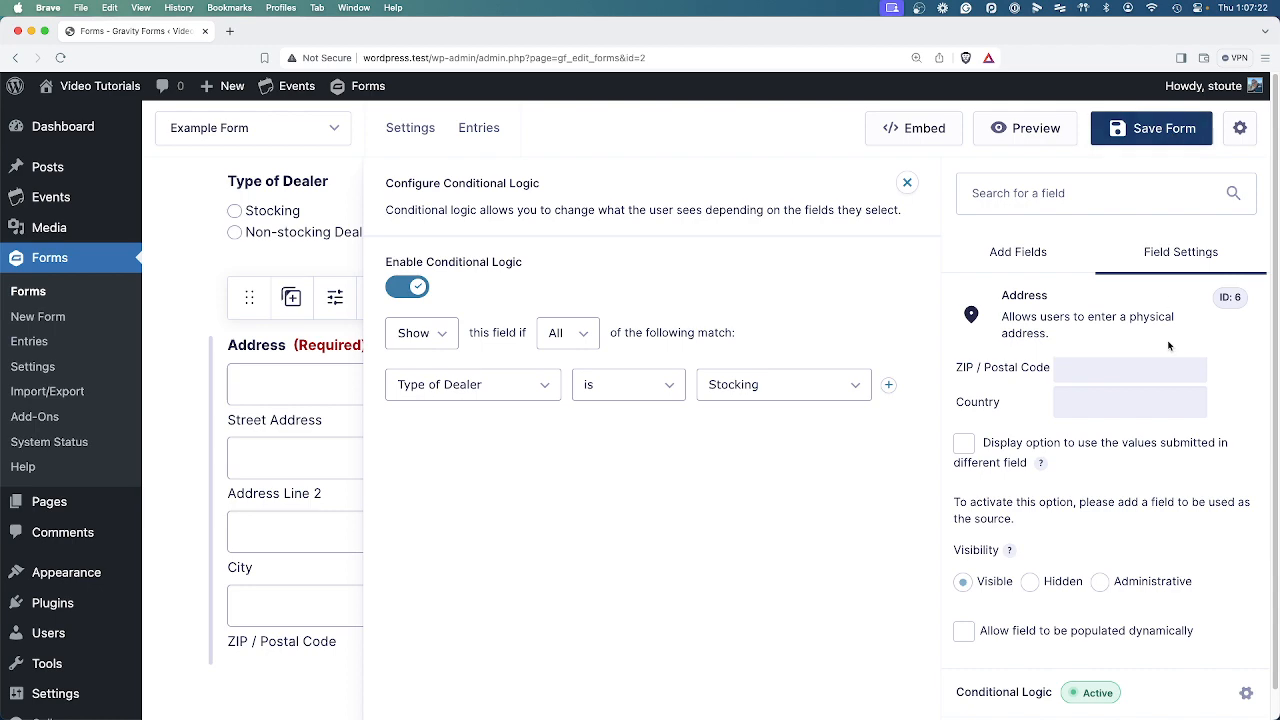
Step: Open the form preview and check the Name, Email, Phone and Website fields
left_click(330, 182)
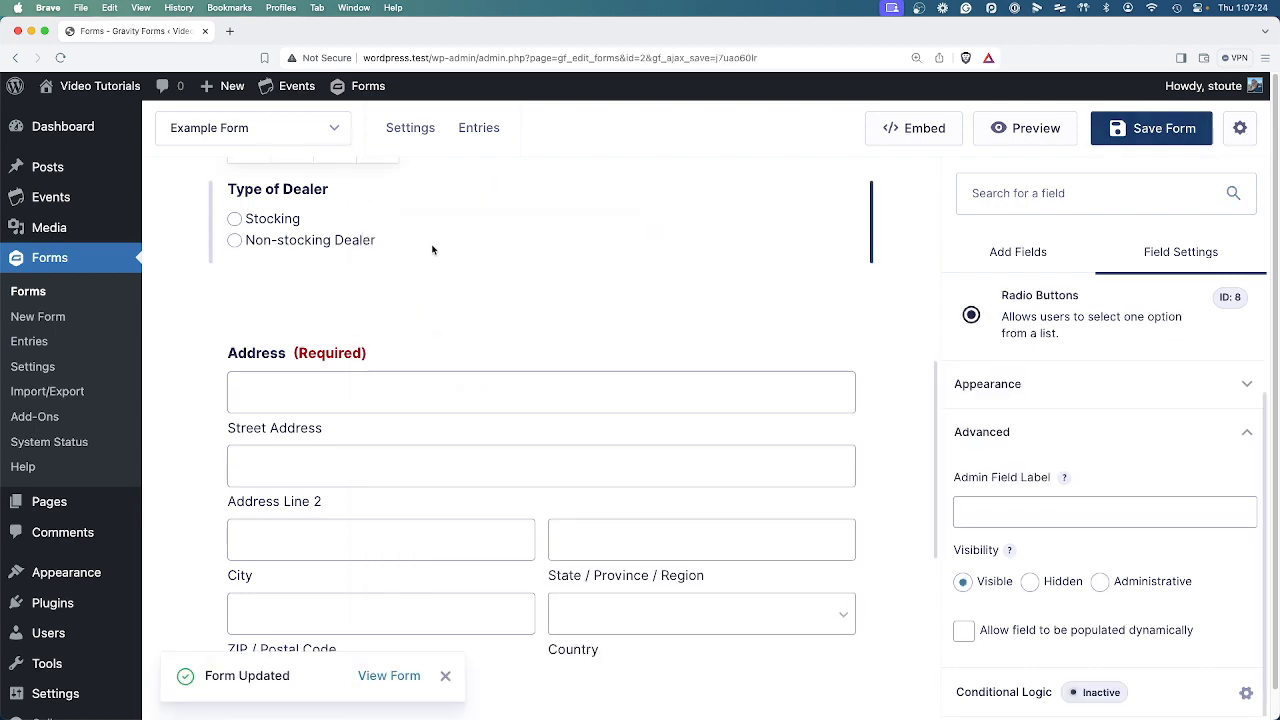
scroll(432, 250, "up", 5)
left_click(1003, 127)
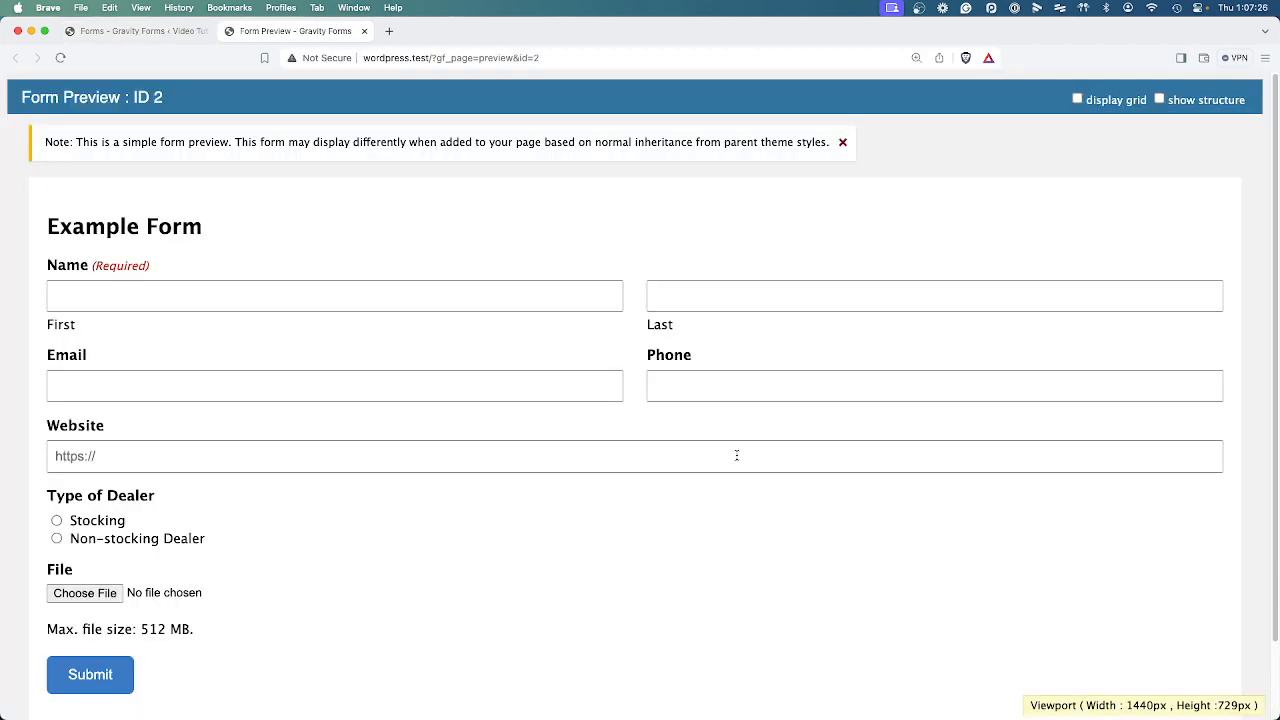
left_click(120, 300)
left_click(156, 385)
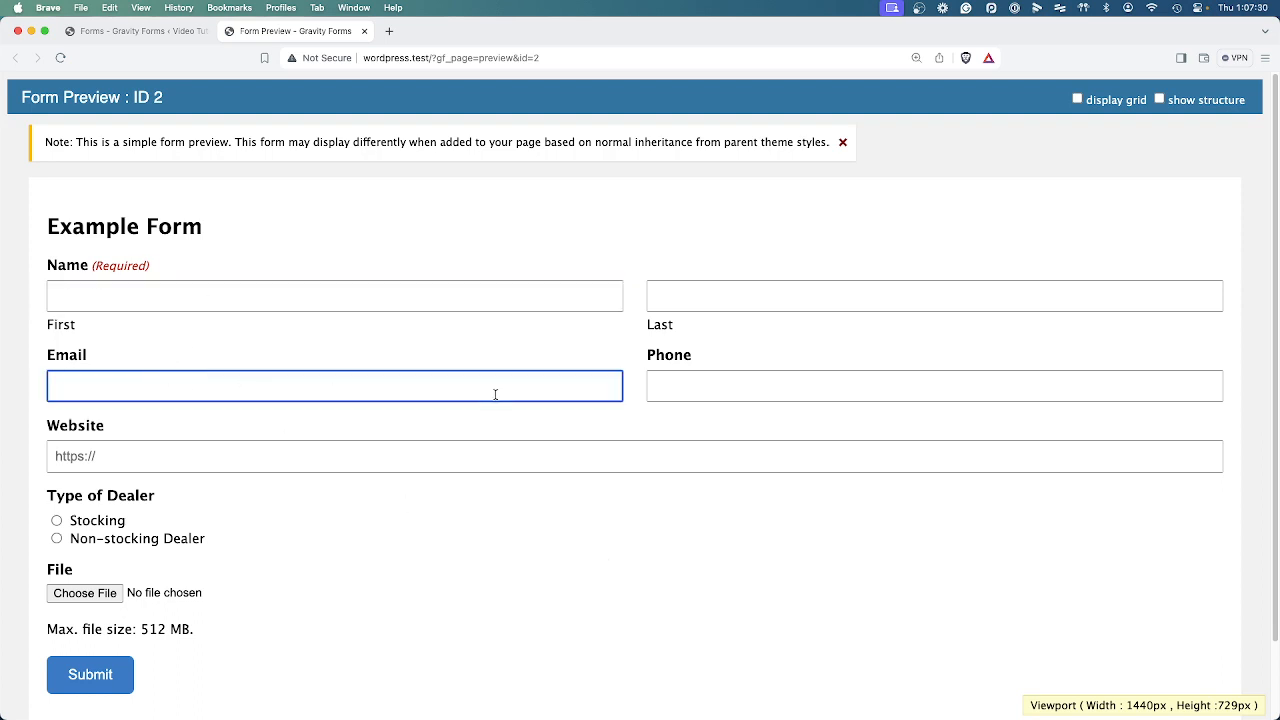
left_click(763, 398)
left_click(164, 460)
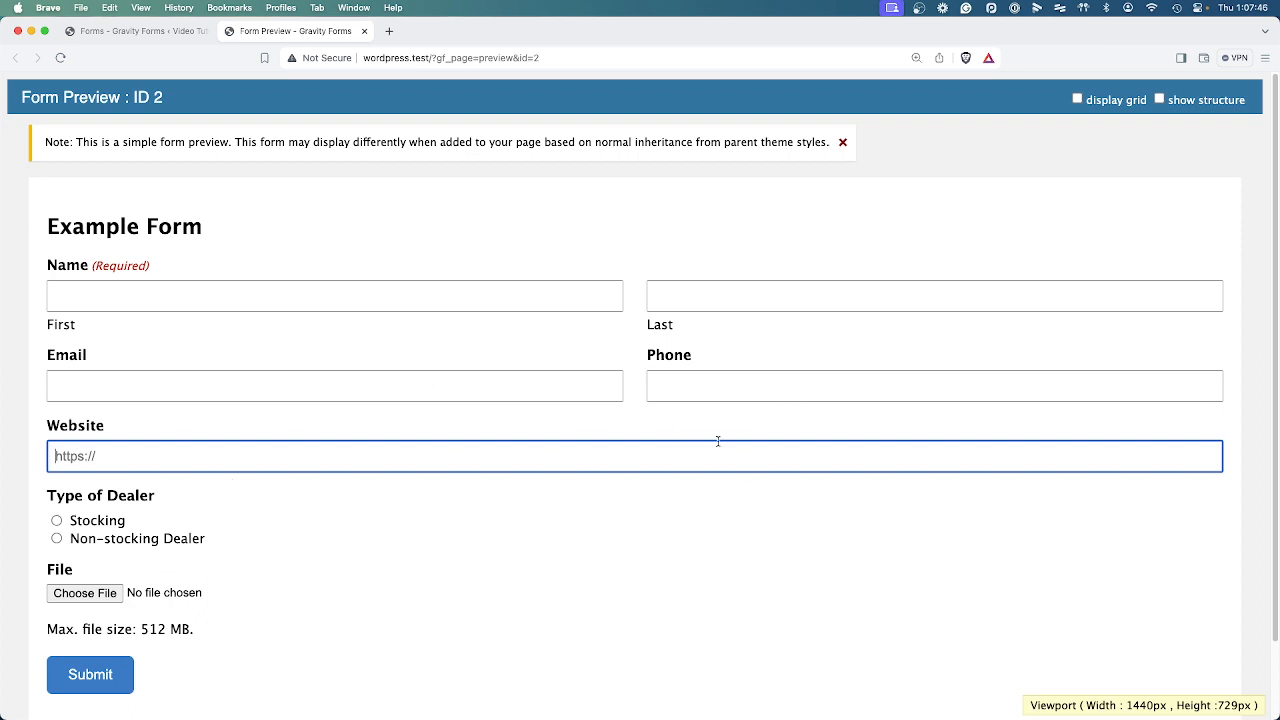
Step: Test the Address field's conditional logic in the preview by switching between Non-stocking Dealer and Stocking, and close the preview
left_click(56, 539)
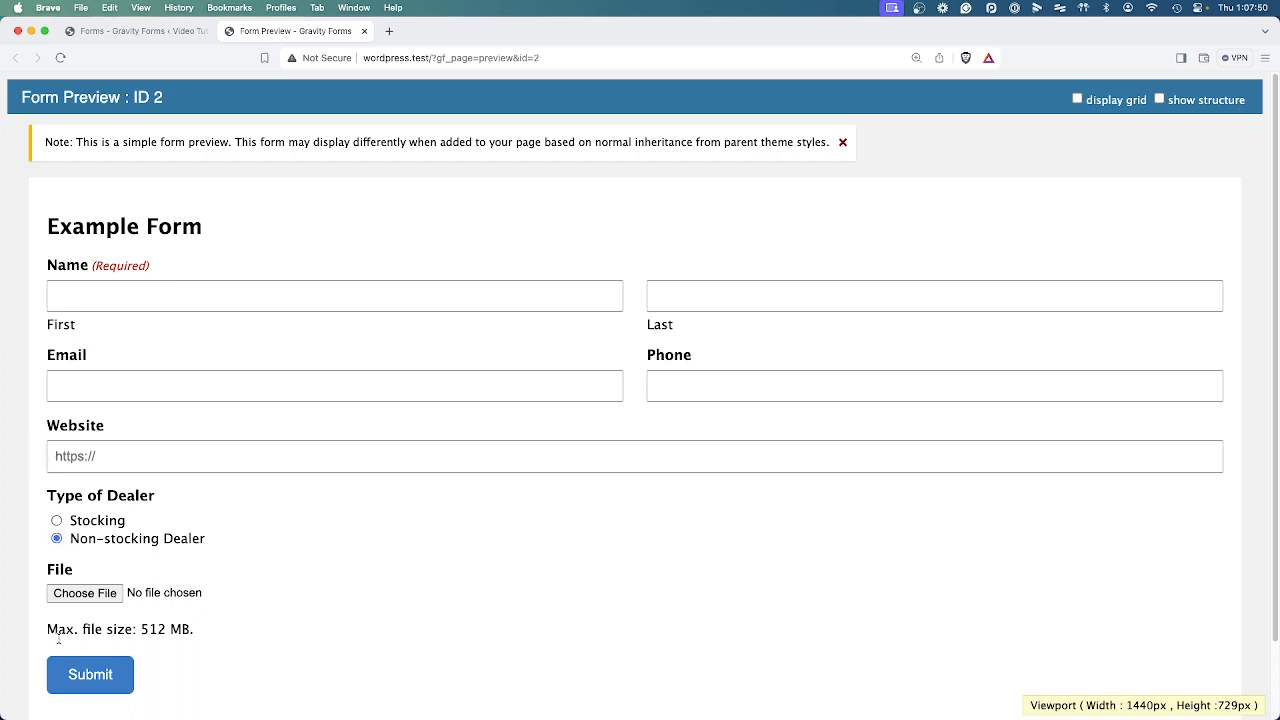
left_click(57, 521)
scroll(65, 598, "down", 3)
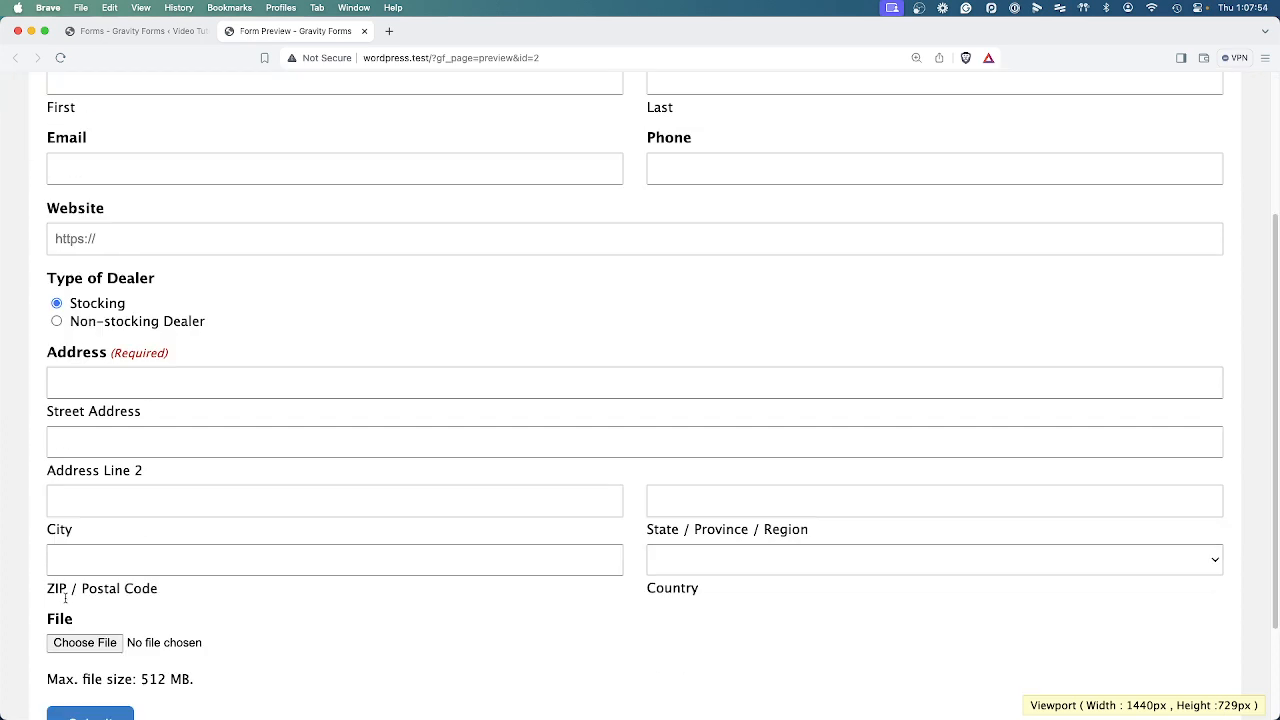
left_click_drag(110, 335, 228, 354)
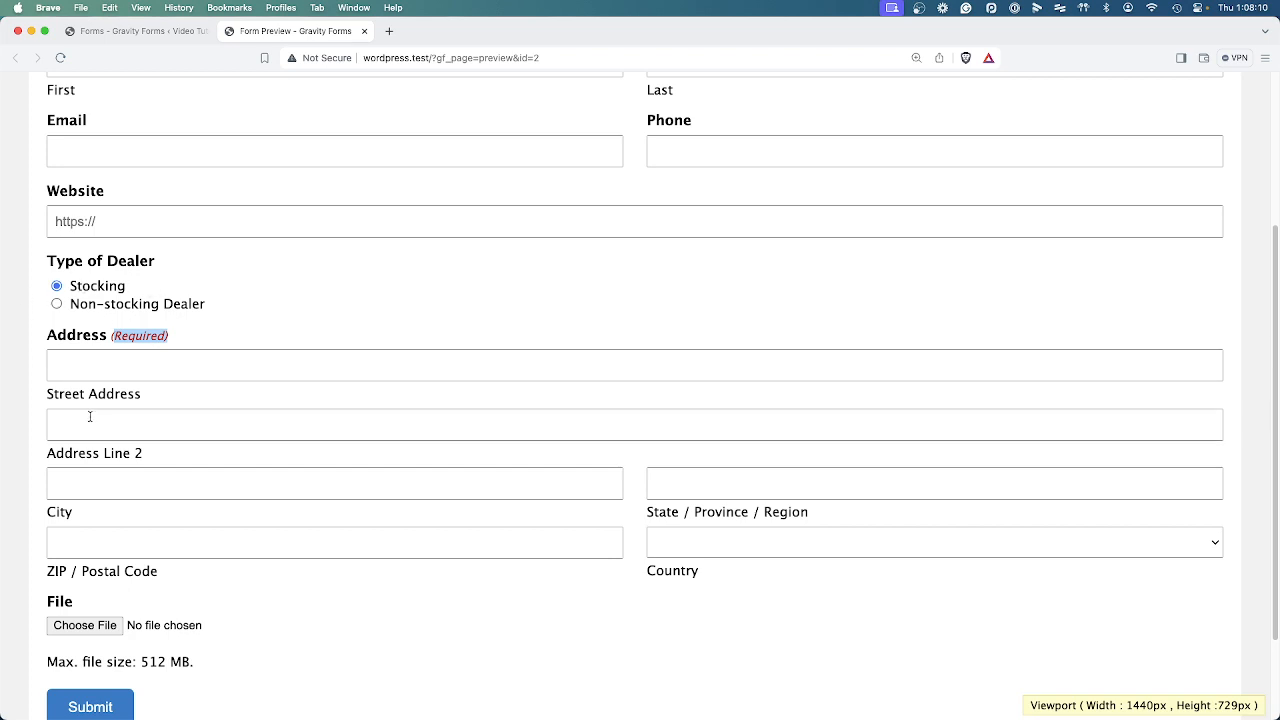
left_click(56, 304)
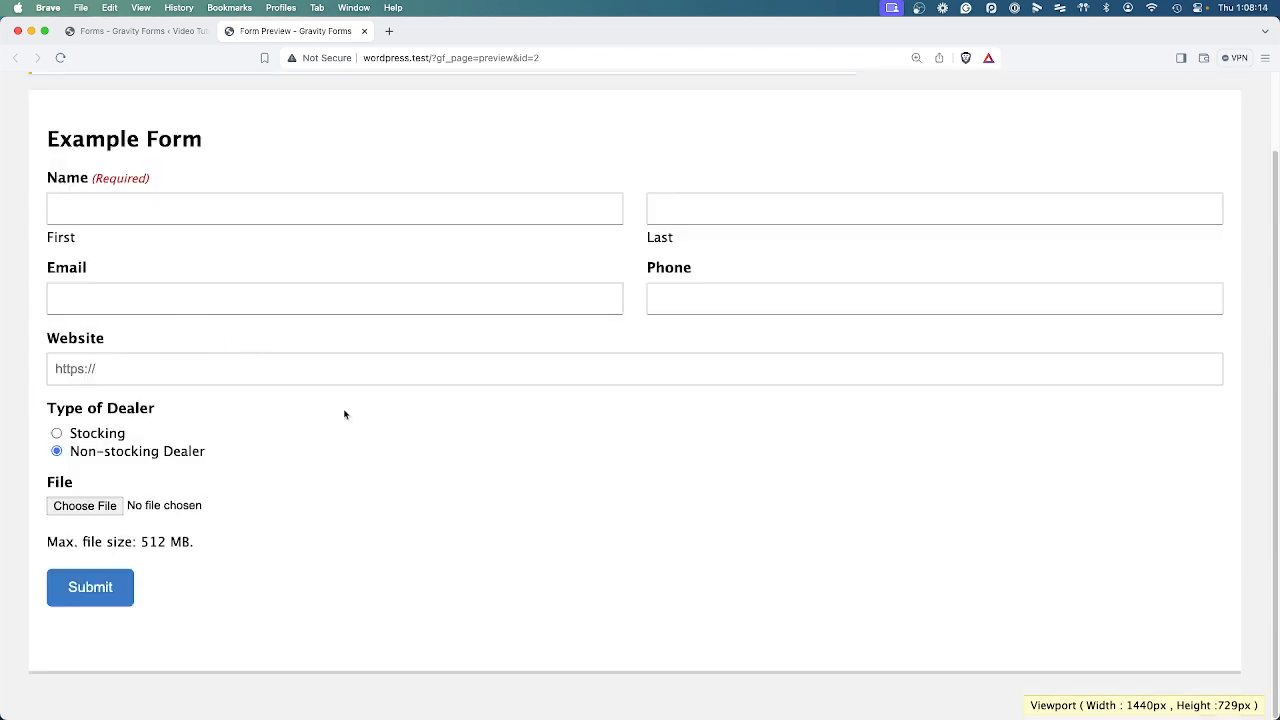
scroll(380, 402, "up", 2)
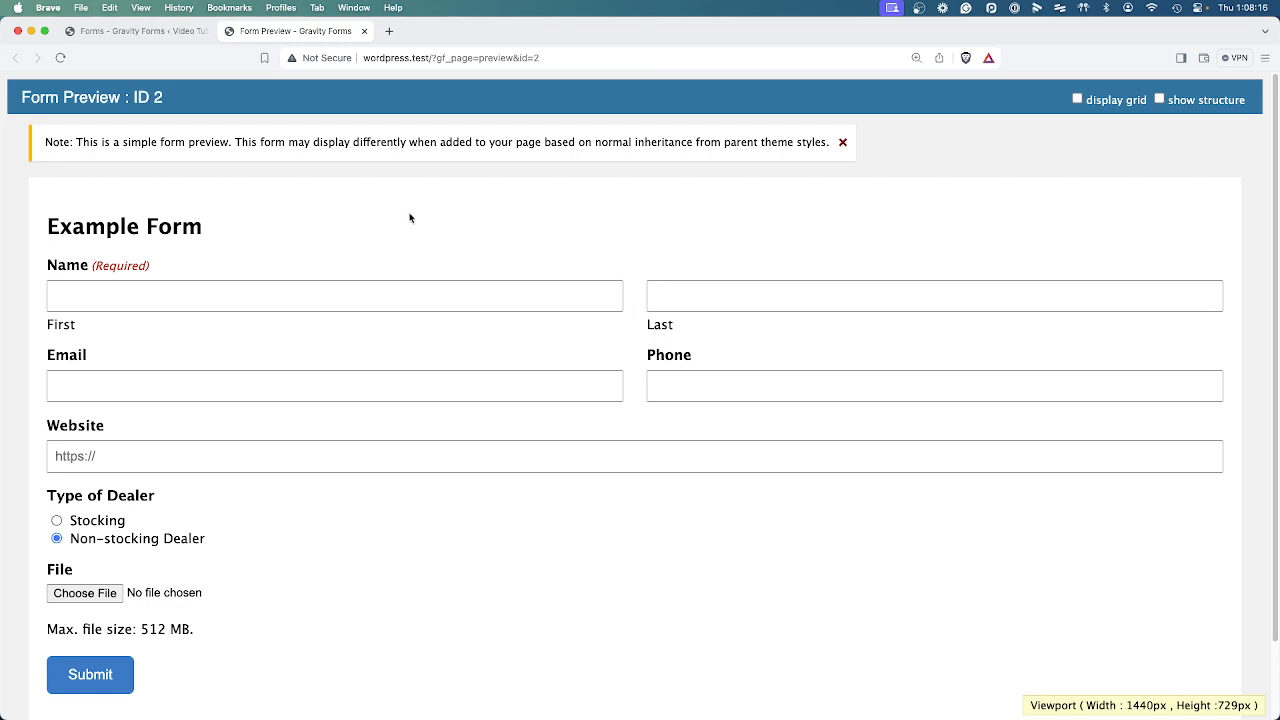
left_click(365, 33)
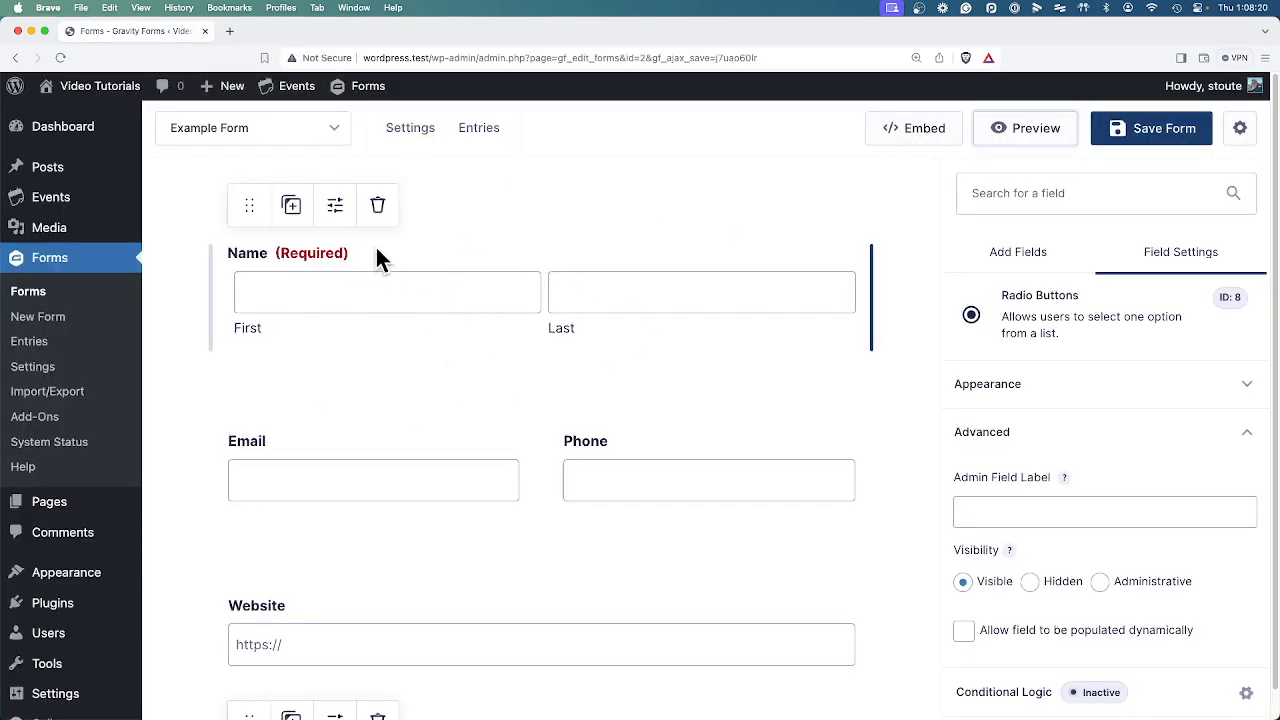
Step: Save the form, open its embed options and choose About Us as the existing page
left_click(1160, 132)
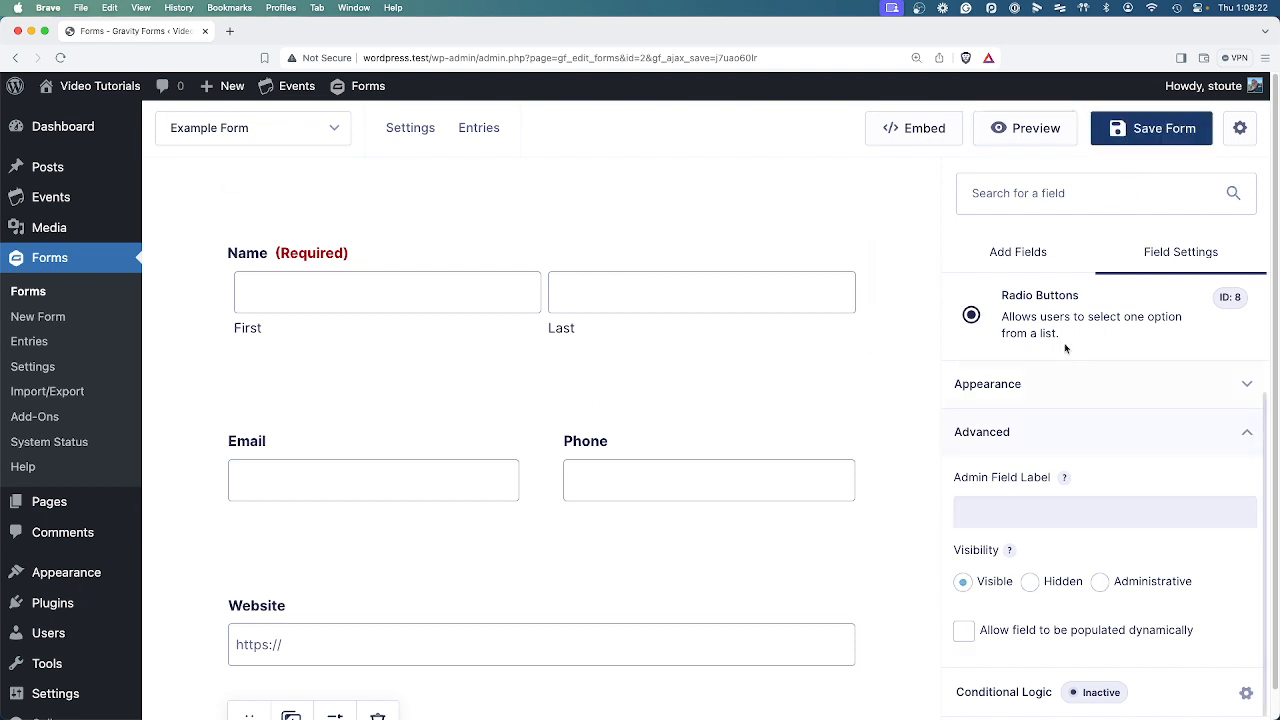
left_click(919, 134)
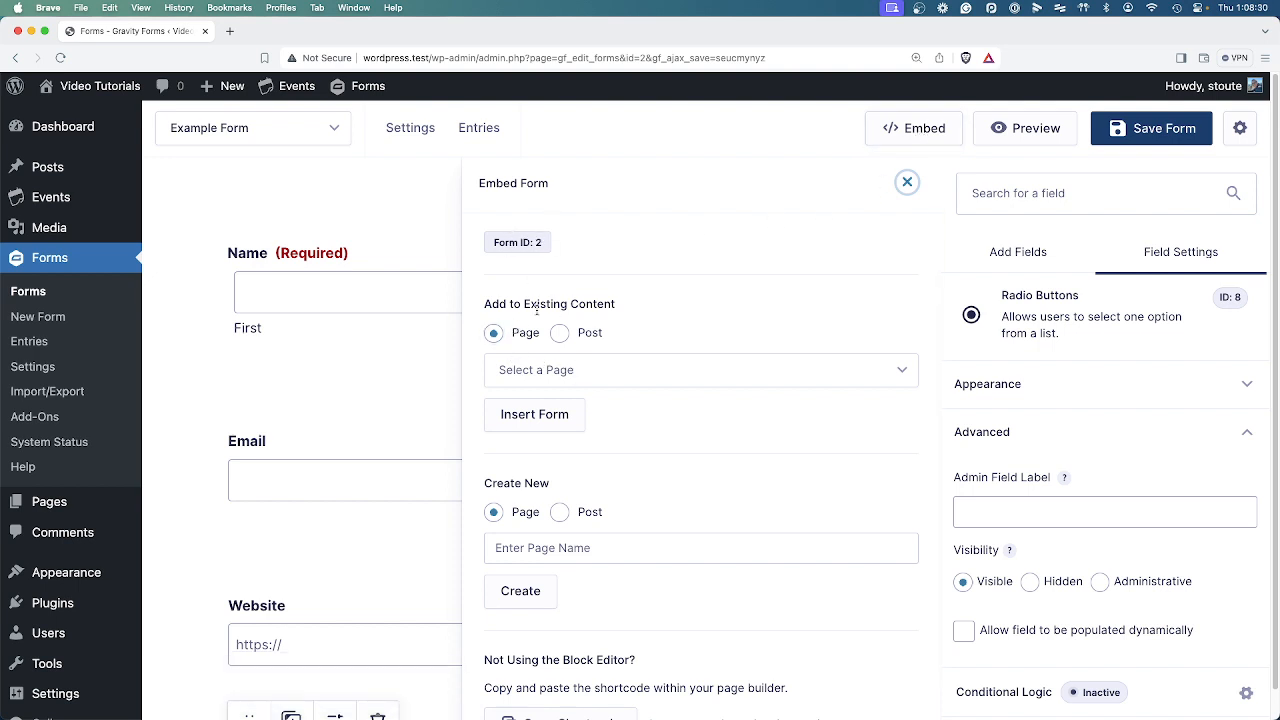
left_click(568, 385)
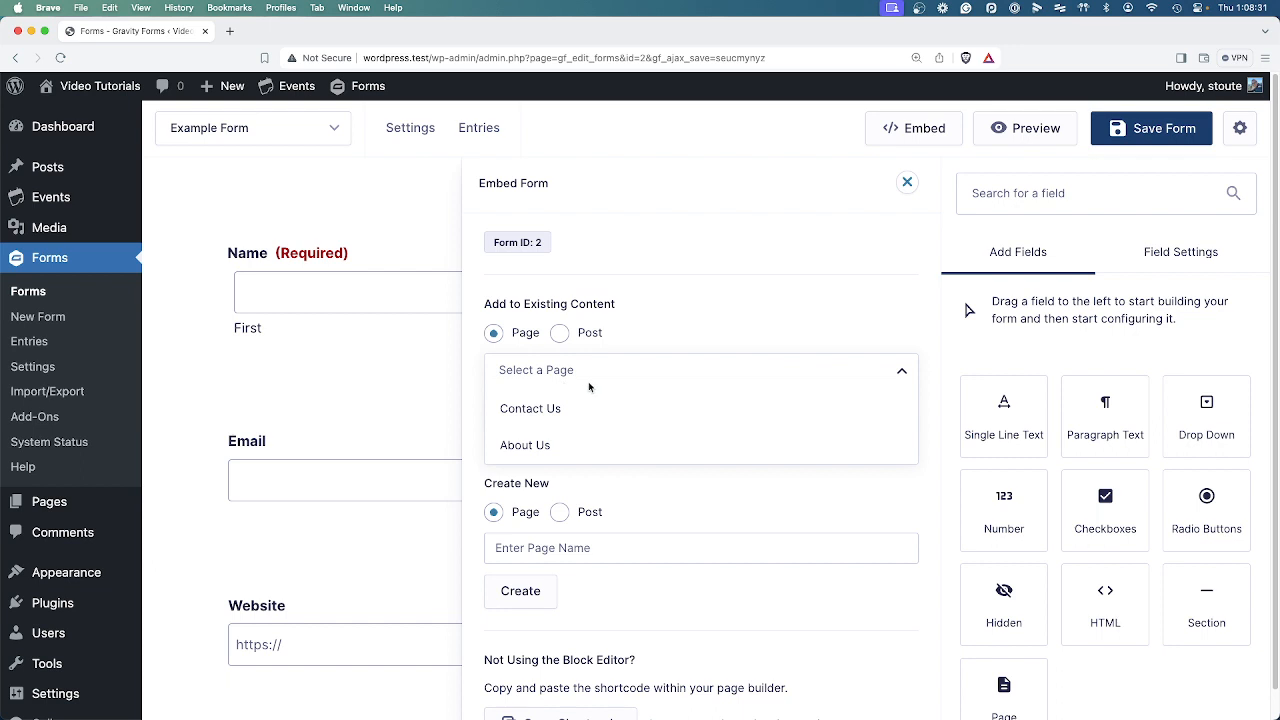
left_click(578, 450)
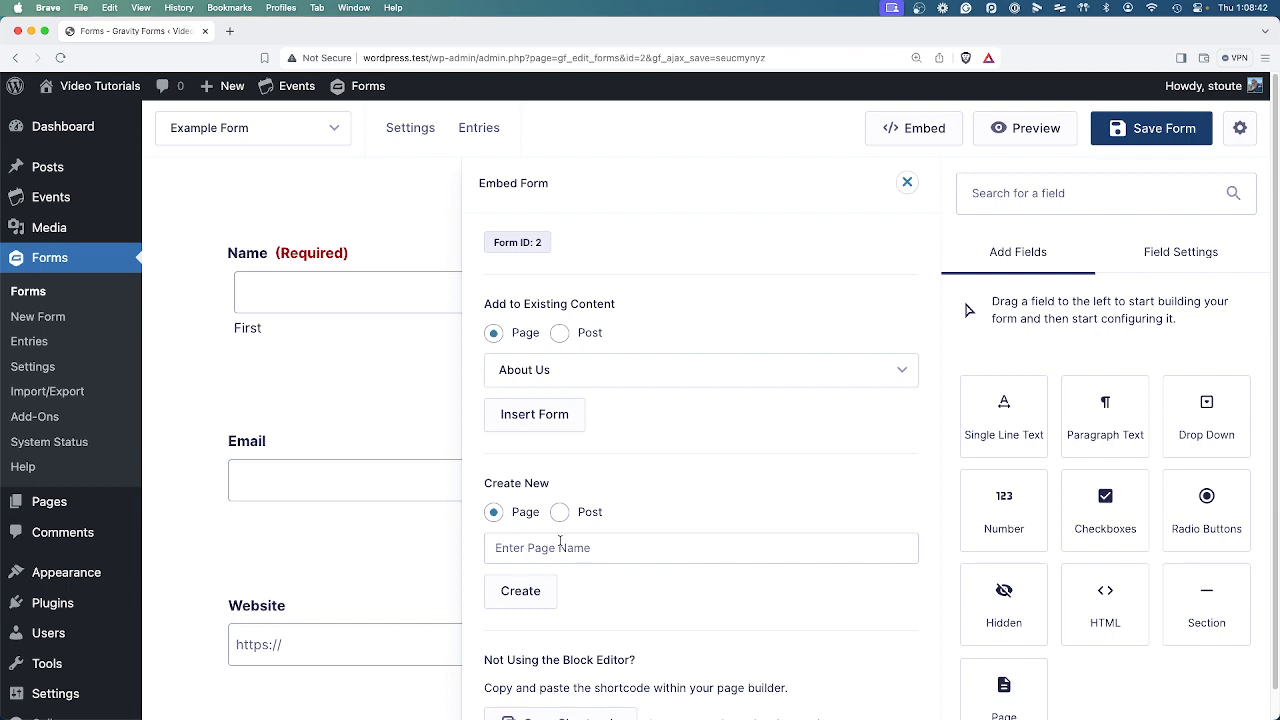
Step: Review the remaining embed options and copy the form's shortcode
scroll(560, 545, "down", 1)
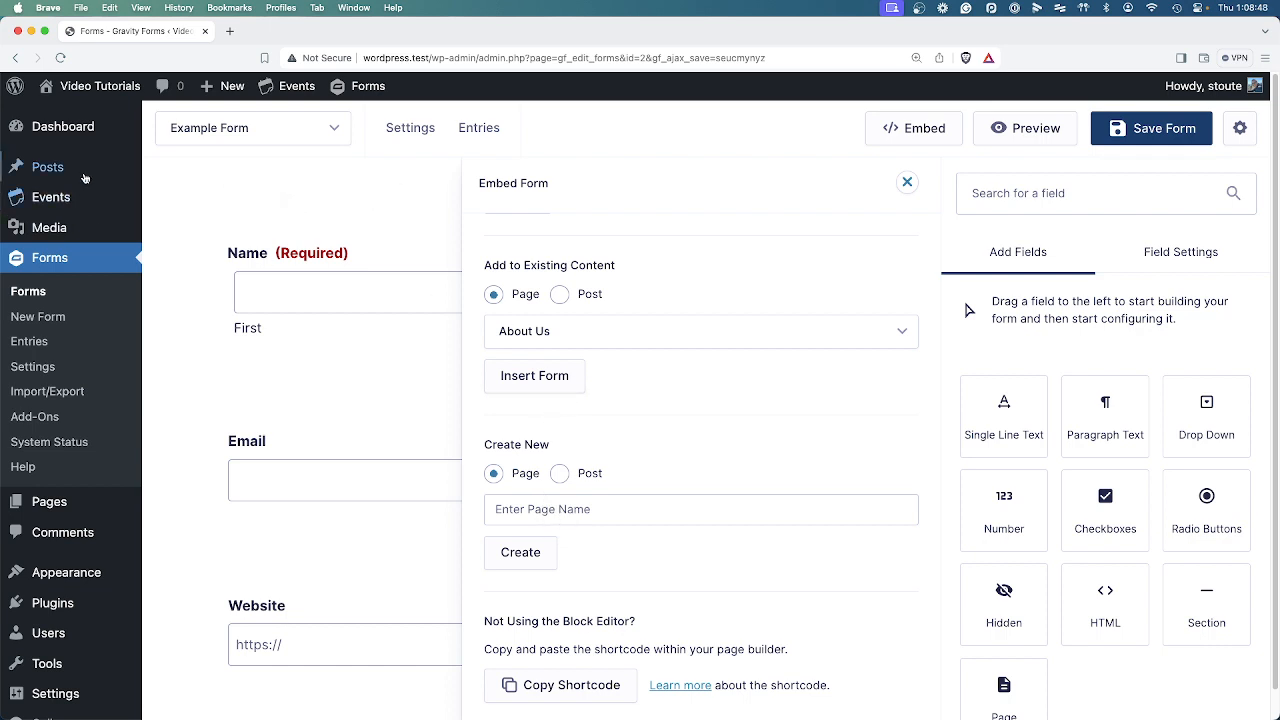
mouse_move(46, 506)
scroll(586, 546, "down", 4)
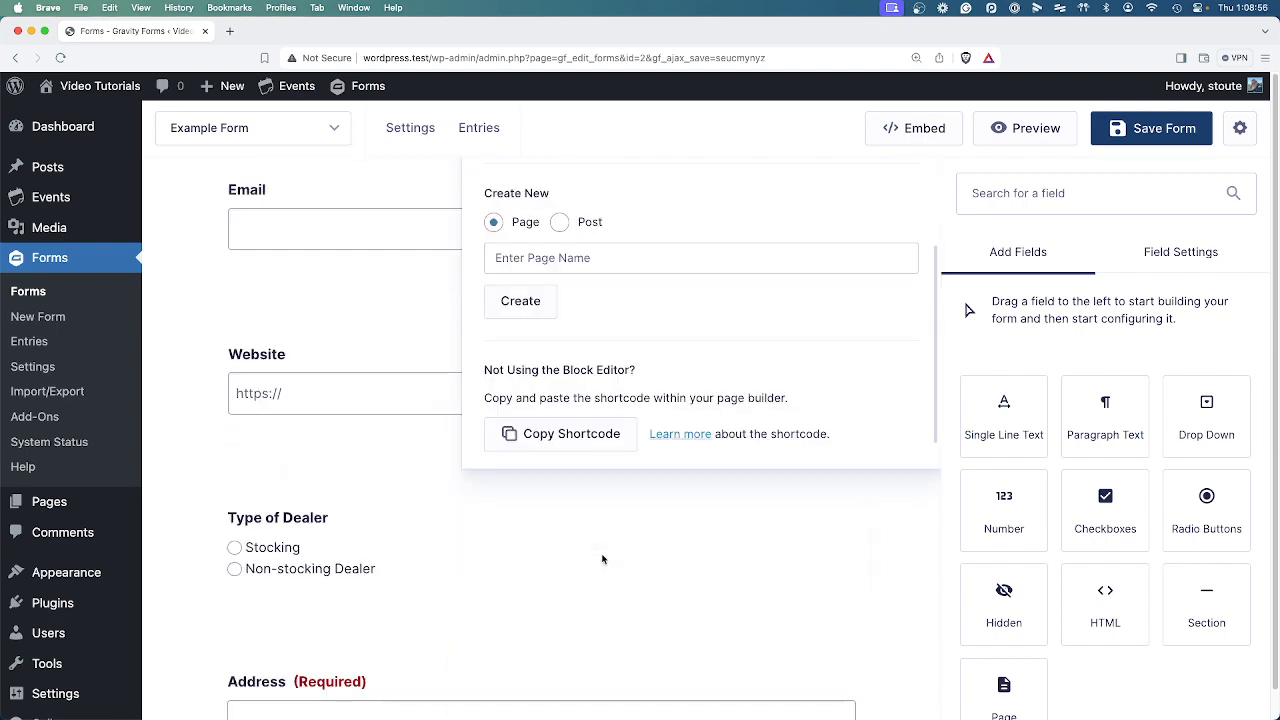
scroll(620, 550, "up", 2)
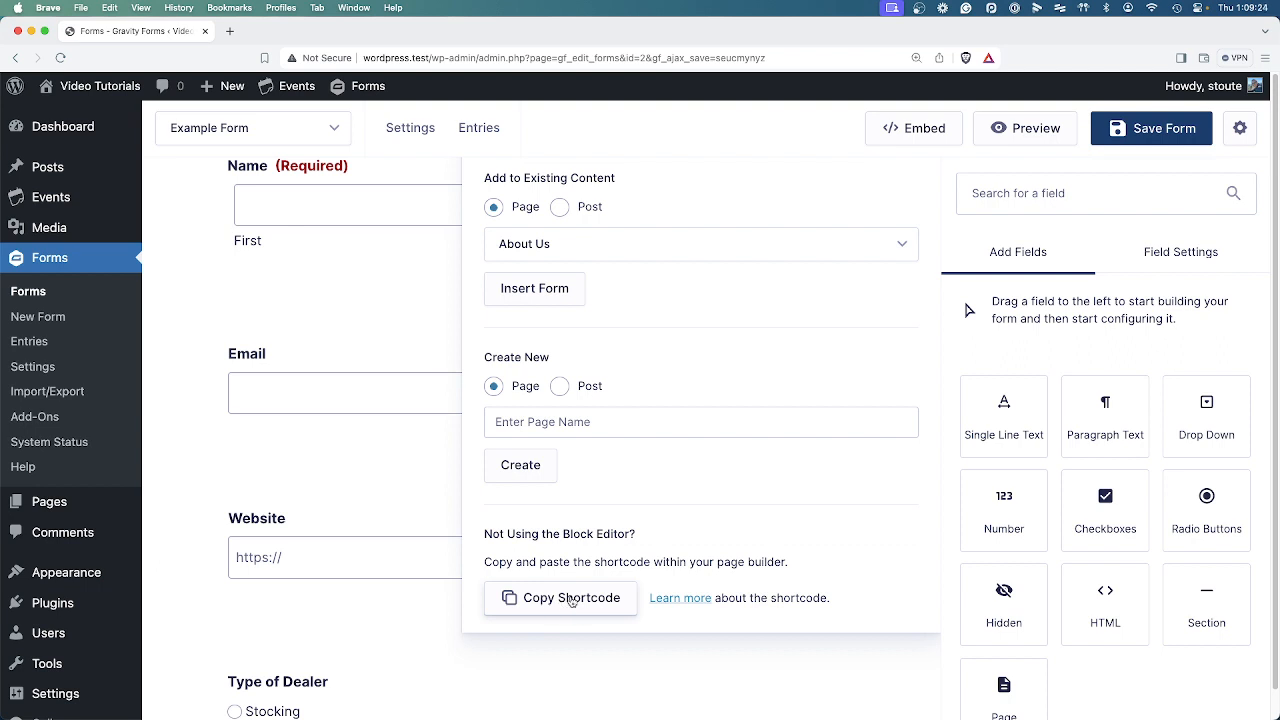
left_click(572, 598)
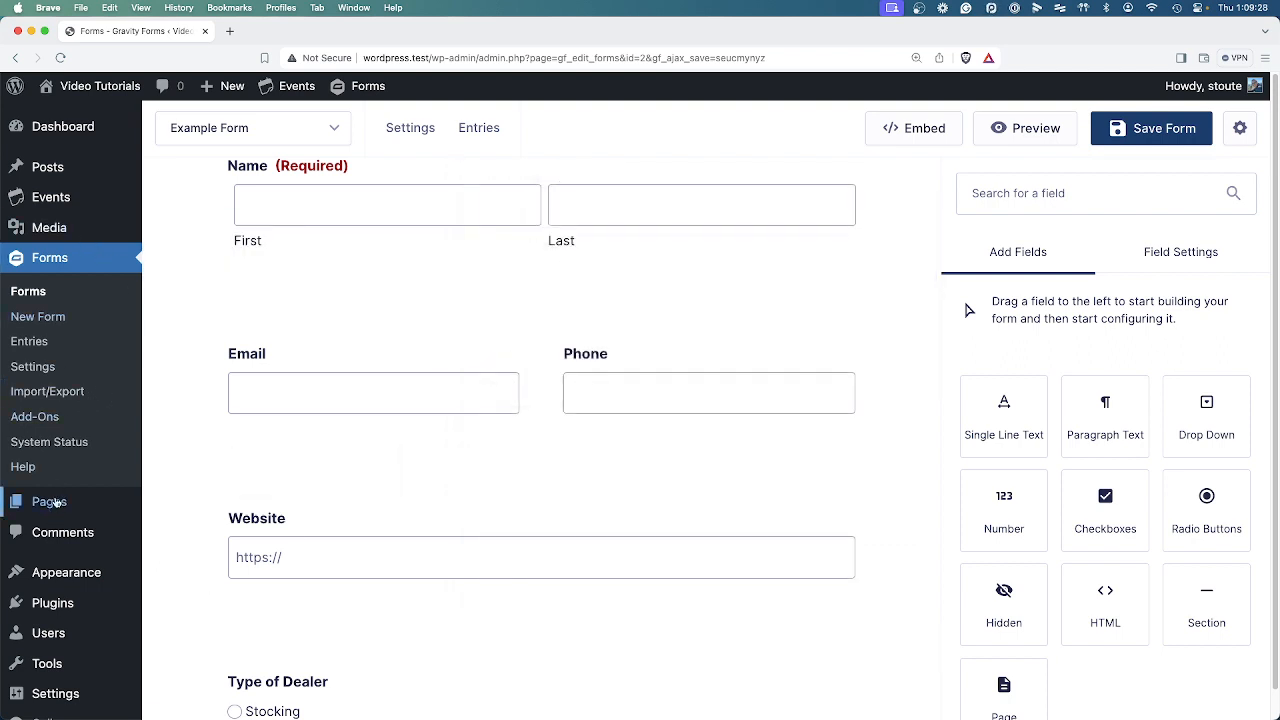
Step: Create a new WordPress page titled "Dealer Registration"
mouse_move(135, 512)
left_click(180, 504)
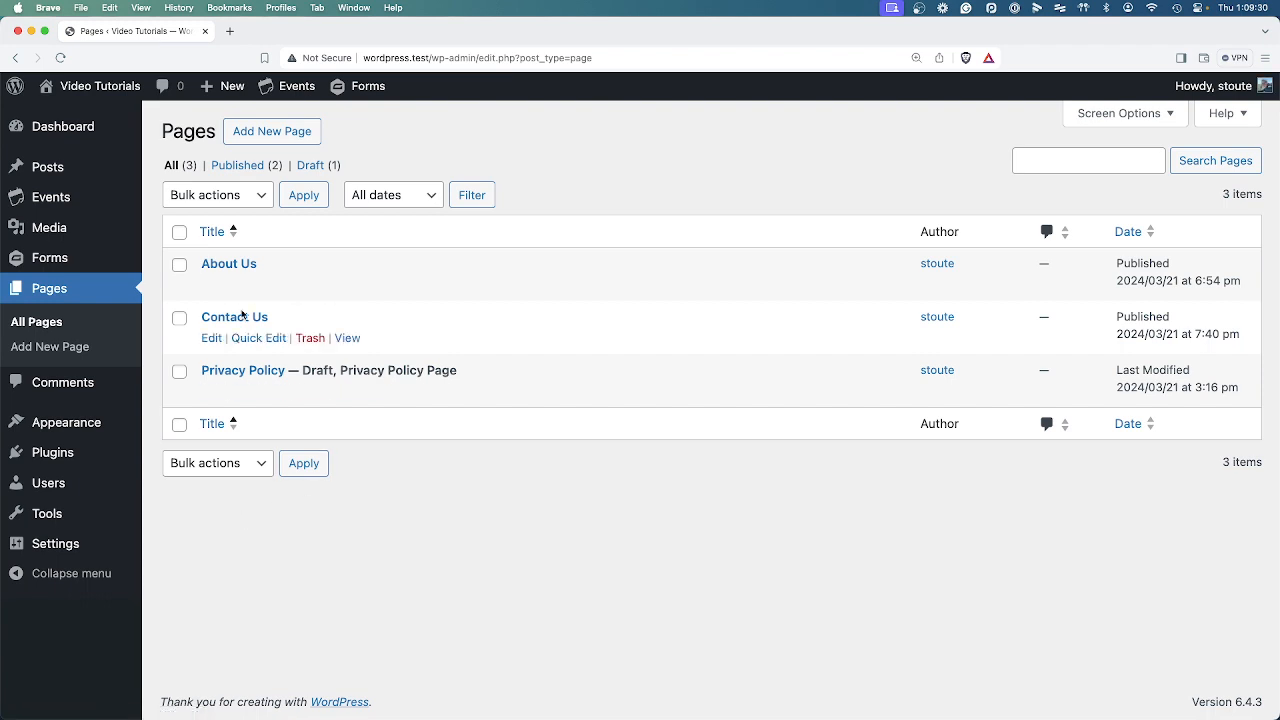
left_click(276, 131)
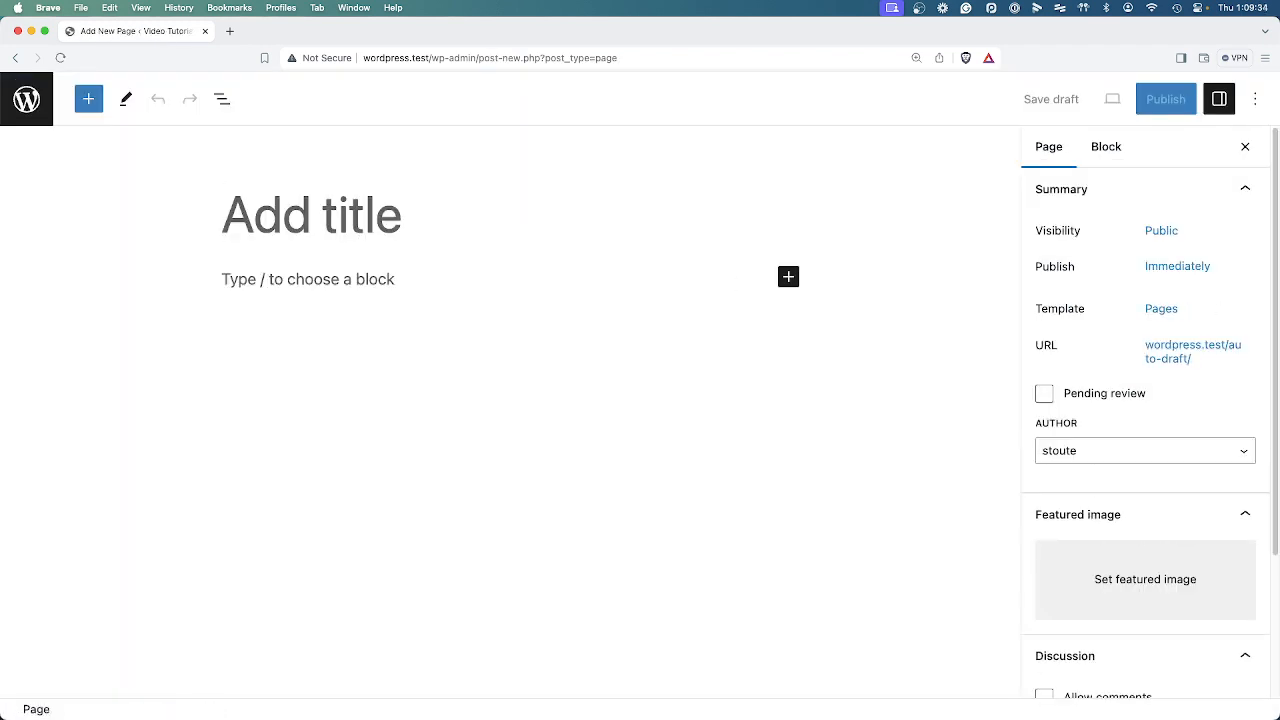
type("Dealer ")
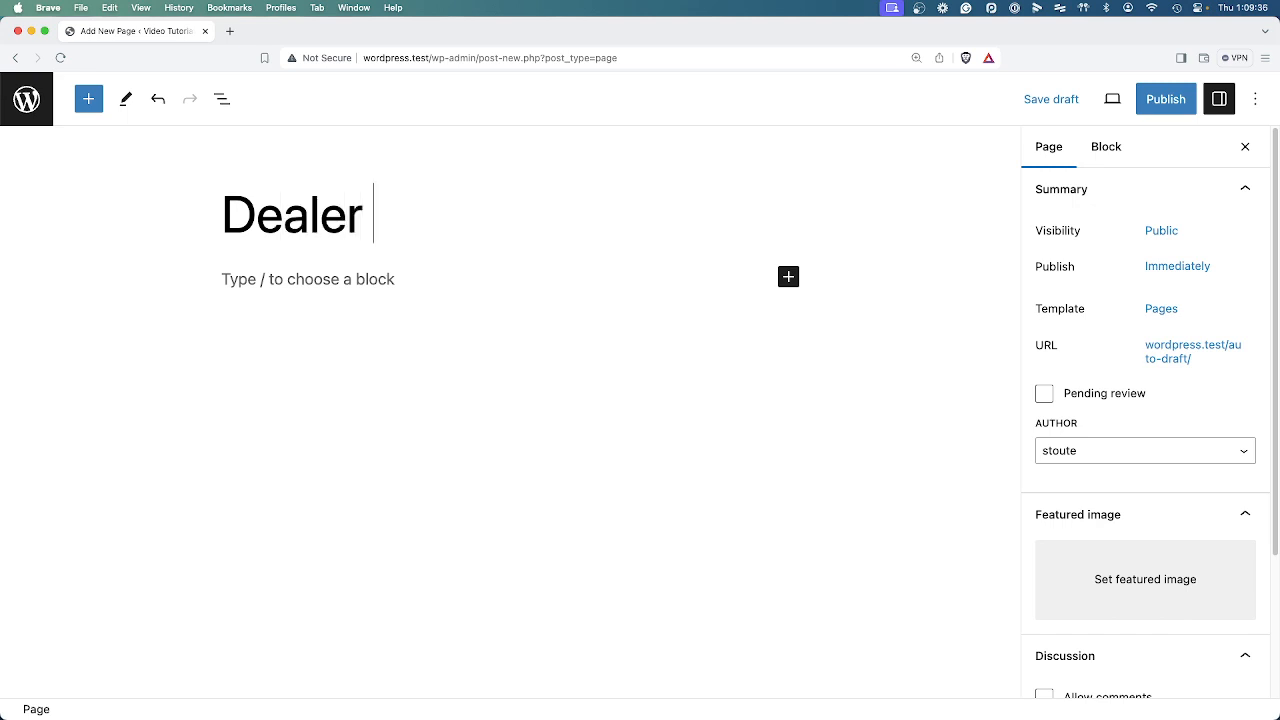
type("Regi")
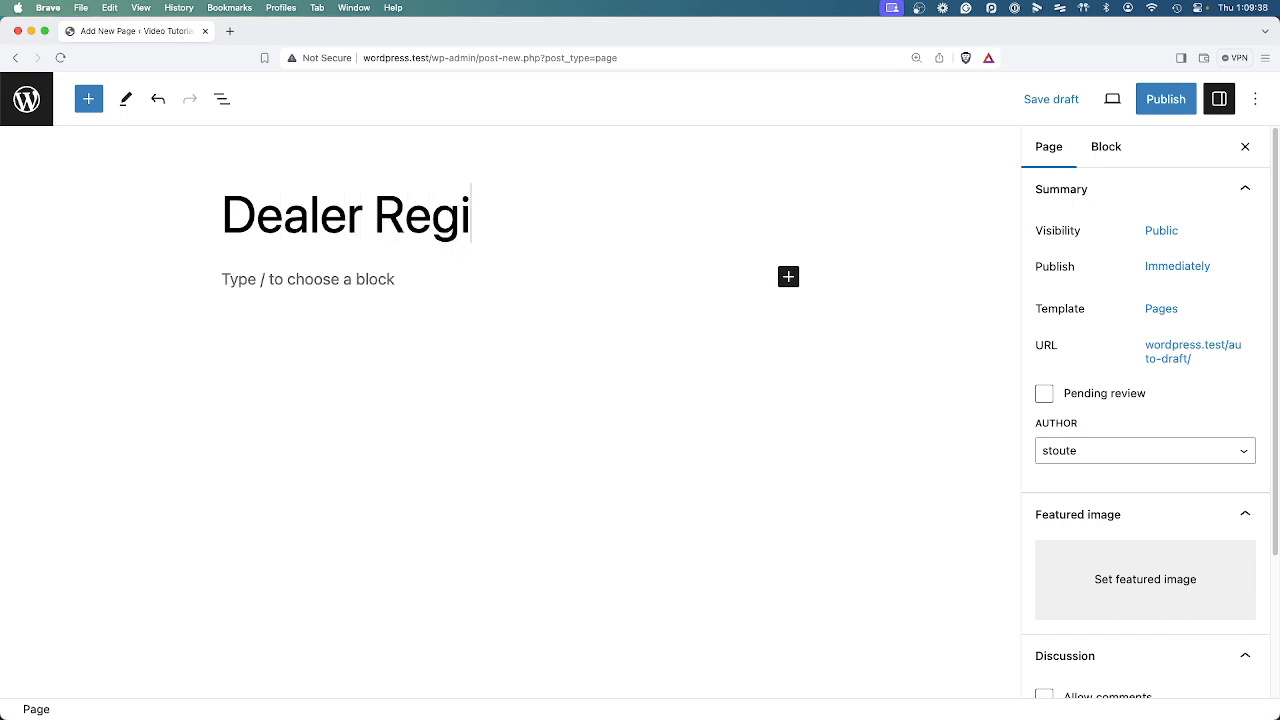
type("stration")
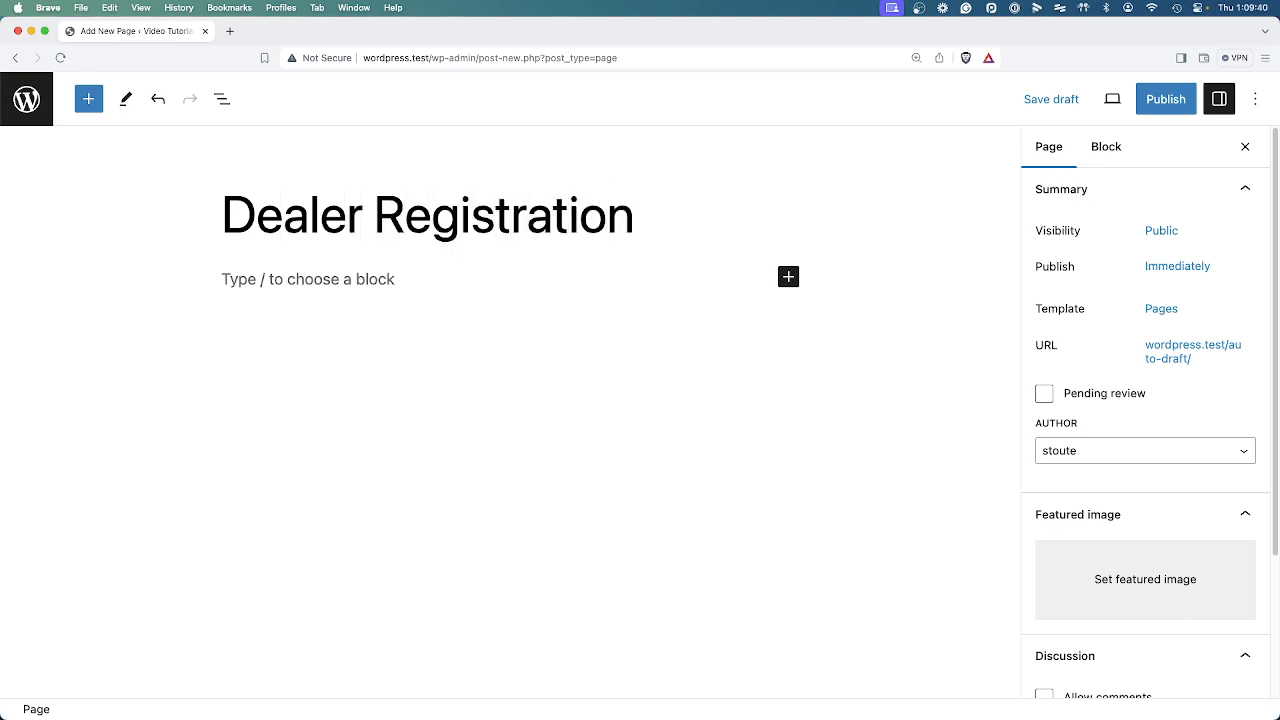
Step: Insert a Gravity Forms Form block below the page title, select Example Form and look over its fields
left_click(398, 298)
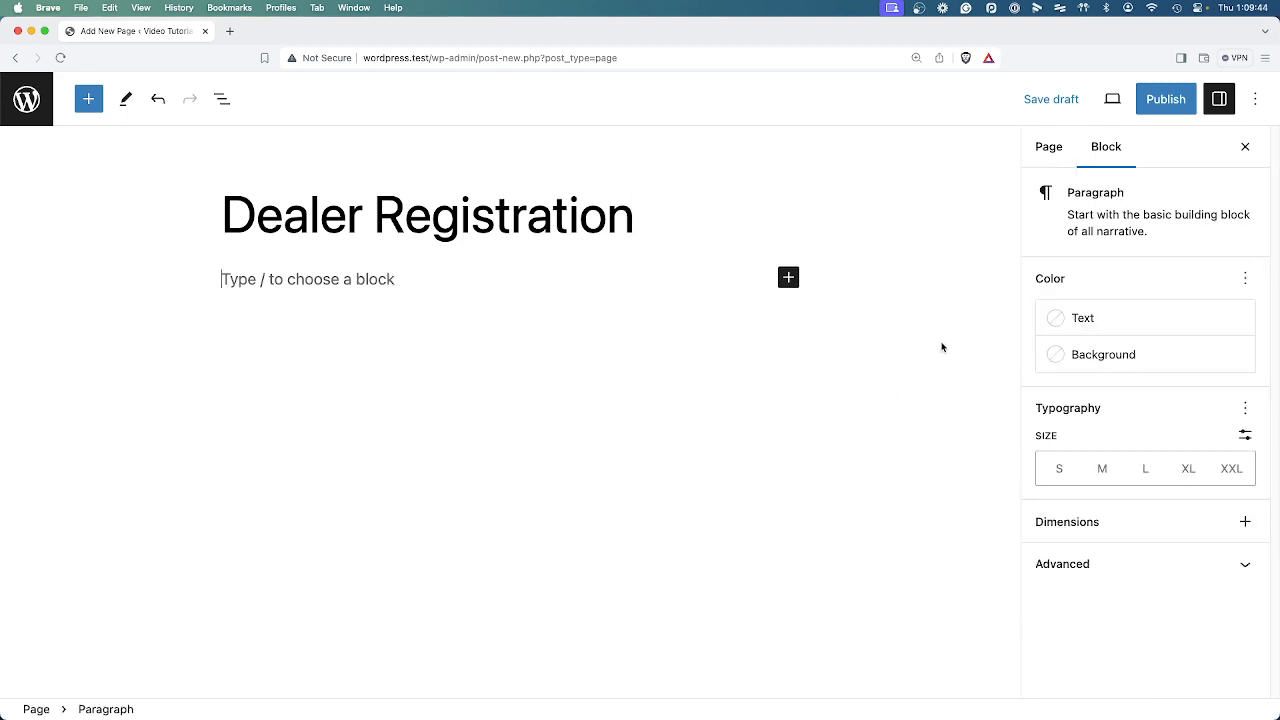
type("/")
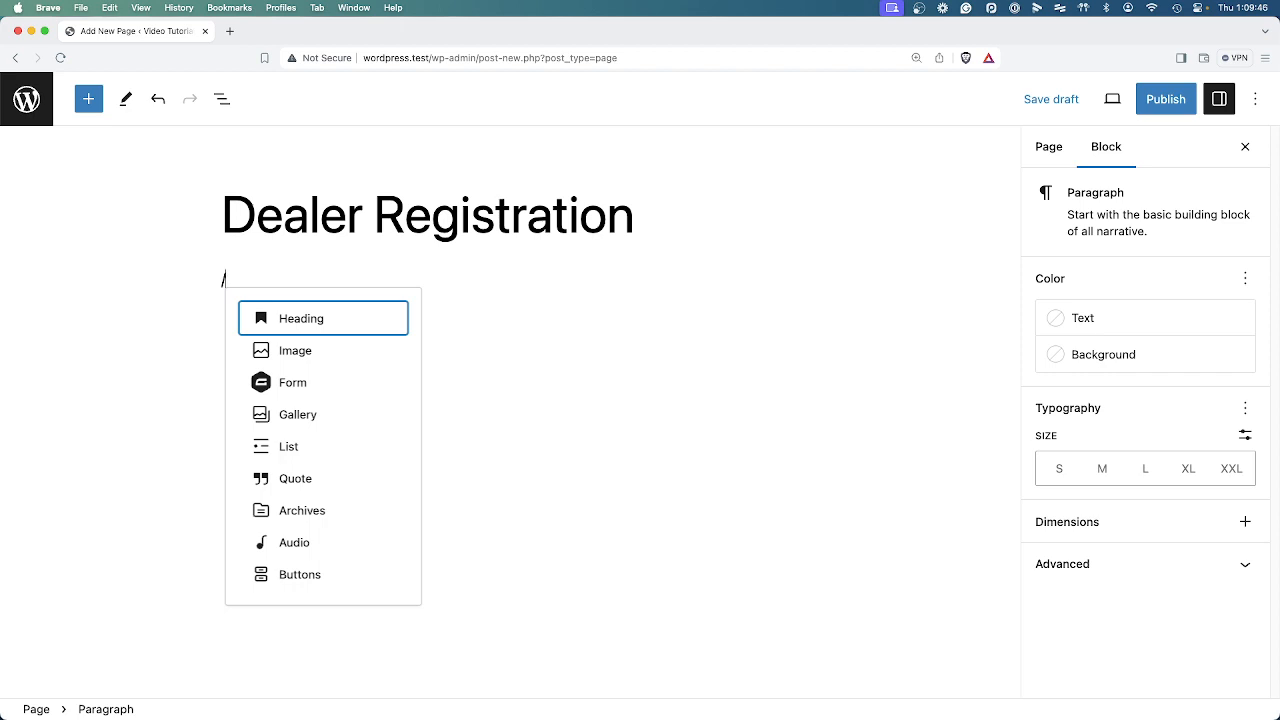
left_click(316, 390)
left_click(460, 433)
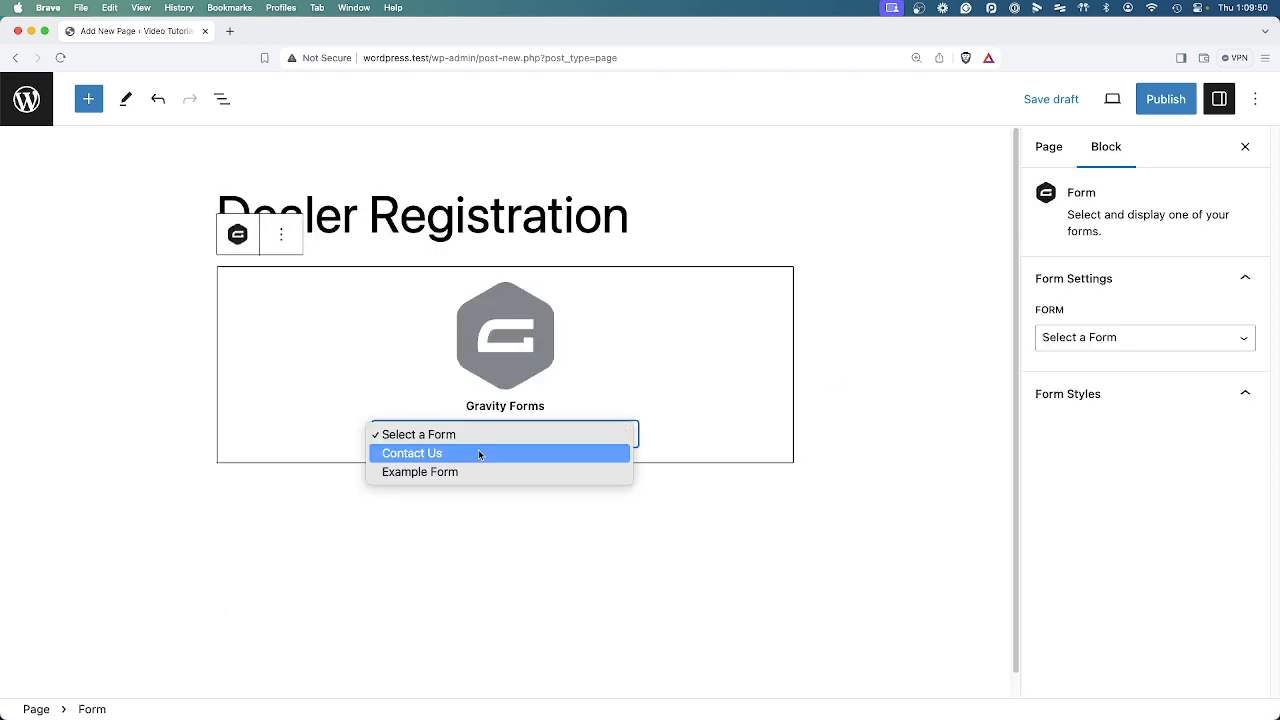
left_click(469, 472)
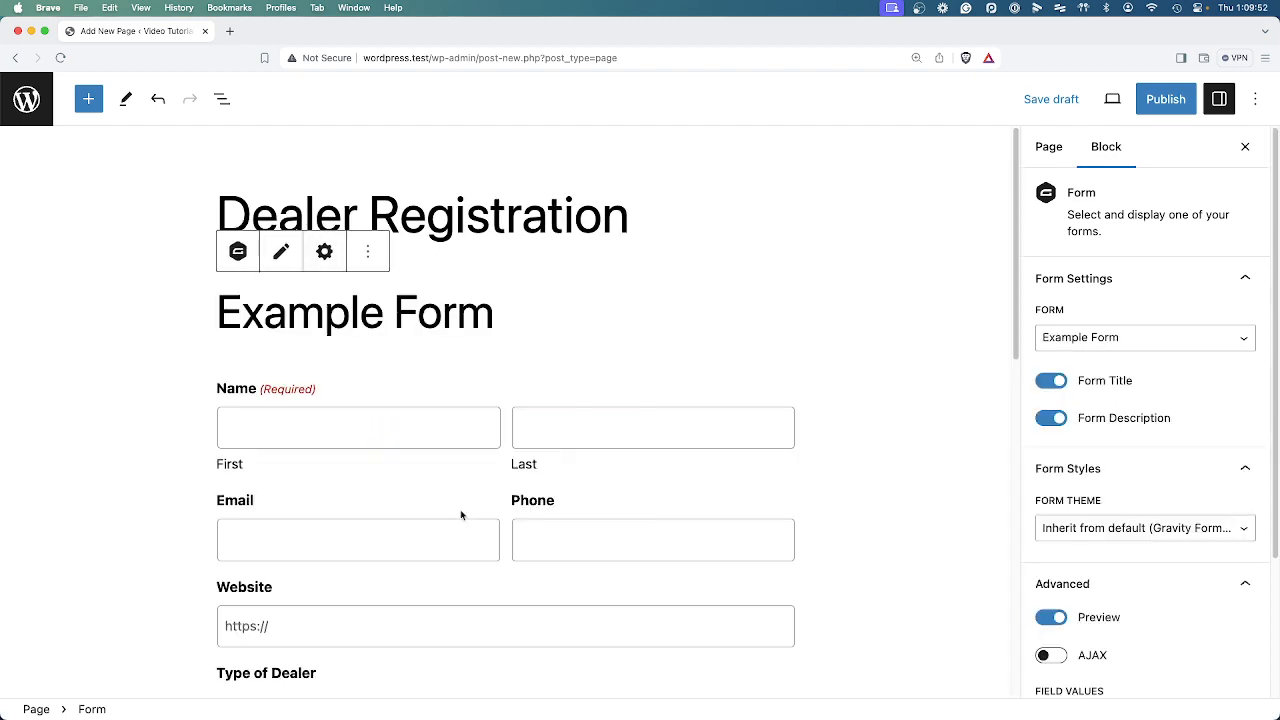
scroll(462, 515, "down", 5)
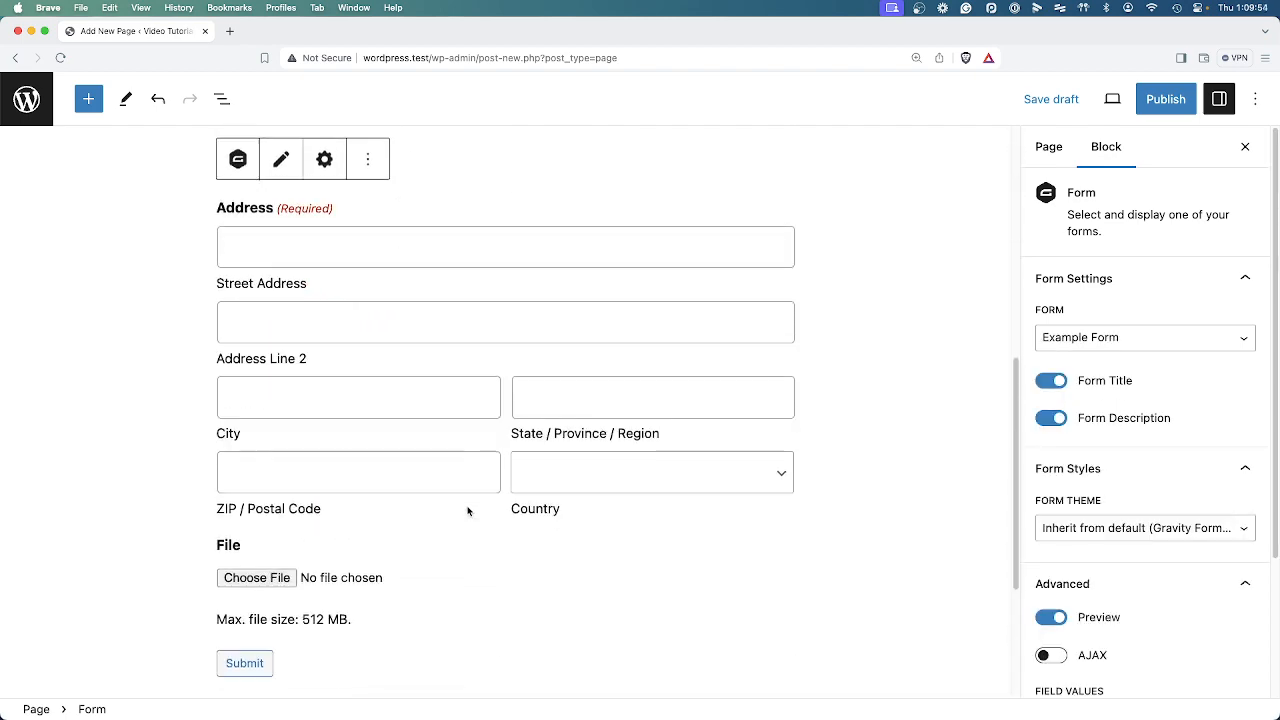
scroll(468, 512, "up", 6)
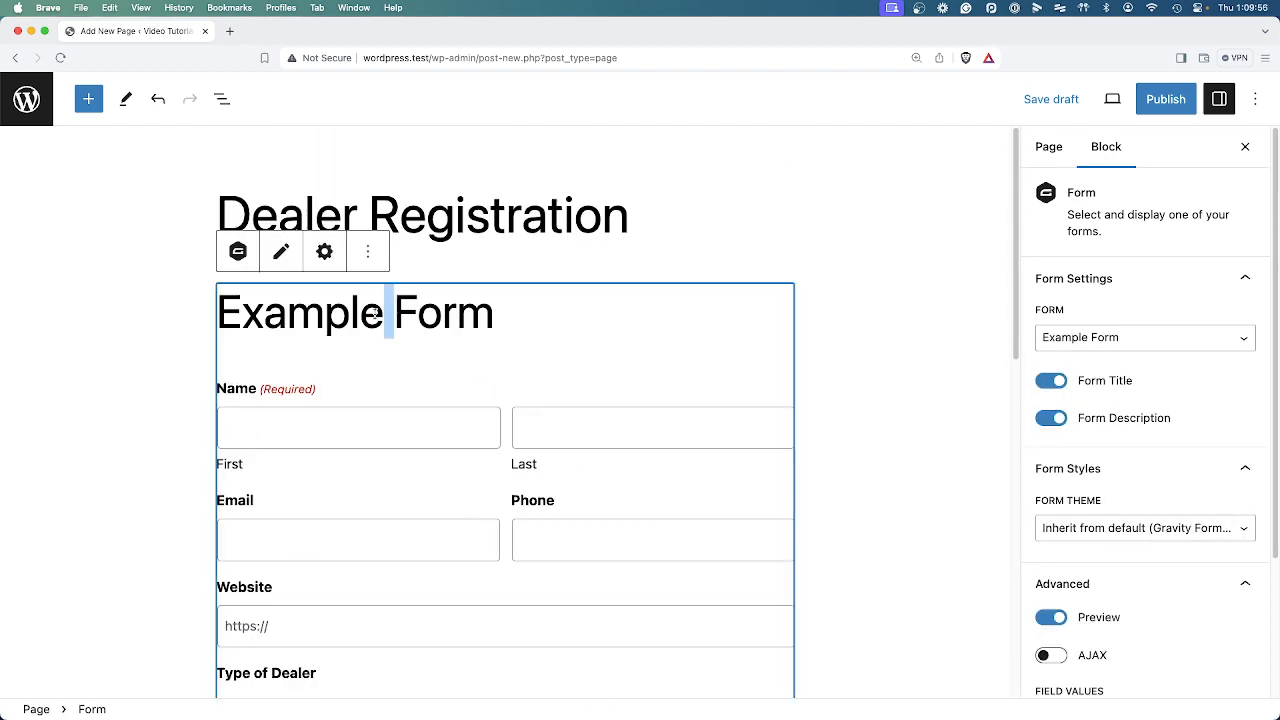
Step: Replace the Form block with a Shortcode block containing [gravityform id="2" title="true"]
triple_click(420, 316)
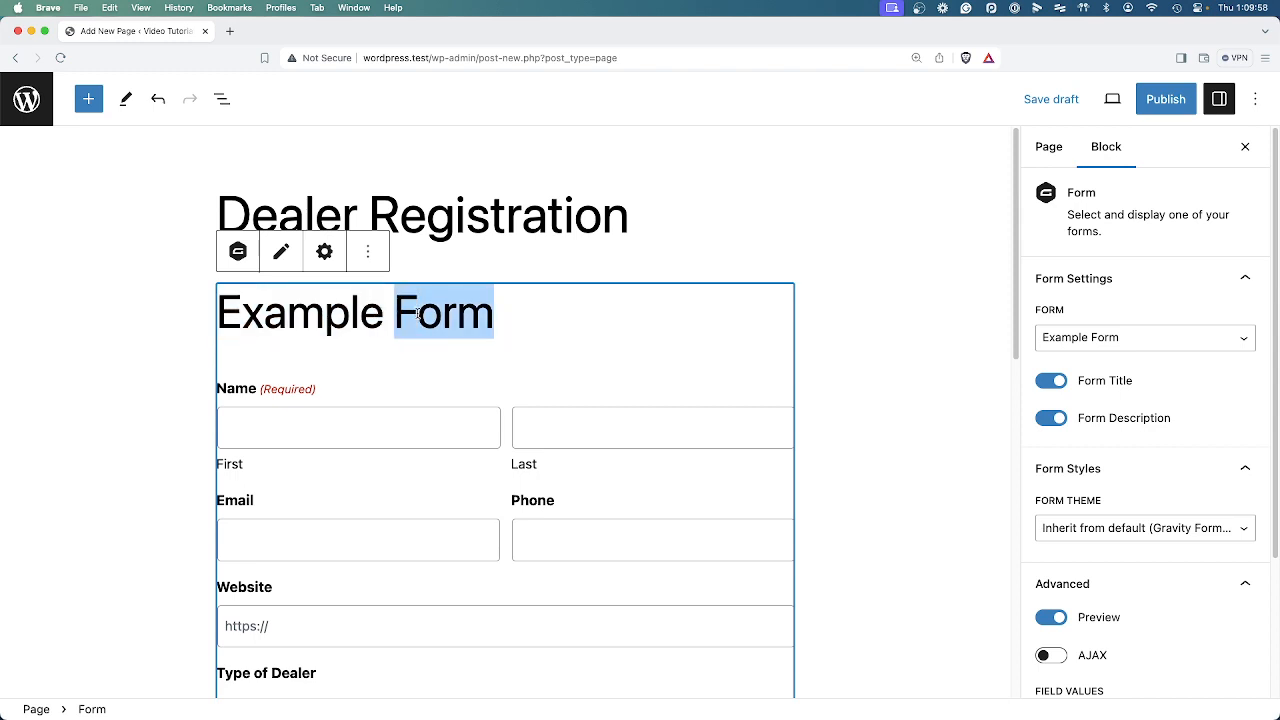
key("BackSpace")
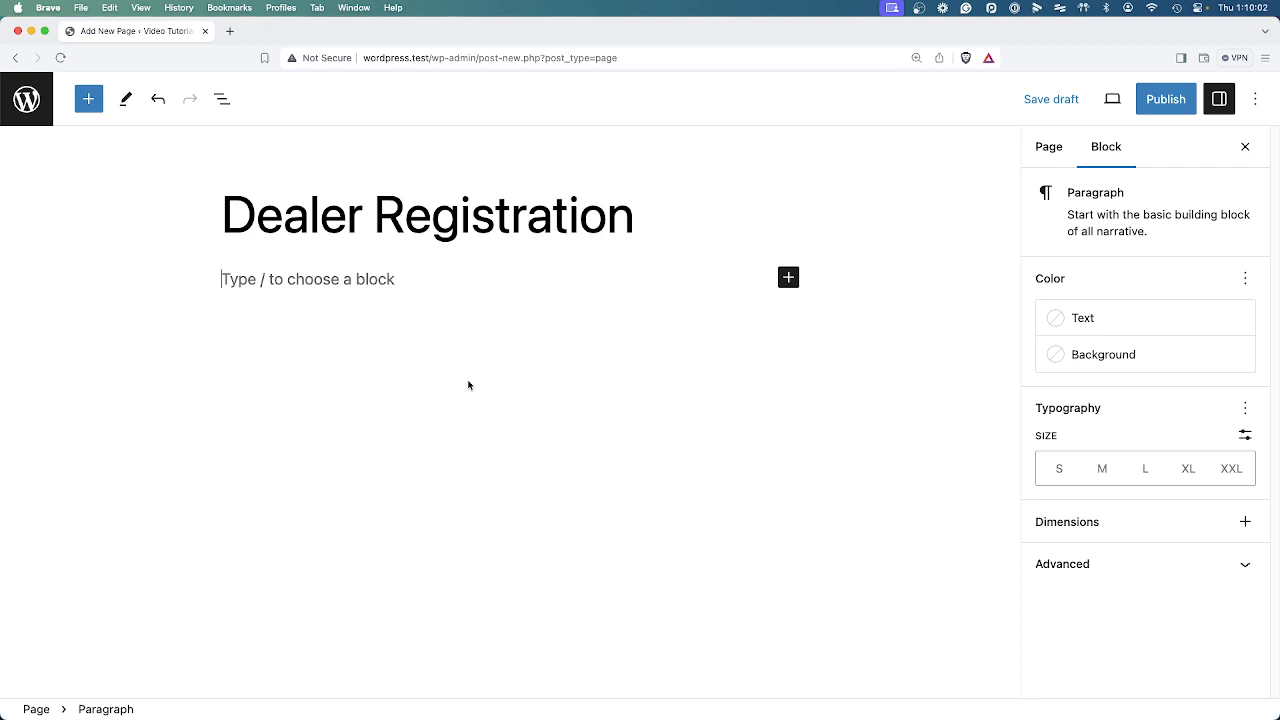
type("/short")
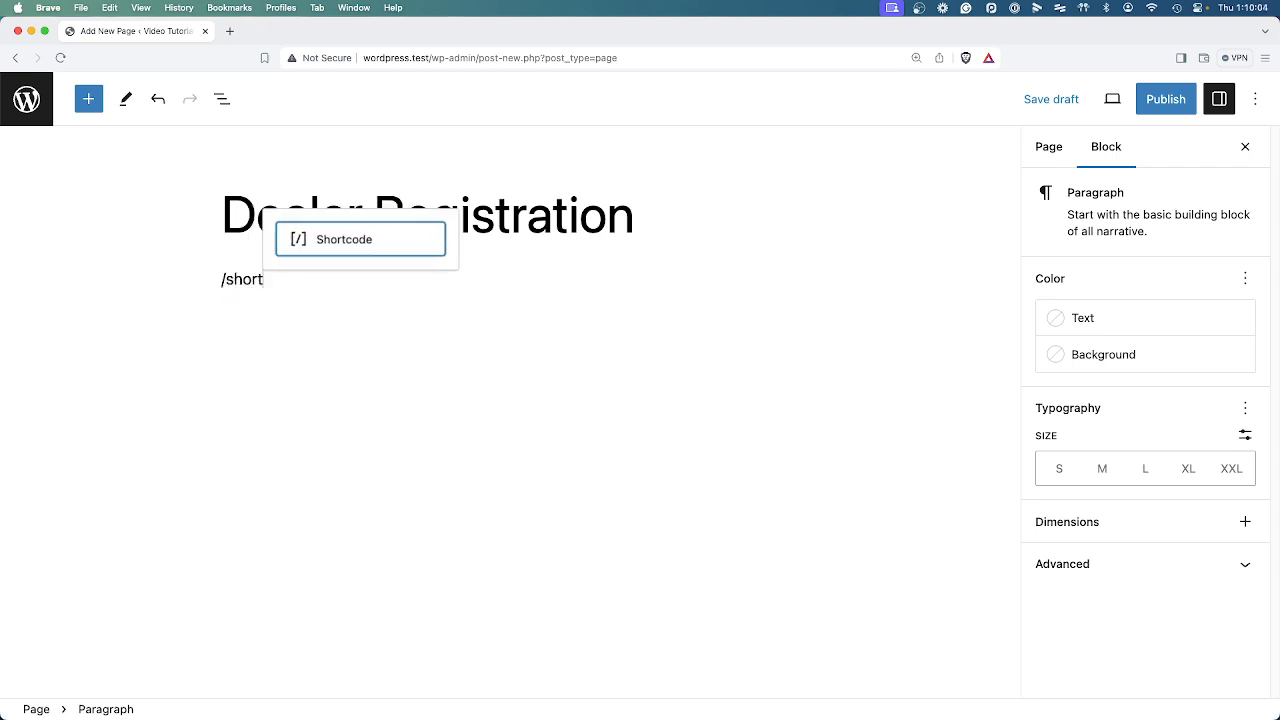
left_click(346, 246)
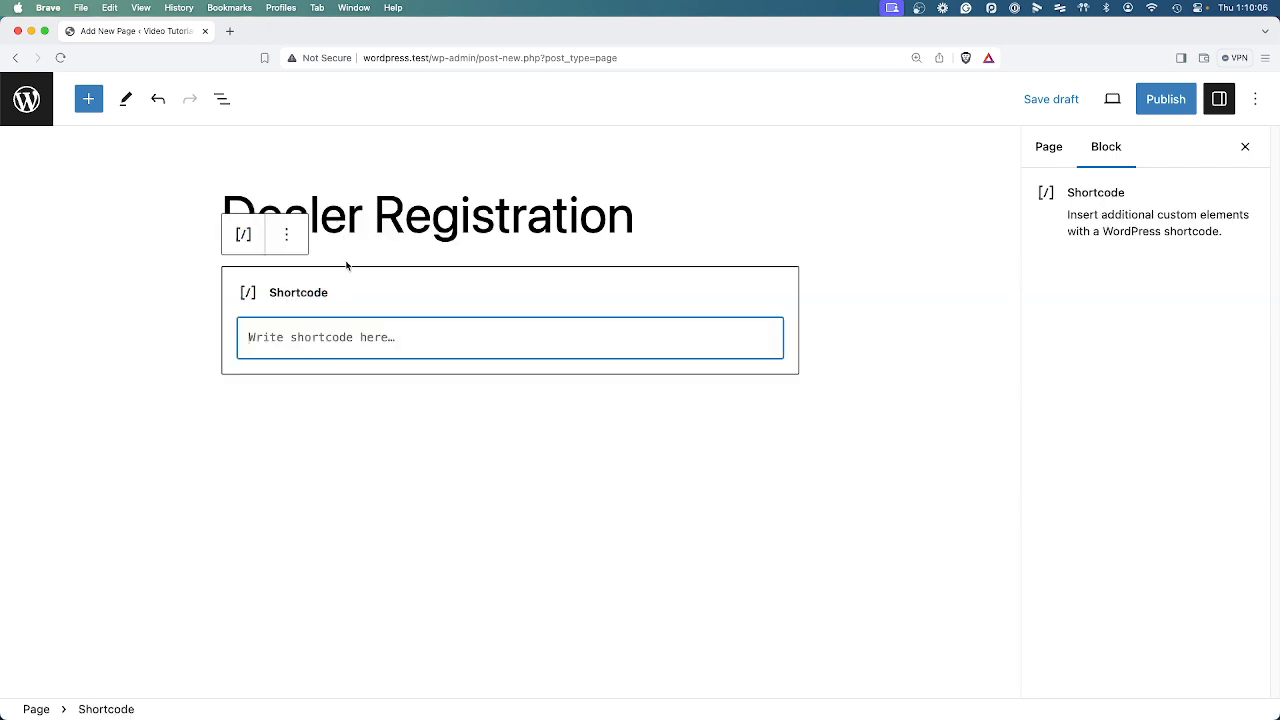
type("[gravityform id=\"2\" title=\"true\"]")
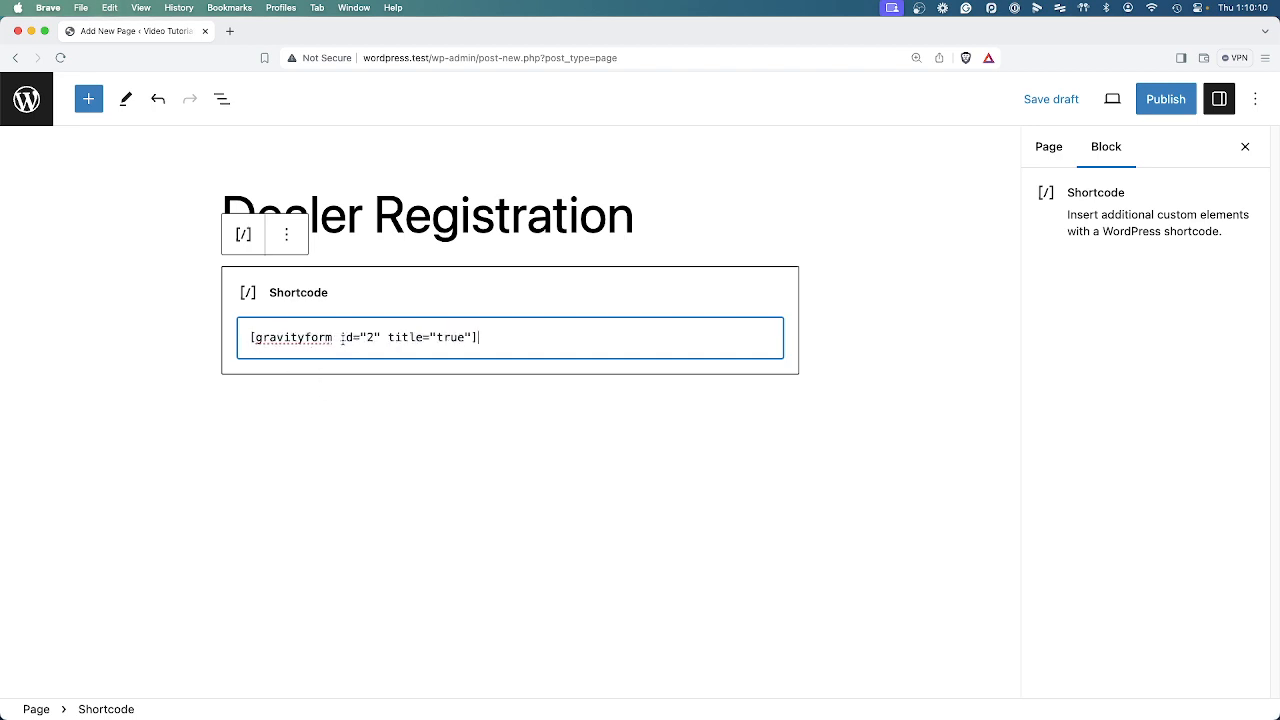
double_click(443, 339)
left_click(515, 337)
Step: Publish the Dealer Registration page and open the live page in a new tab
left_click(1163, 100)
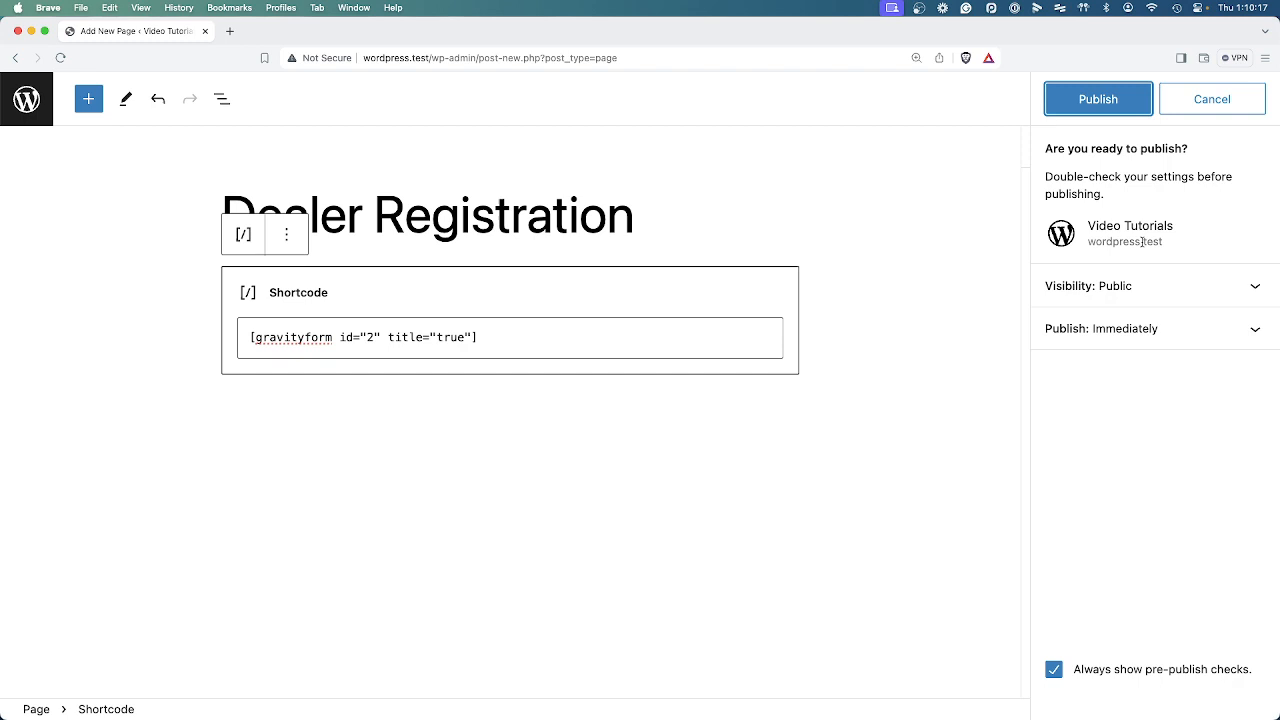
left_click(1143, 102)
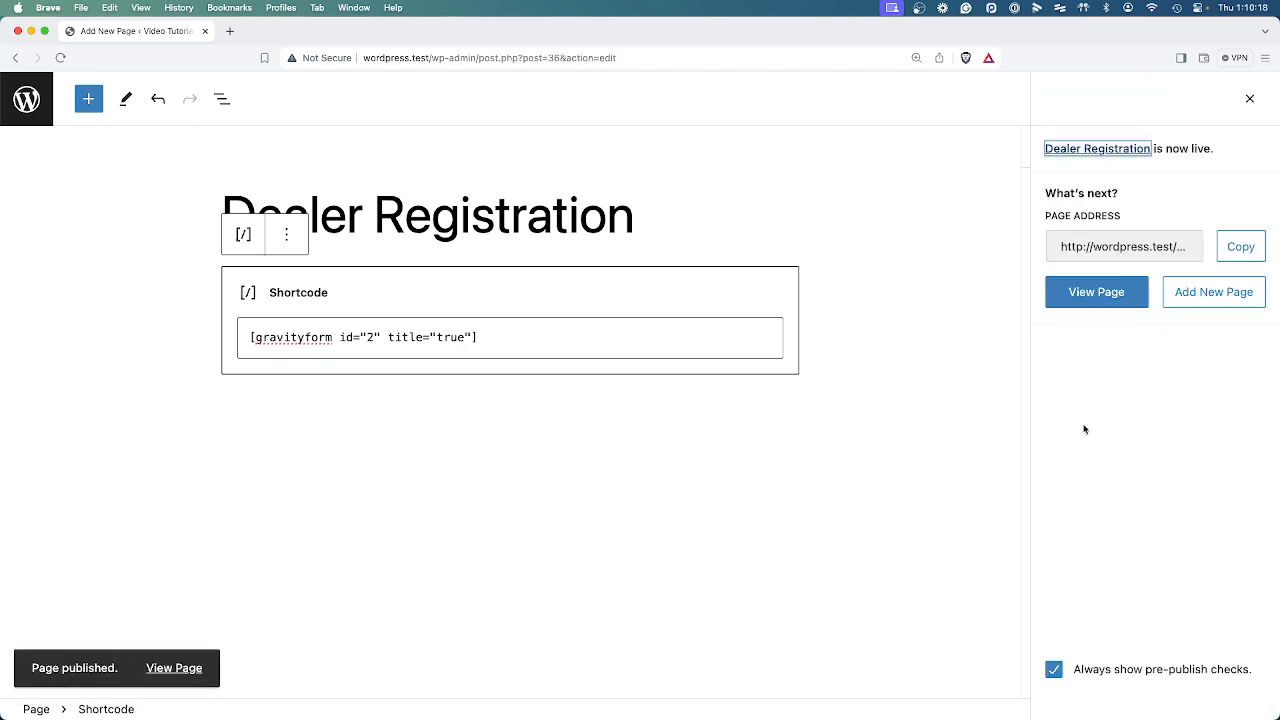
right_click(175, 672)
left_click(215, 455)
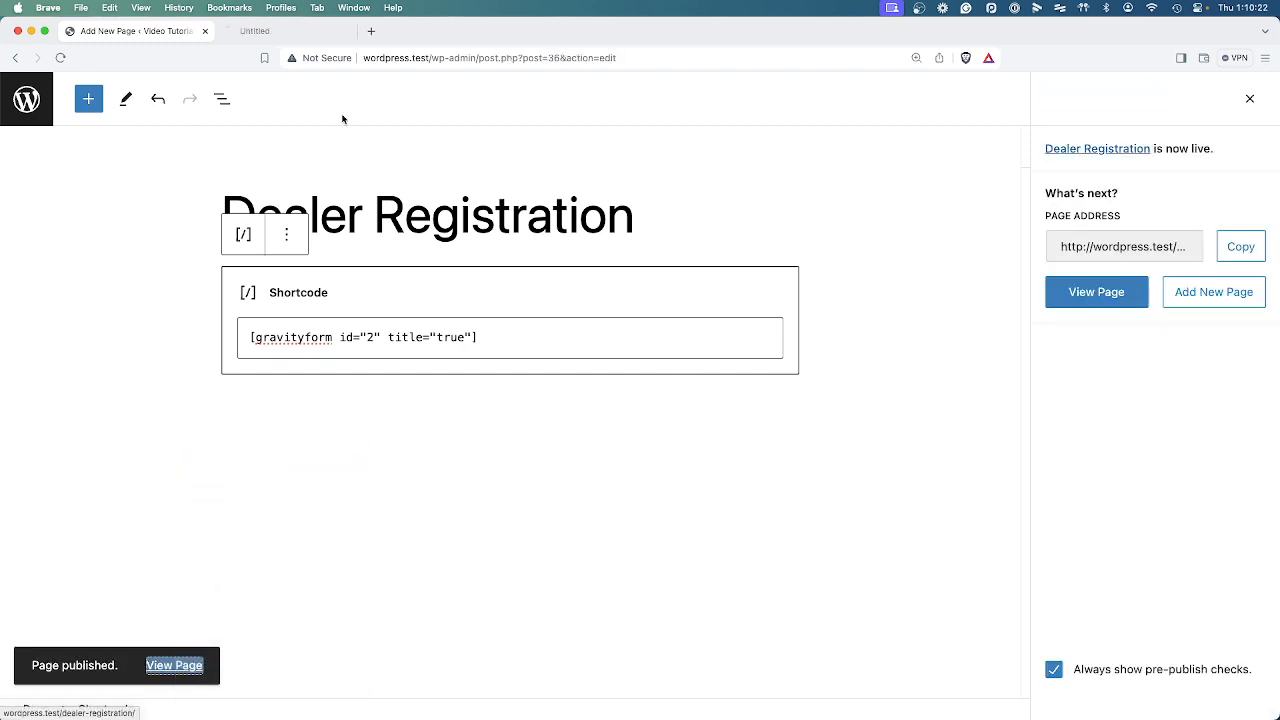
left_click(283, 36)
Step: Examine the embedded form on the live page and test its Address field with Stocking and Non-stocking Dealer
left_click_drag(366, 410, 590, 411)
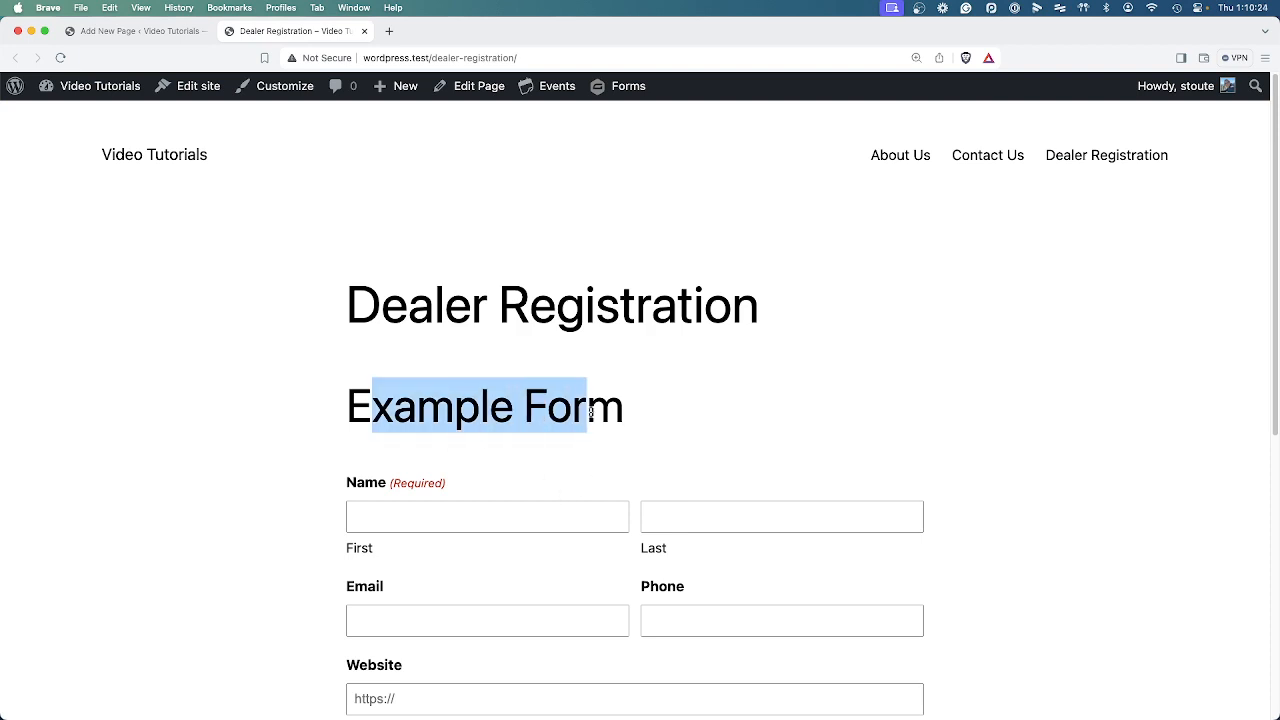
scroll(453, 283, "down", 3)
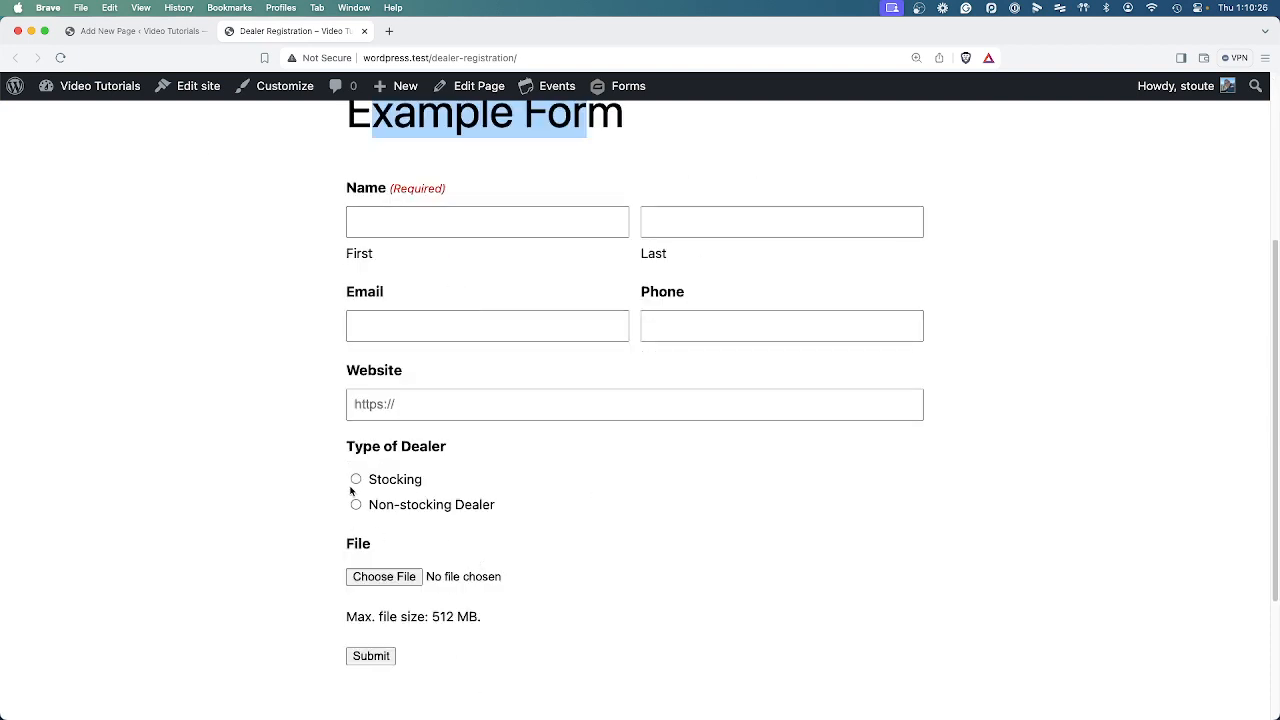
scroll(424, 583, "down", 2)
left_click(355, 362)
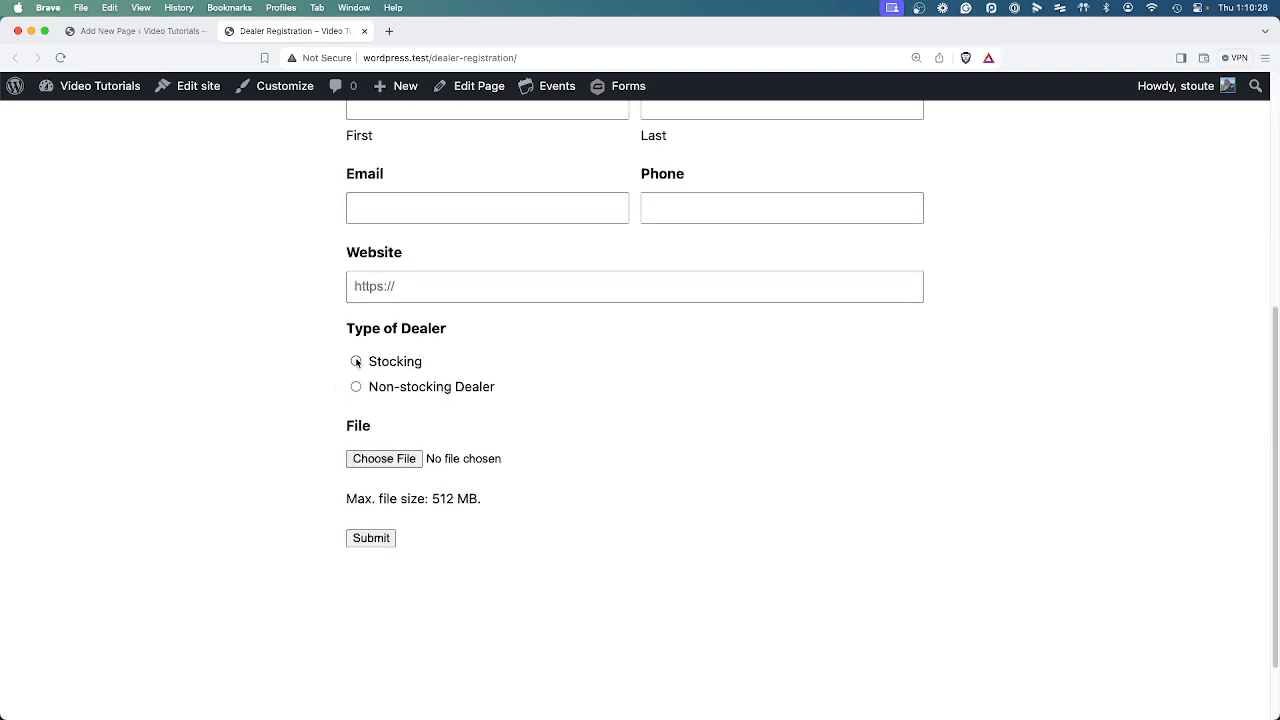
scroll(399, 558, "down", 2)
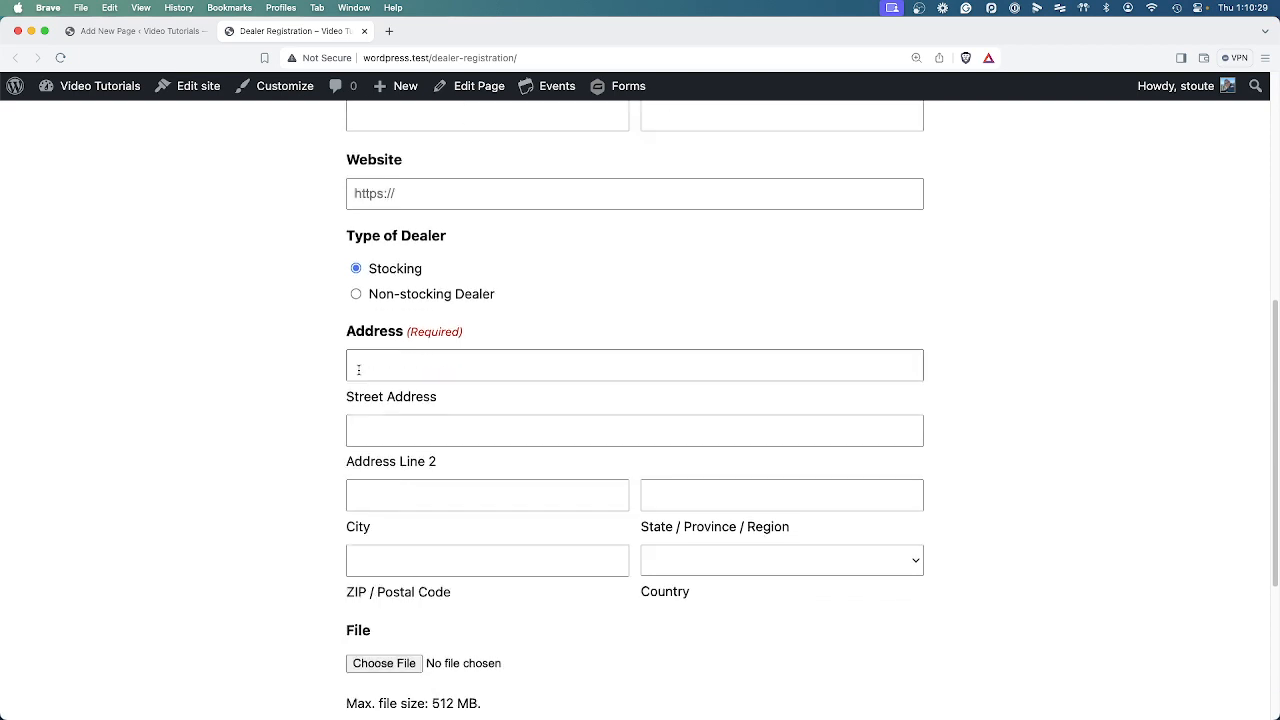
left_click(370, 299)
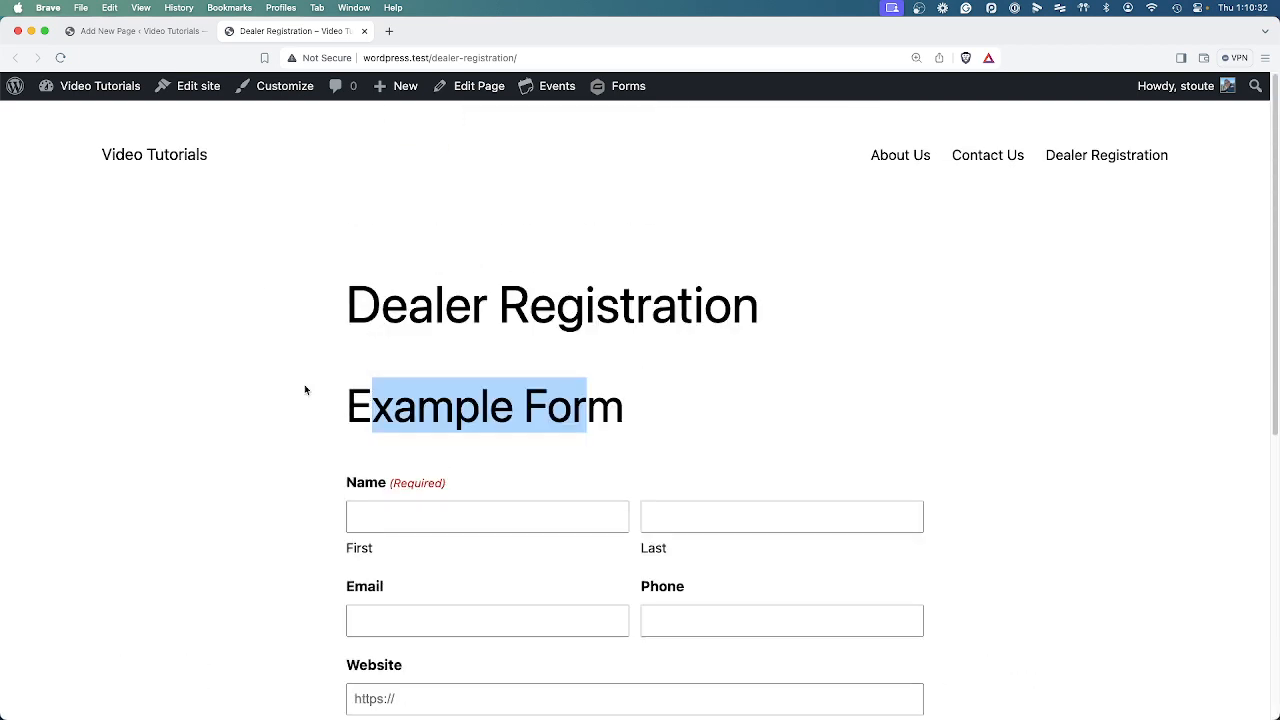
Step: Compare the shortcode's title attribute with the live page headings, including those on the Contact Us page, and return to Dealer Registration
left_click(157, 37)
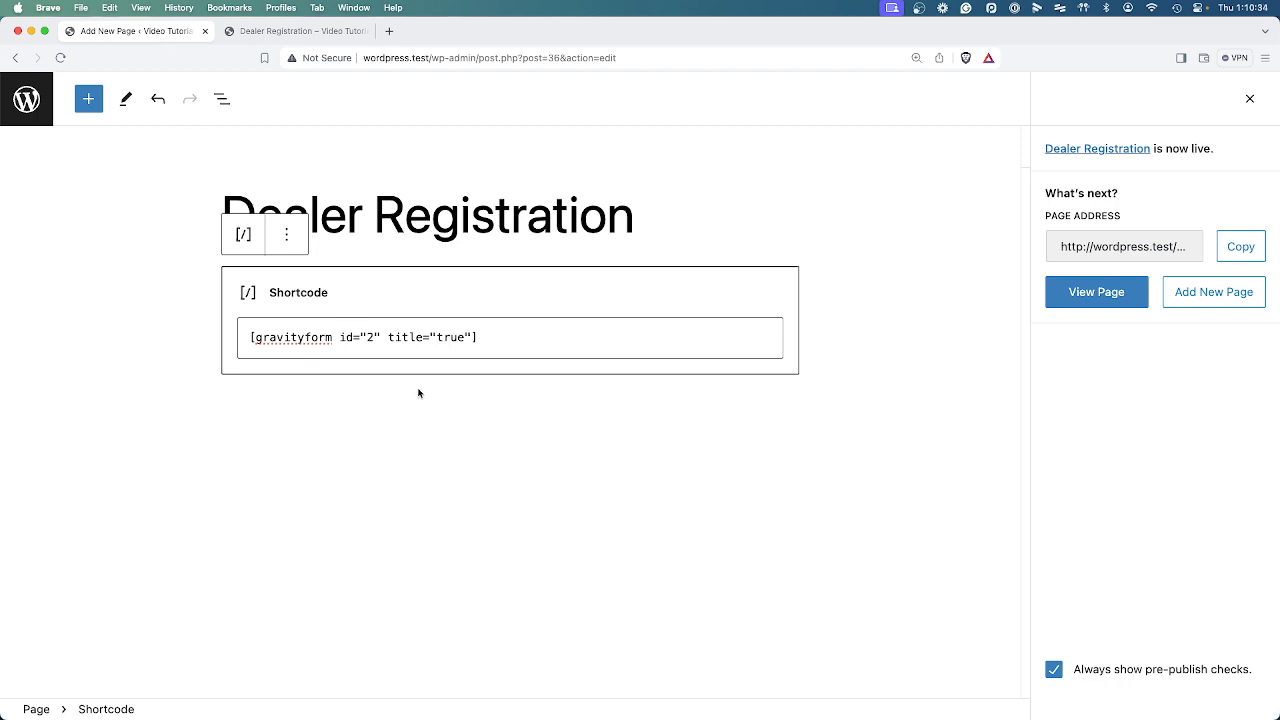
double_click(466, 335)
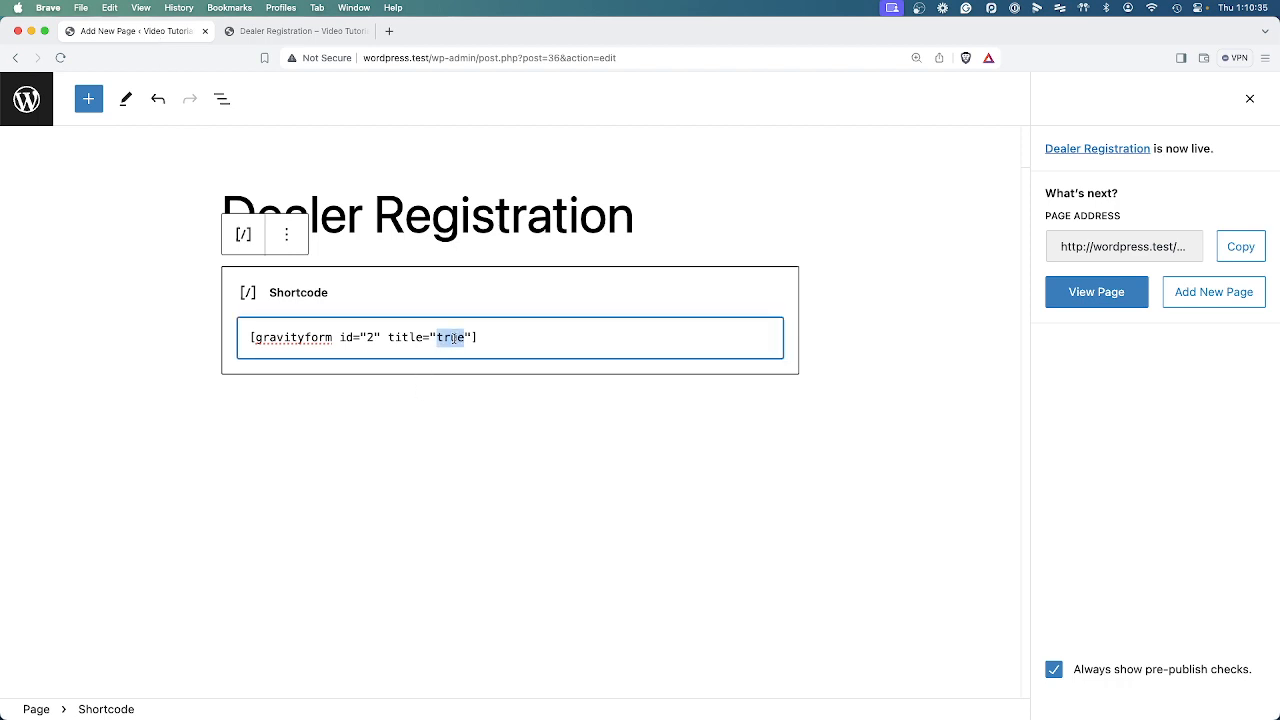
left_click(300, 31)
left_click_drag(410, 315, 704, 300)
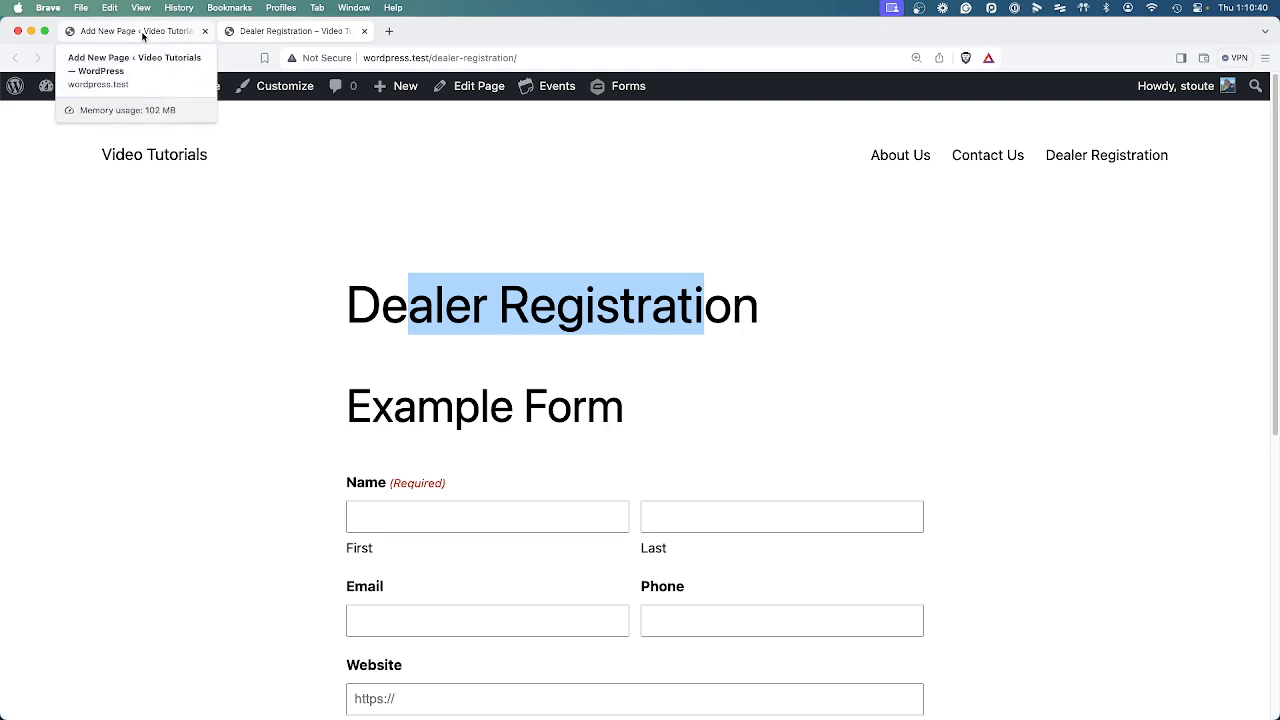
left_click(994, 164)
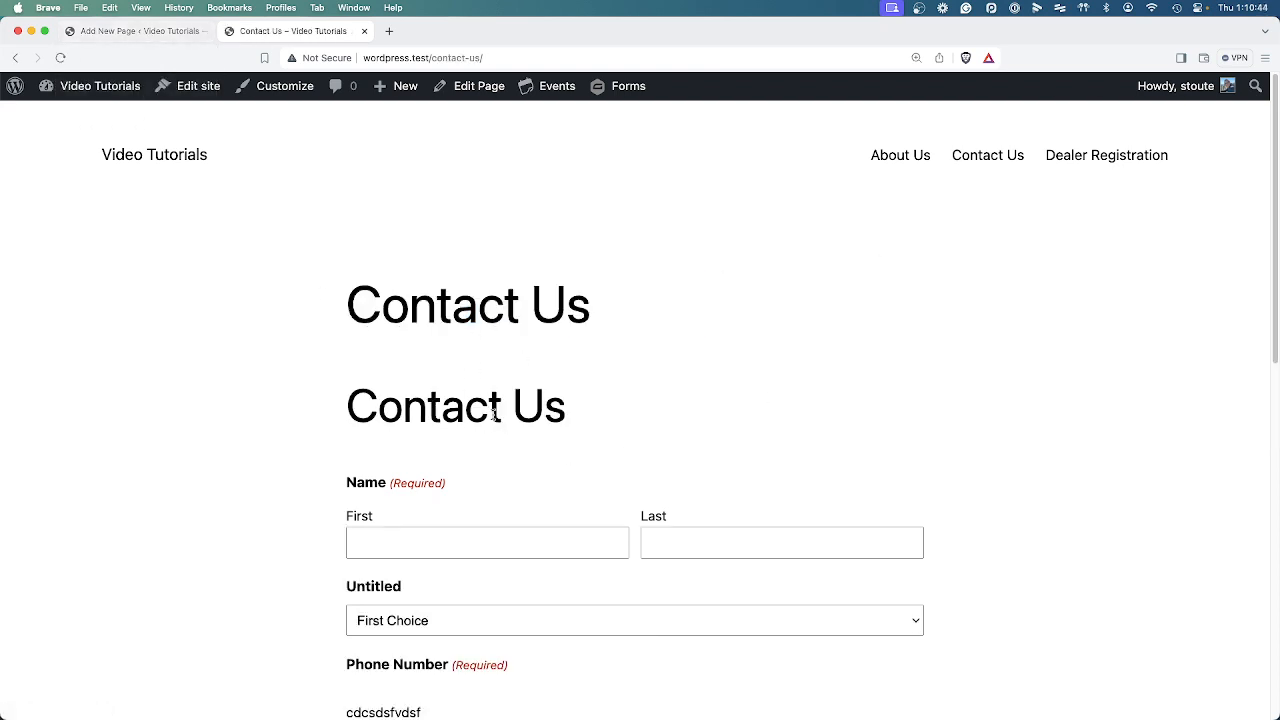
left_click(1096, 158)
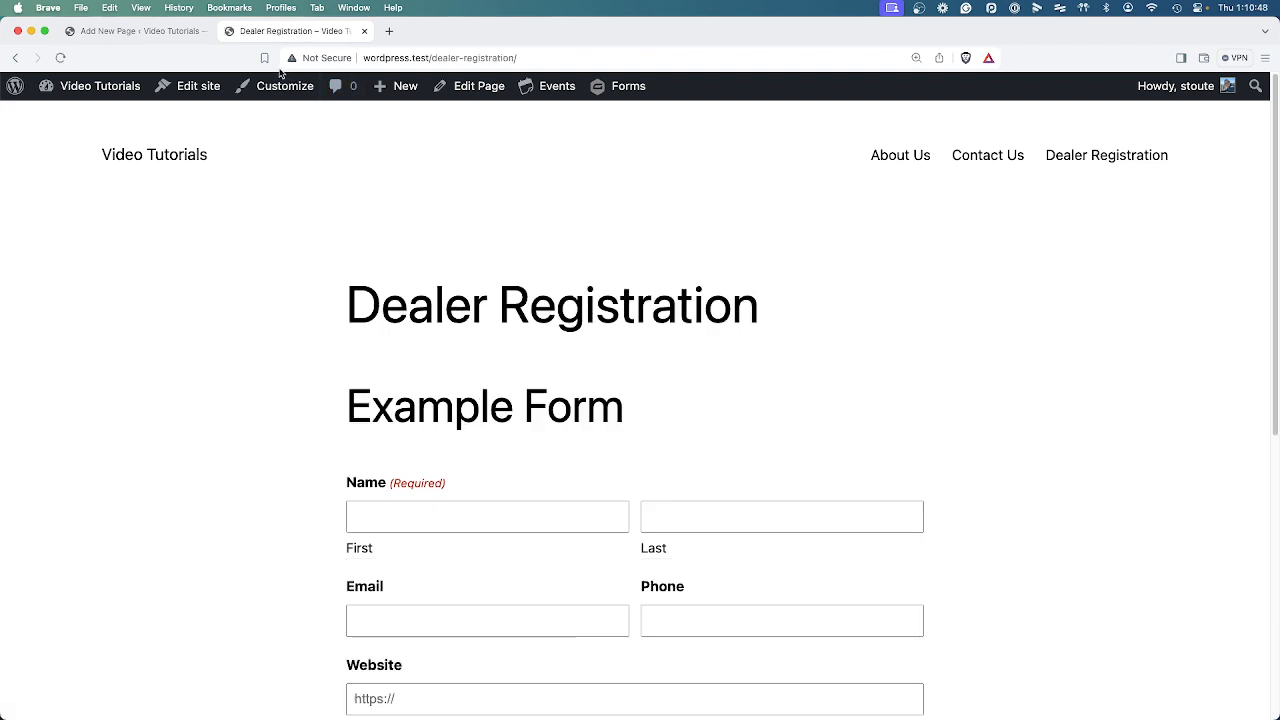
Step: Set the shortcode's title attribute to "false" in the page editor and update the page
left_click(140, 31)
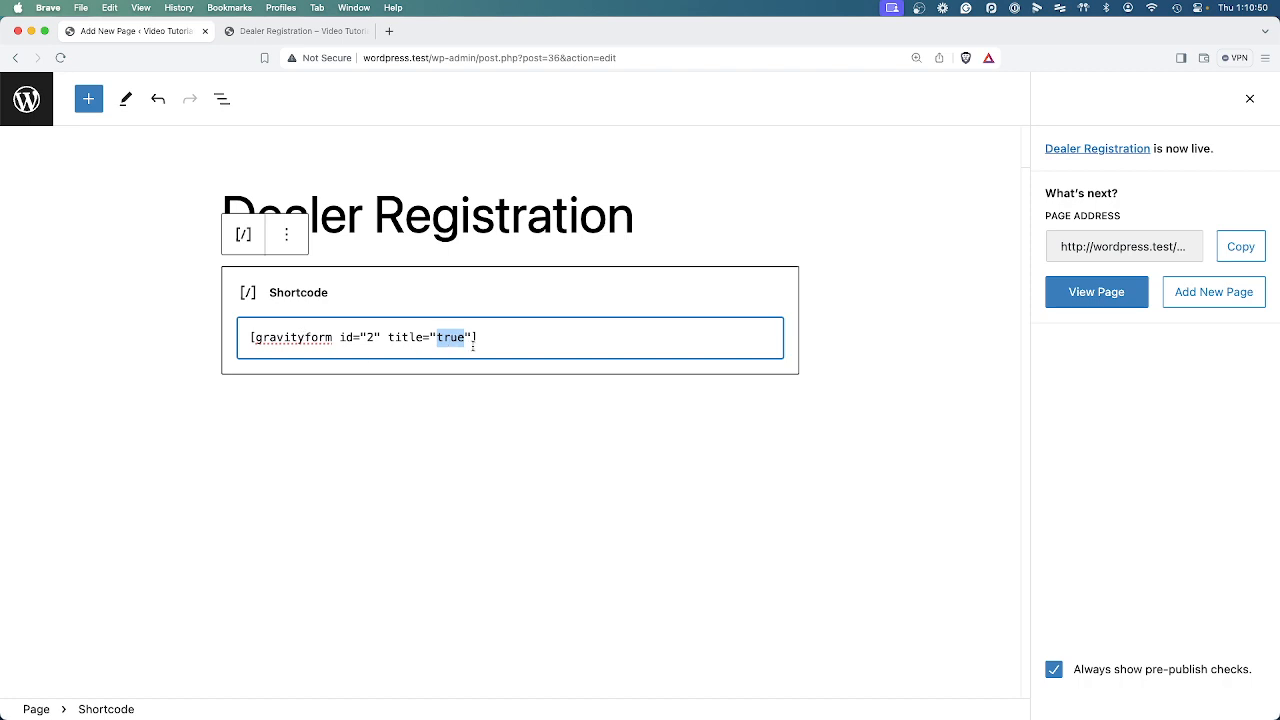
type("false")
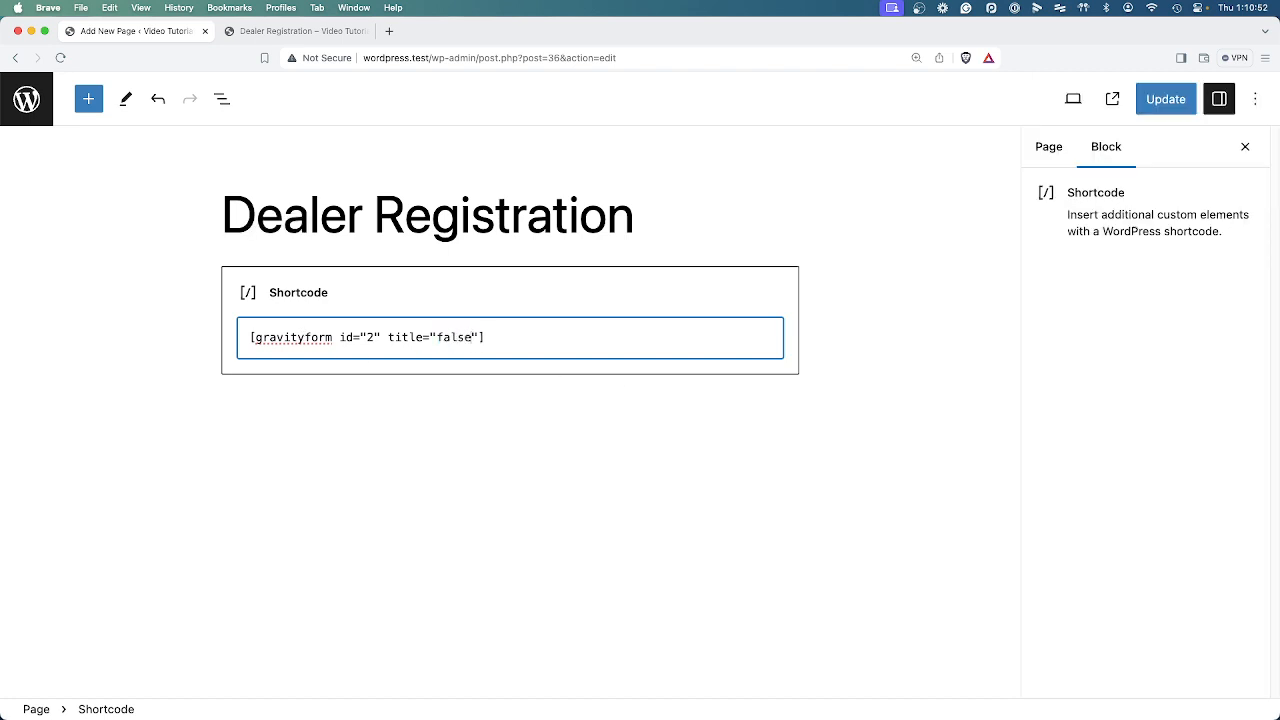
left_click(1162, 100)
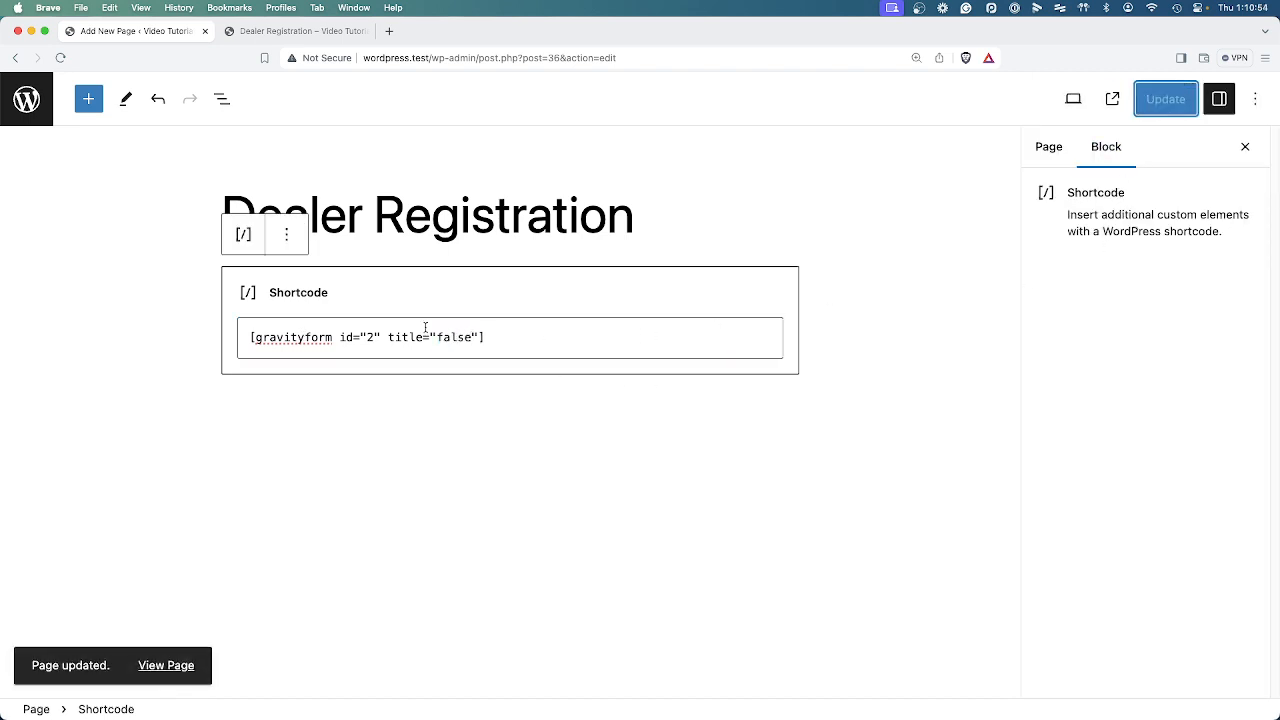
Step: Reload the live Dealer Registration page to check whether the form title is displayed
left_click(260, 36)
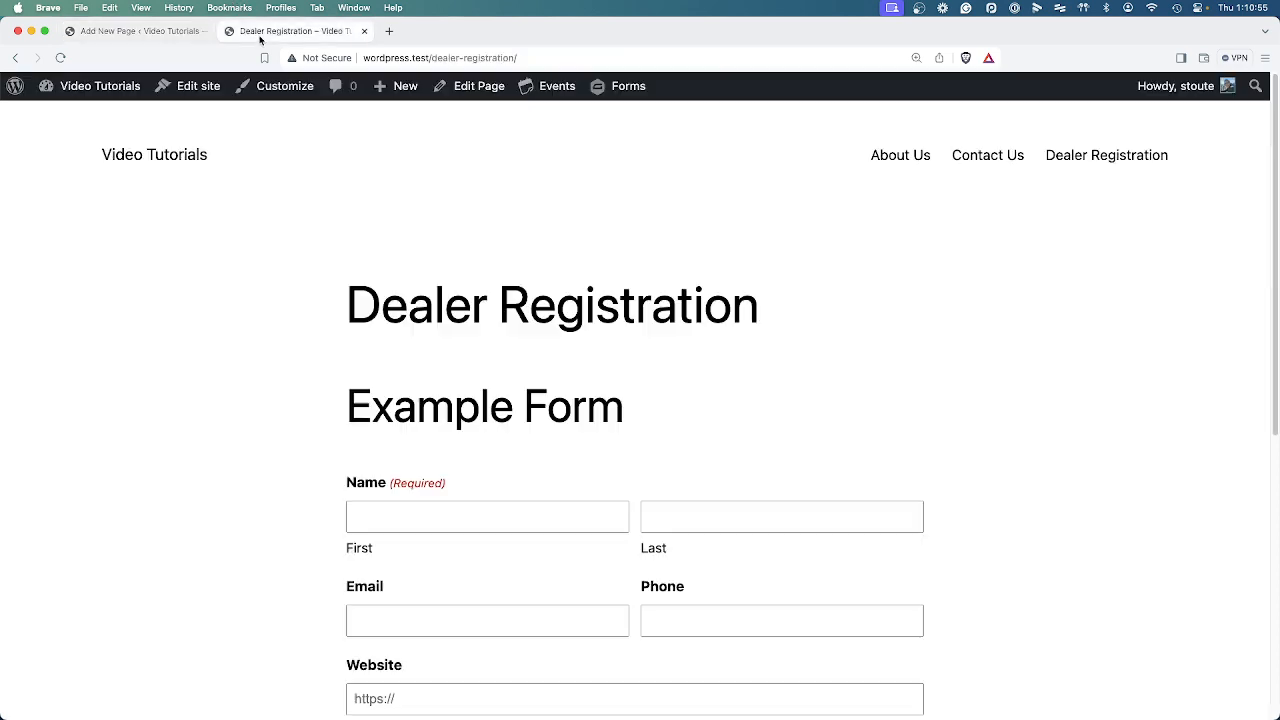
right_click(788, 305)
left_click(1151, 458)
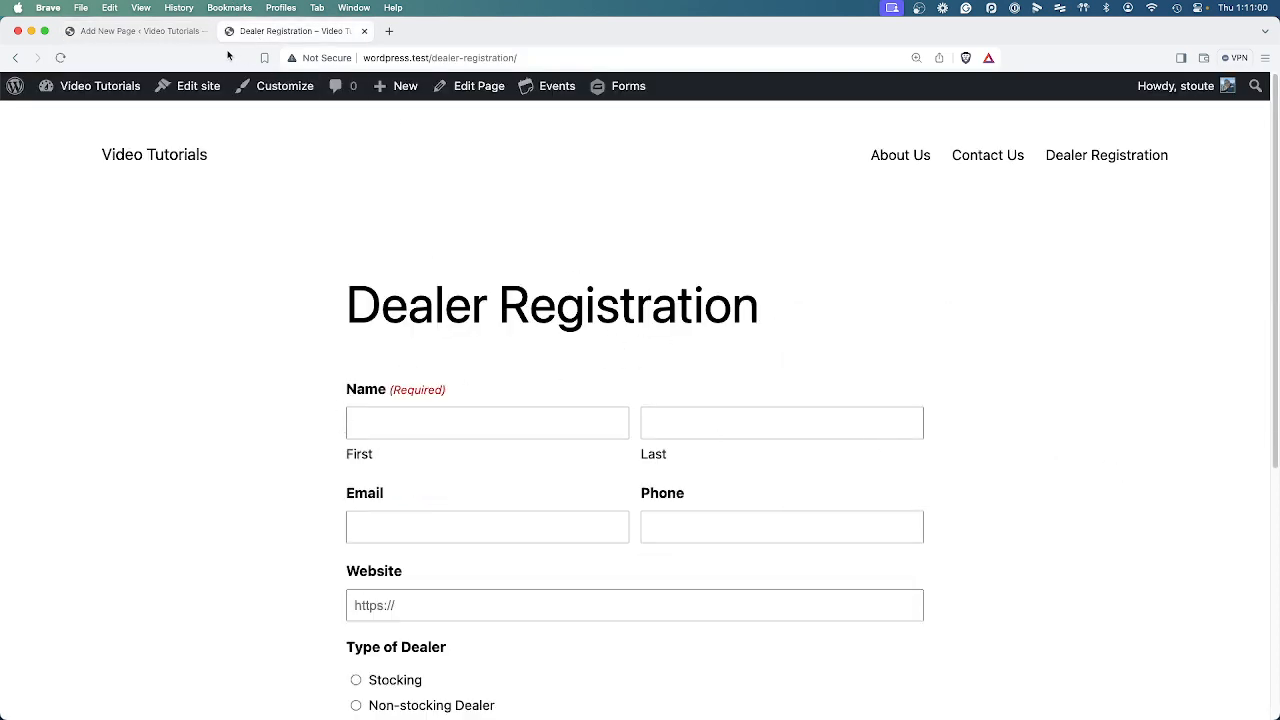
Step: Add the attribute description="true" after the title attribute in the page's shortcode
key("super+1")
left_click(477, 345)
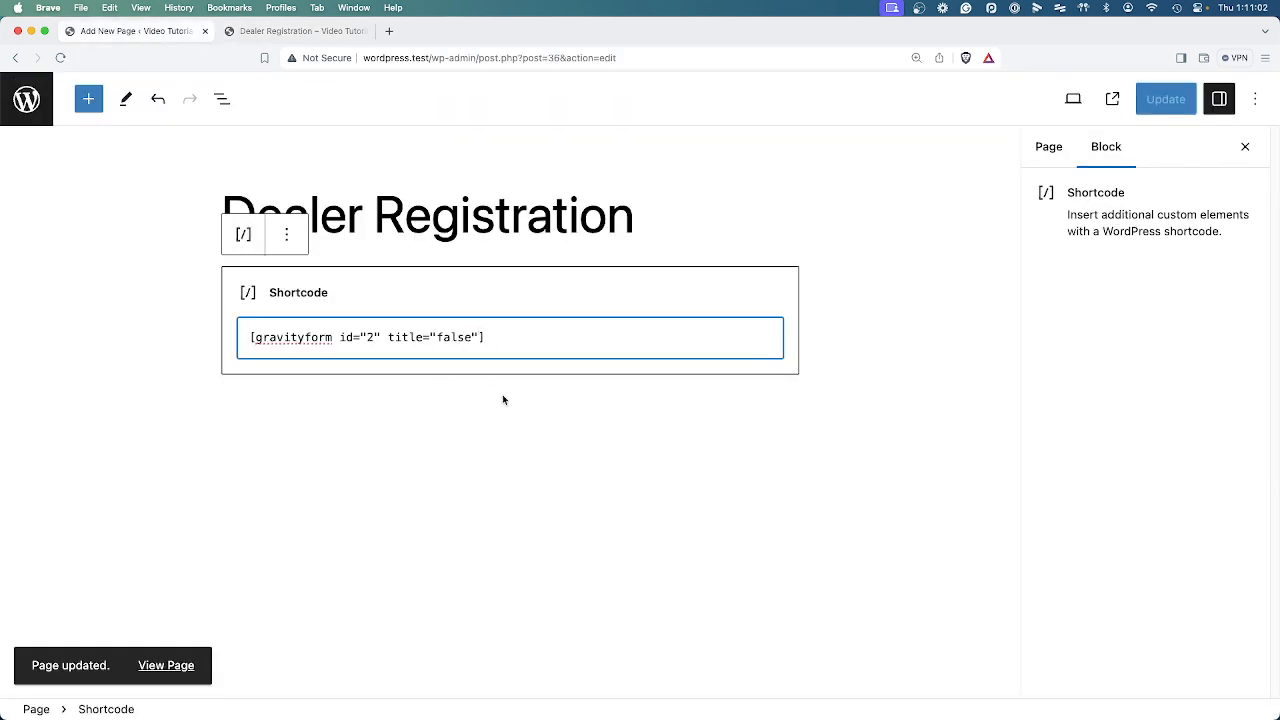
type("de")
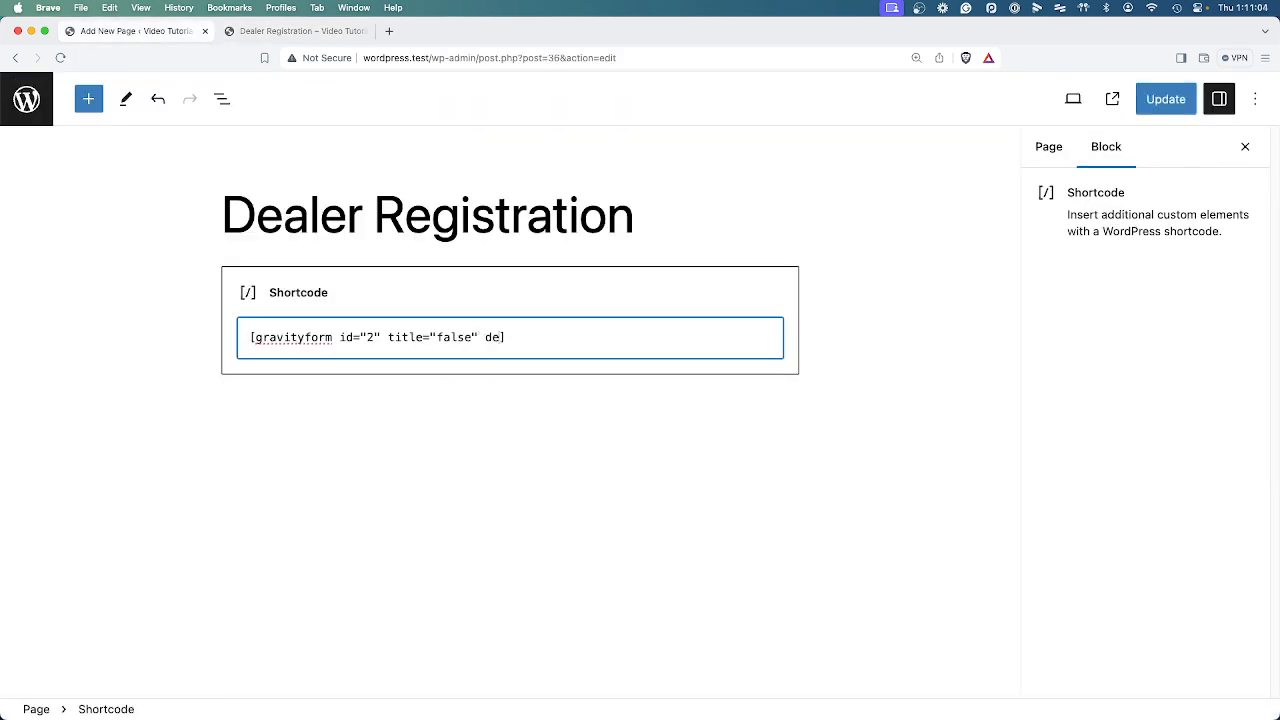
type("scription-=")
key("BackSpace")
key("BackSpace")
type("=\"true\"")
Step: Set the shortcode's description attribute to "false" and update the page
double_click(594, 337)
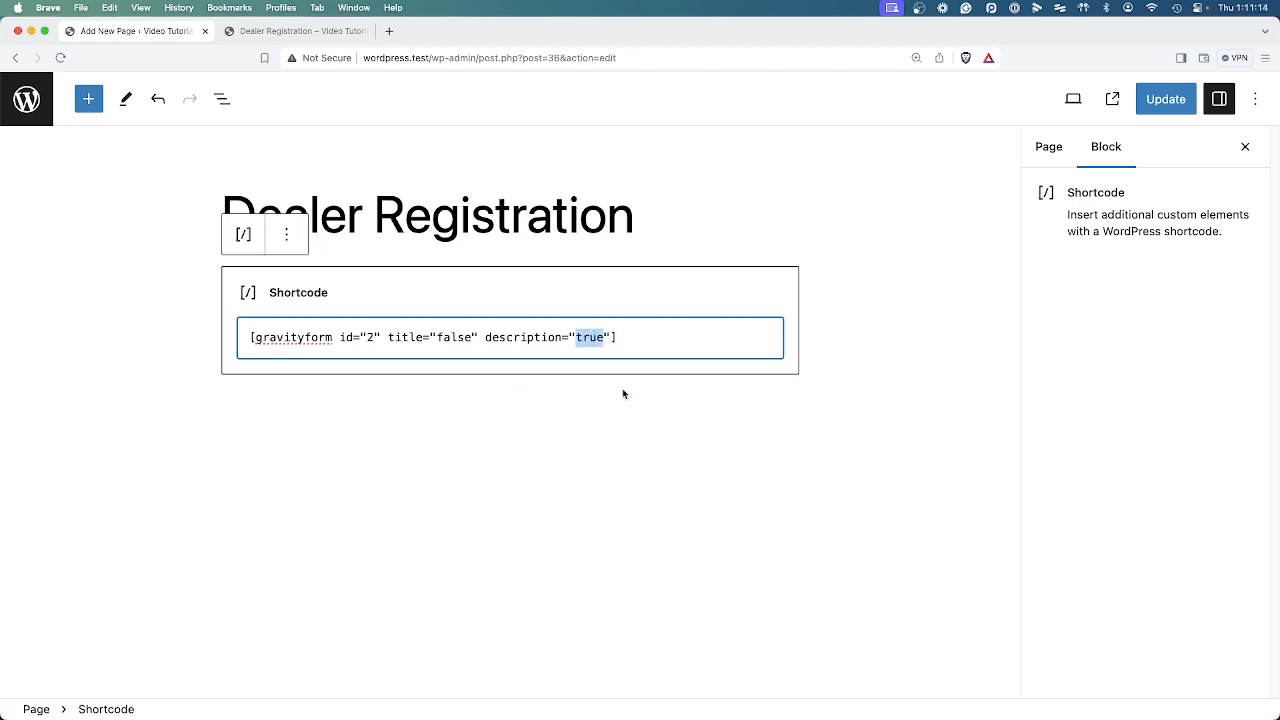
type("false")
left_click(1166, 99)
Step: Compare the live Dealer Registration page with the updated shortcode in the page editor
left_click(262, 31)
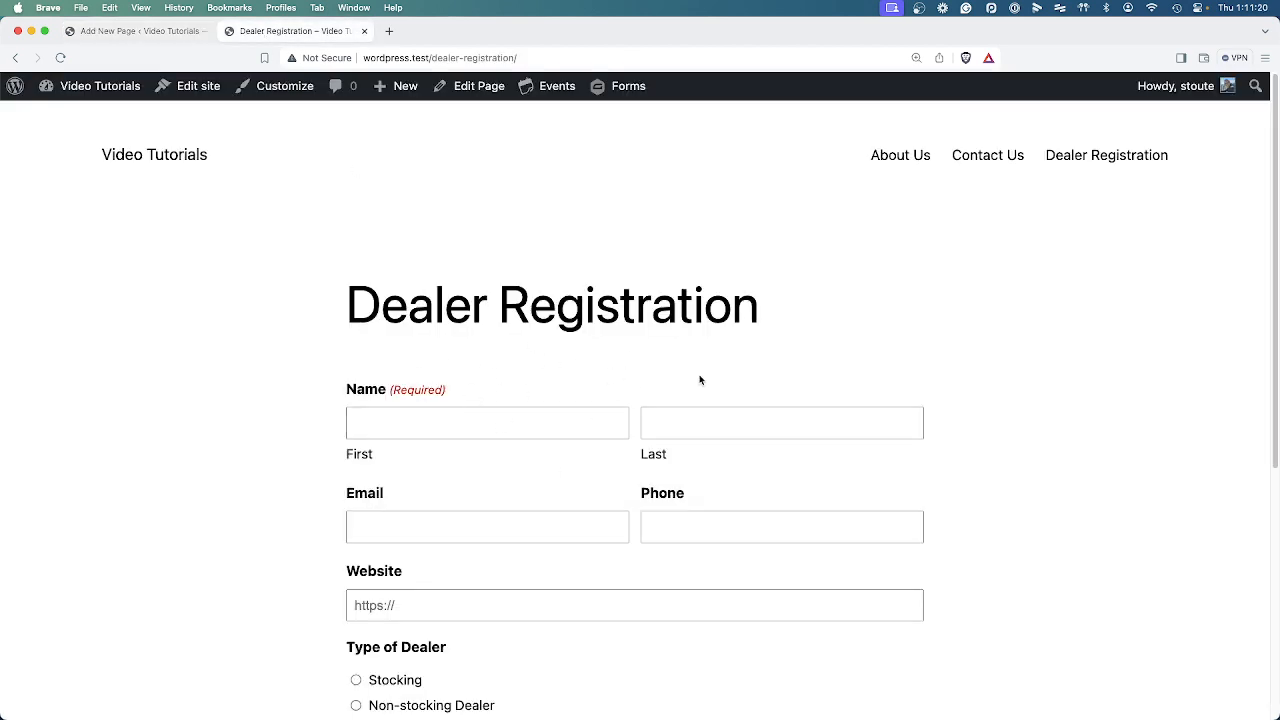
left_click(123, 33)
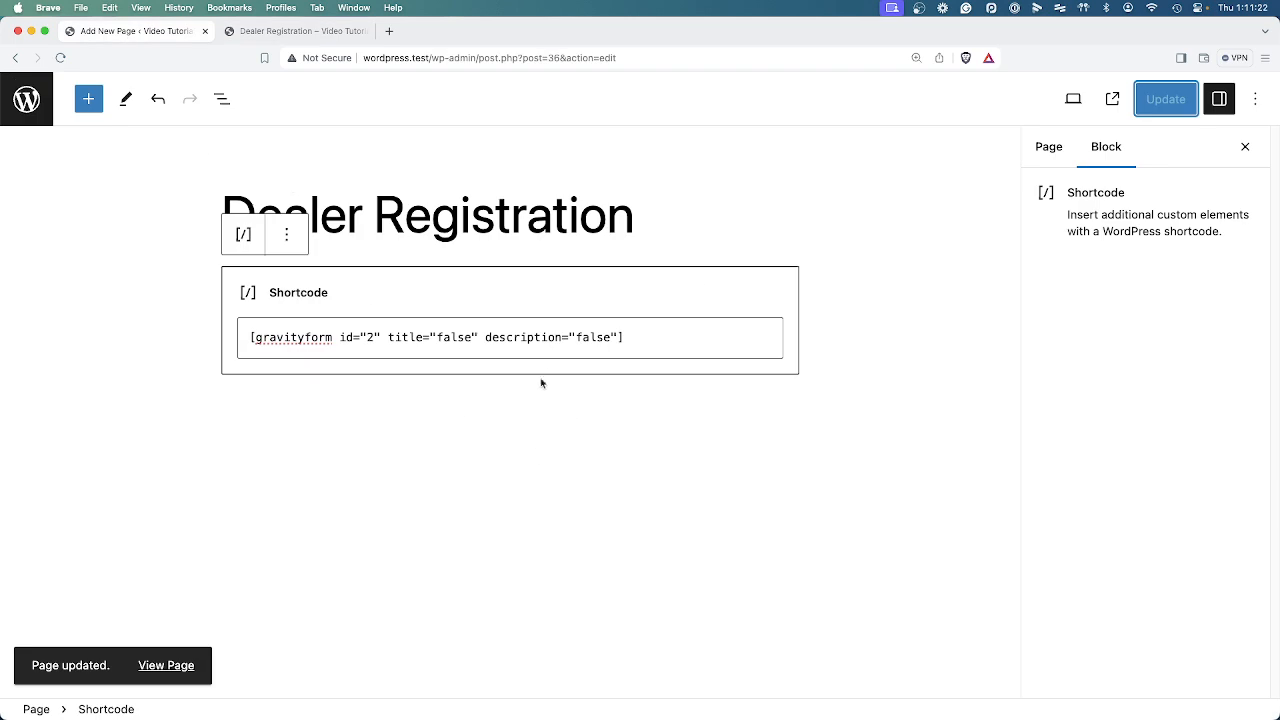
left_click(278, 40)
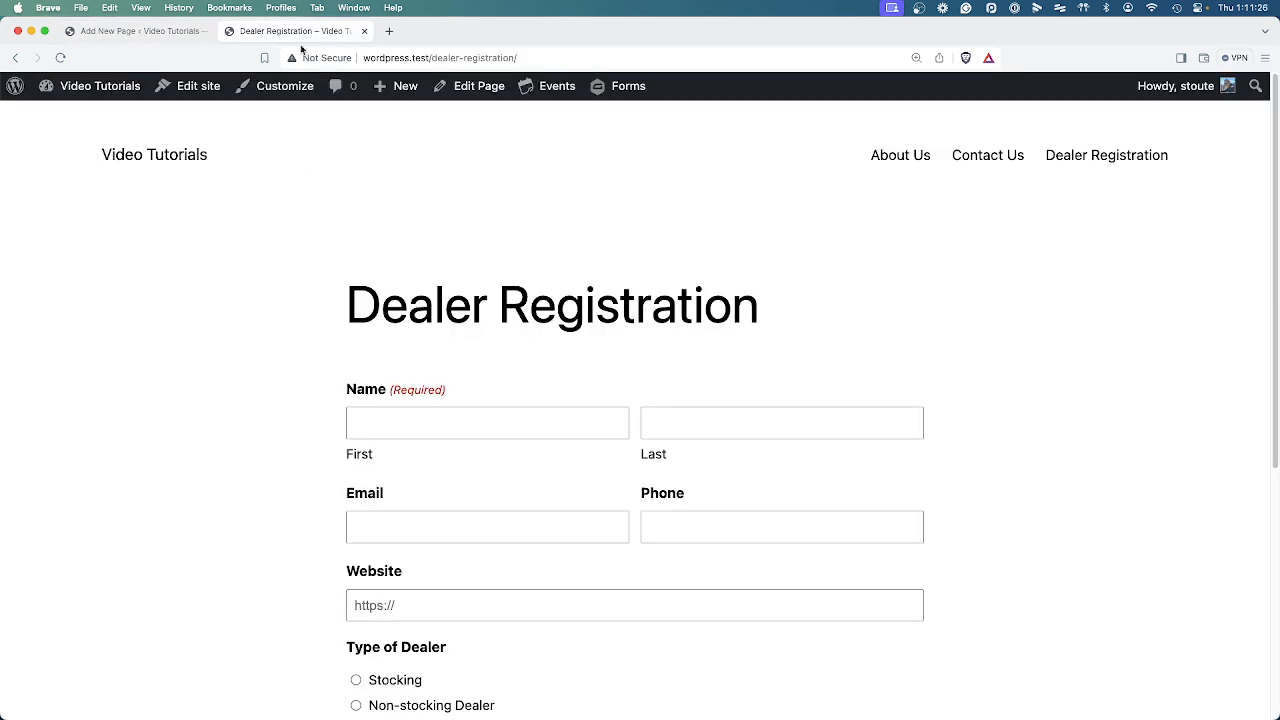
Step: Reopen the live Dealer Registration page from the site home and test the Address field's condition with the Stocking and Non-stocking Dealer options
left_click(128, 152)
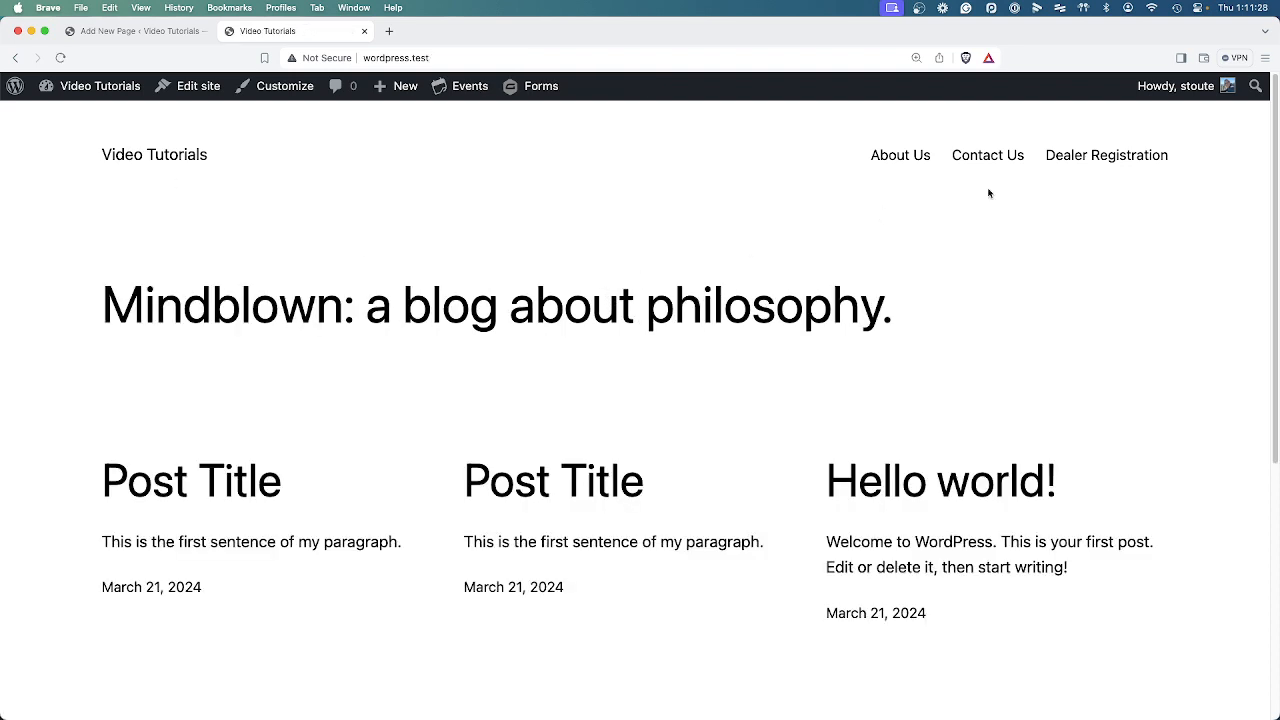
left_click(1066, 160)
scroll(506, 509, "down", 5)
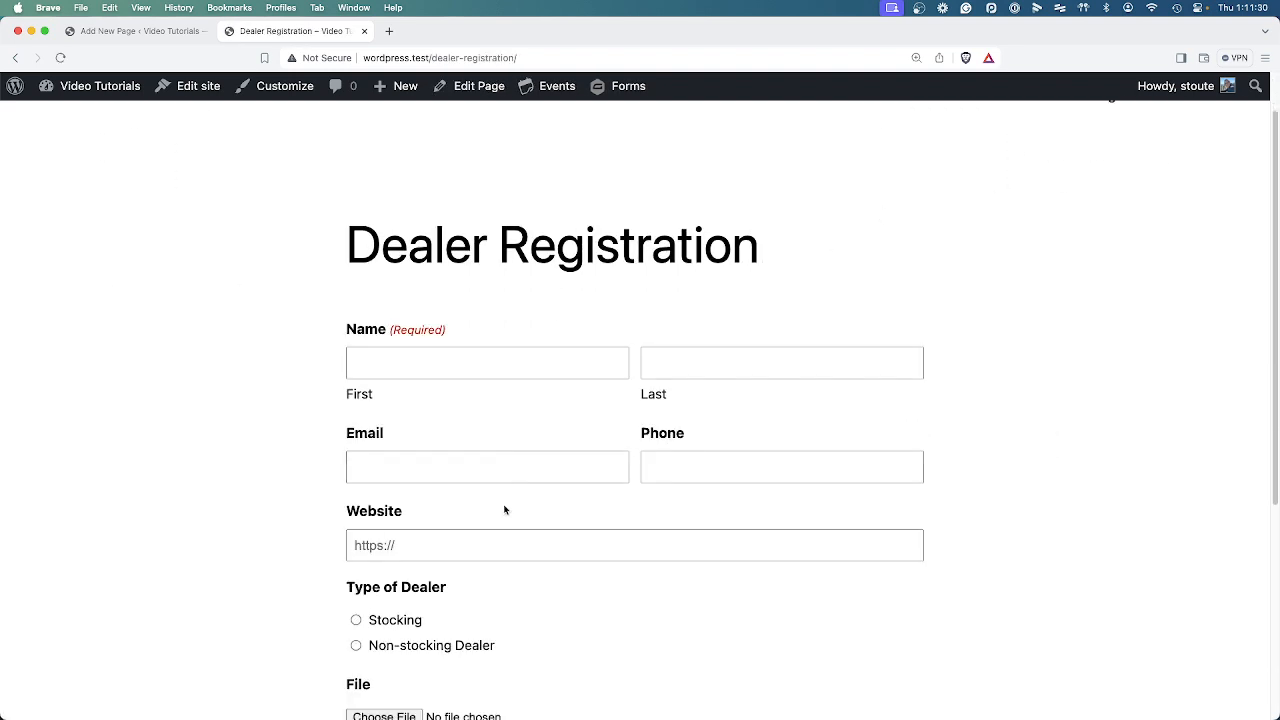
left_click(356, 425)
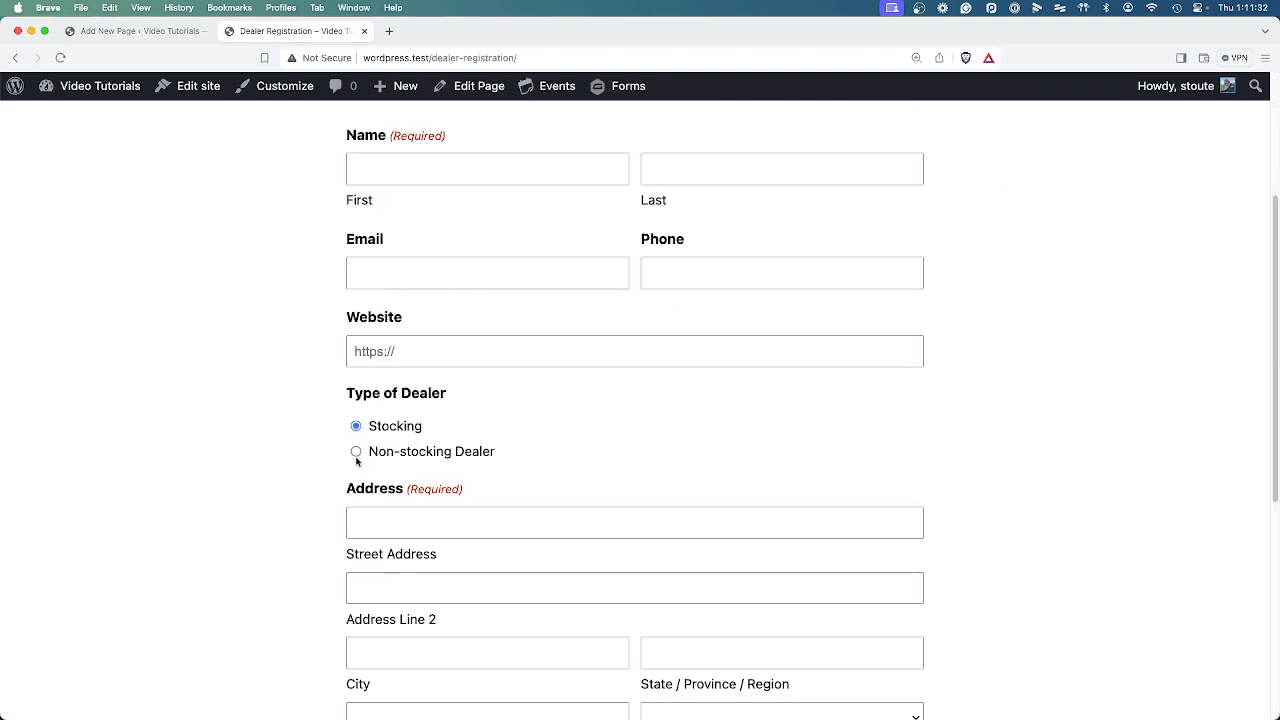
left_click(356, 451)
left_click(357, 427)
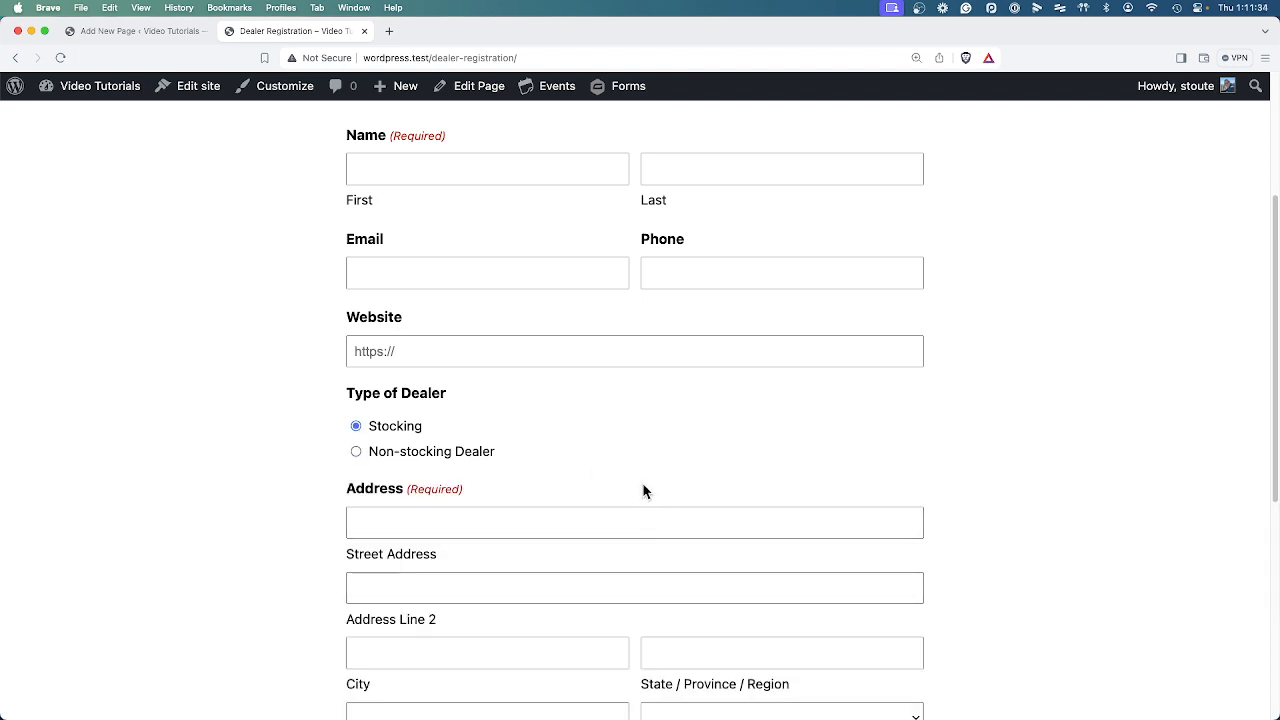
scroll(646, 492, "up", 5)
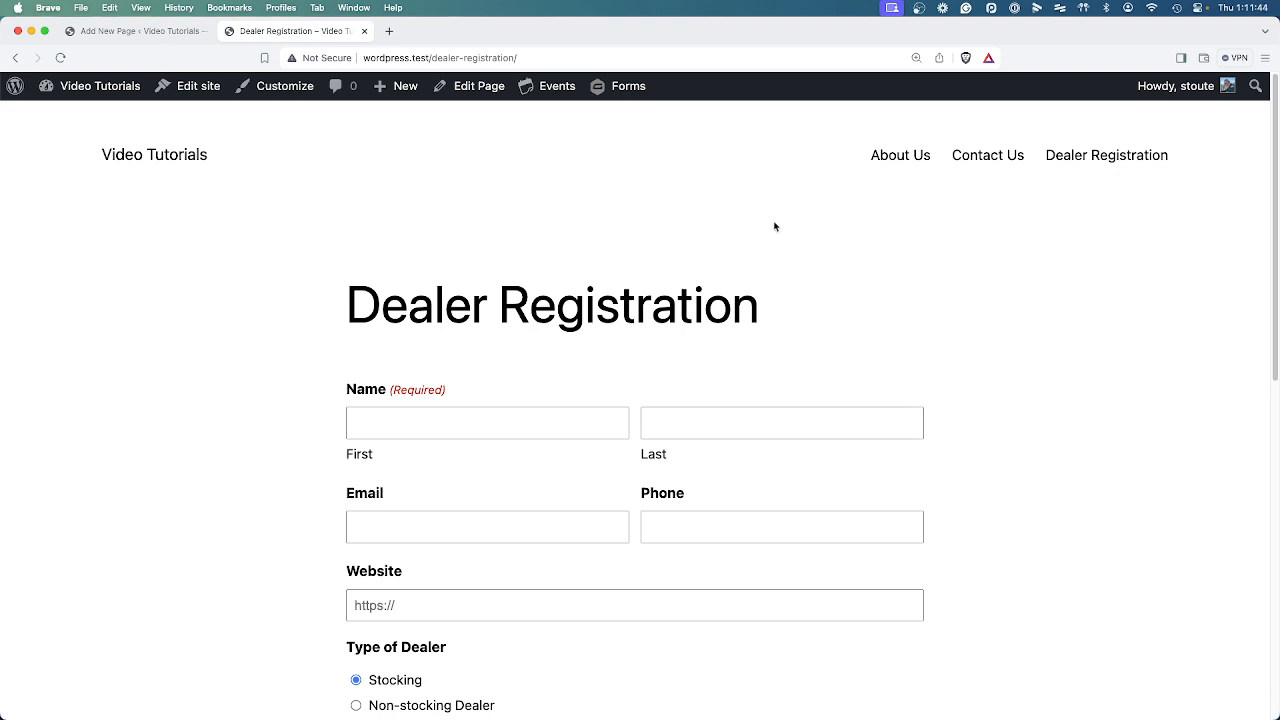
Step: Go to the site's admin dashboard and view the global Gravity Forms settings
mouse_move(100, 86)
left_click(80, 115)
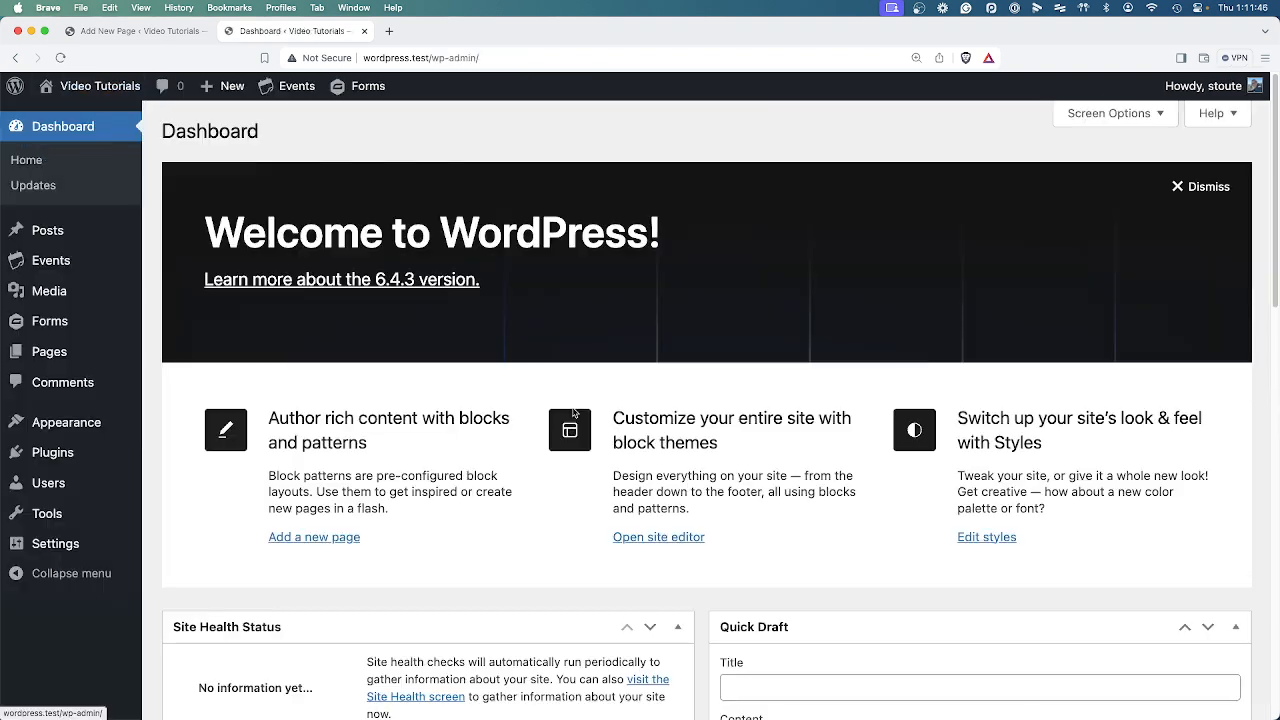
mouse_move(120, 321)
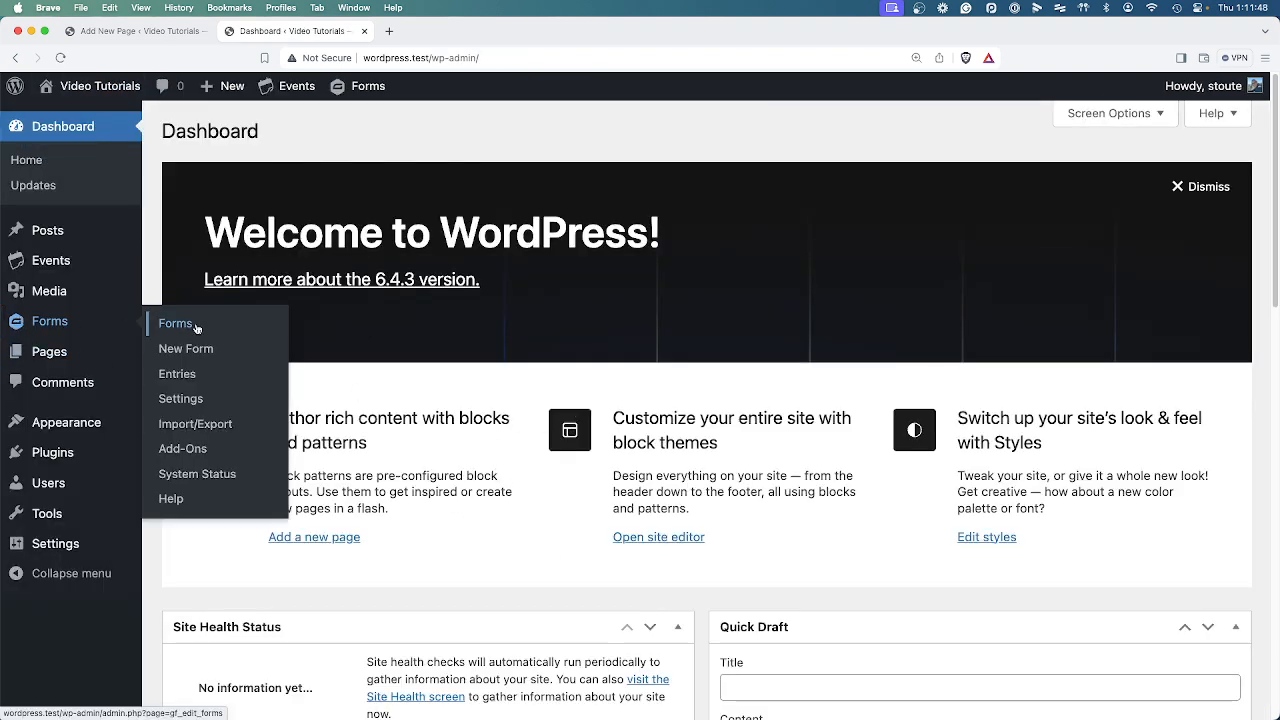
left_click(175, 399)
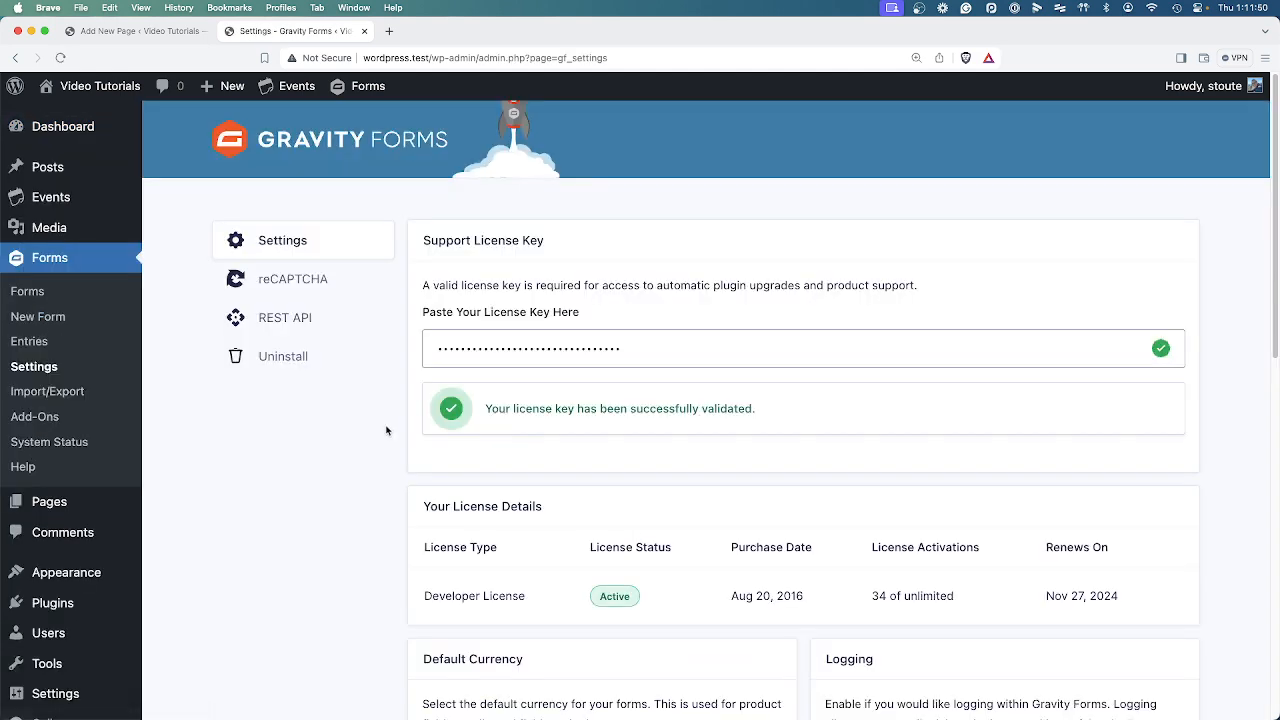
Step: Open the Example Form's confirmation settings and examine the Default Confirmation's message
left_click(35, 292)
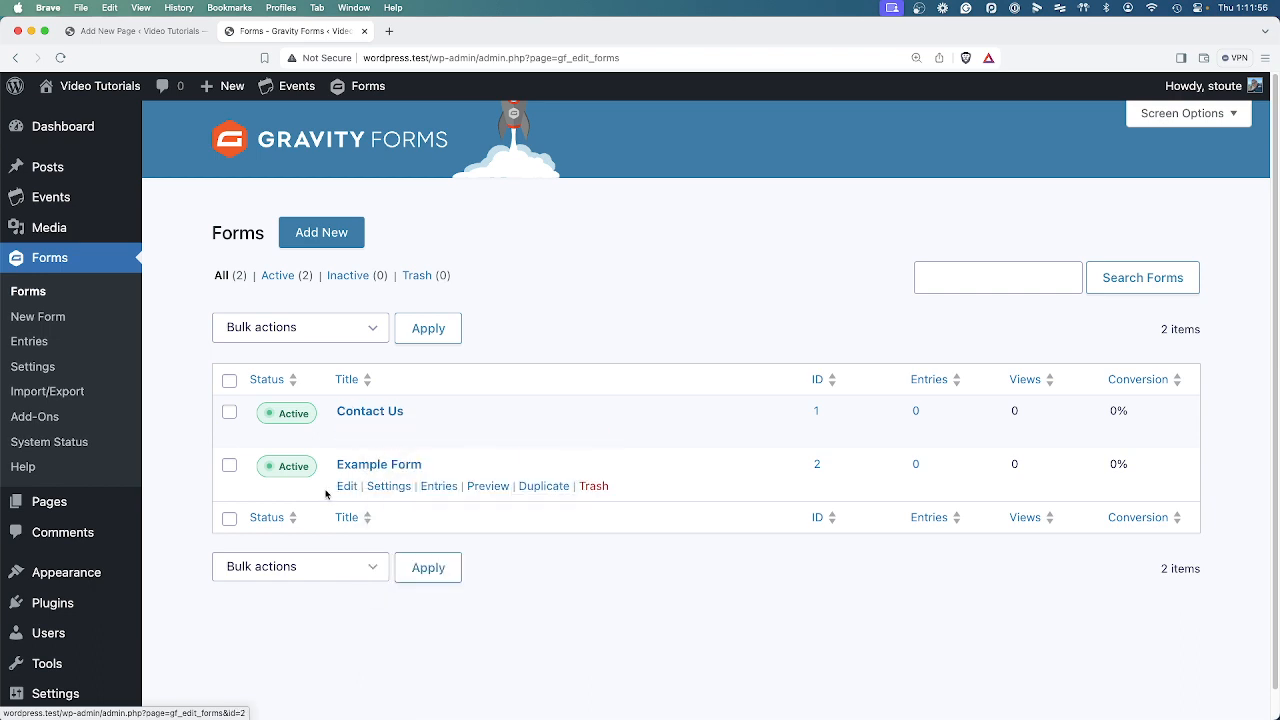
mouse_move(390, 490)
left_click(398, 514)
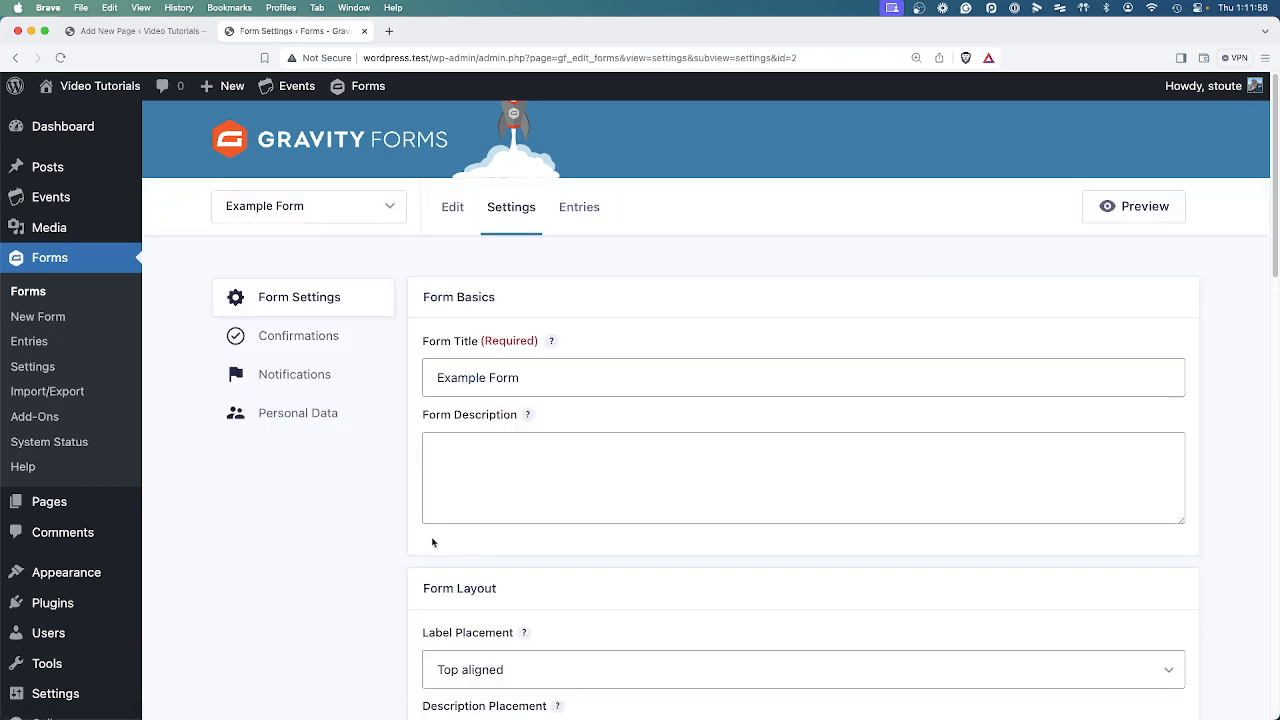
left_click(345, 345)
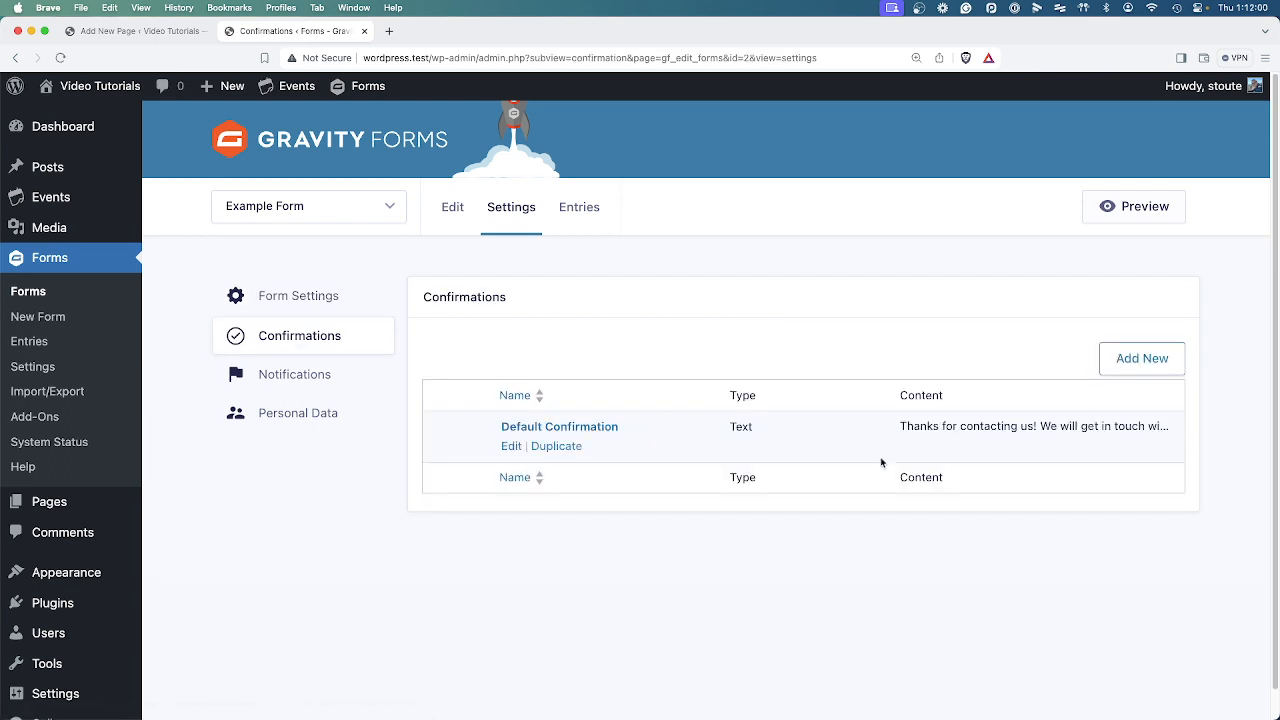
left_click_drag(907, 427, 1172, 428)
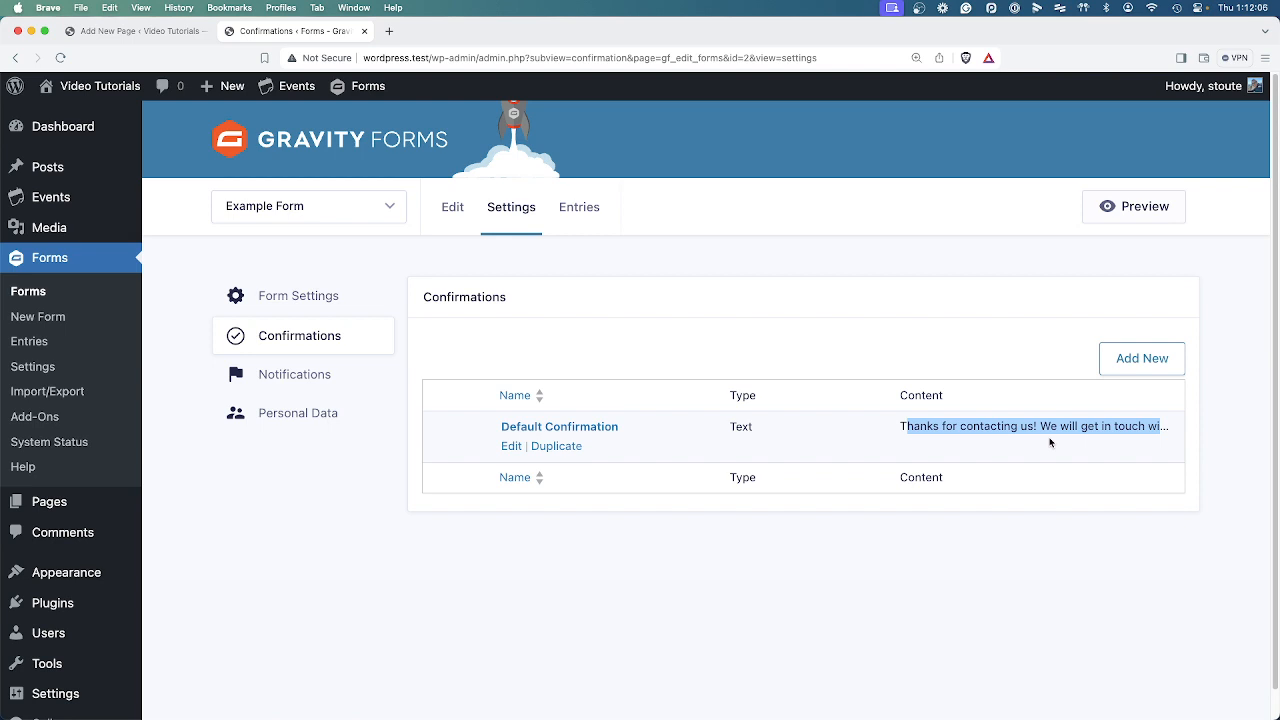
Step: Open the Example Form's Admin Notification for editing and read the help for Send To and From Name
left_click(309, 385)
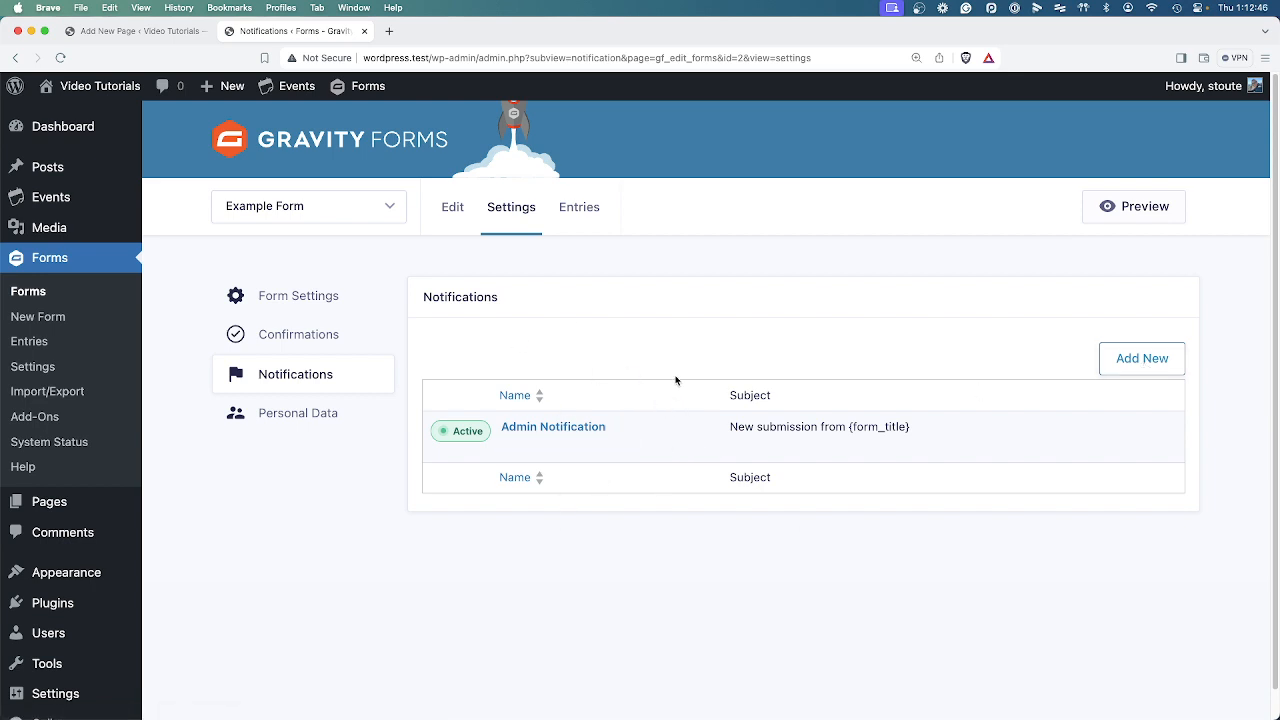
mouse_move(667, 445)
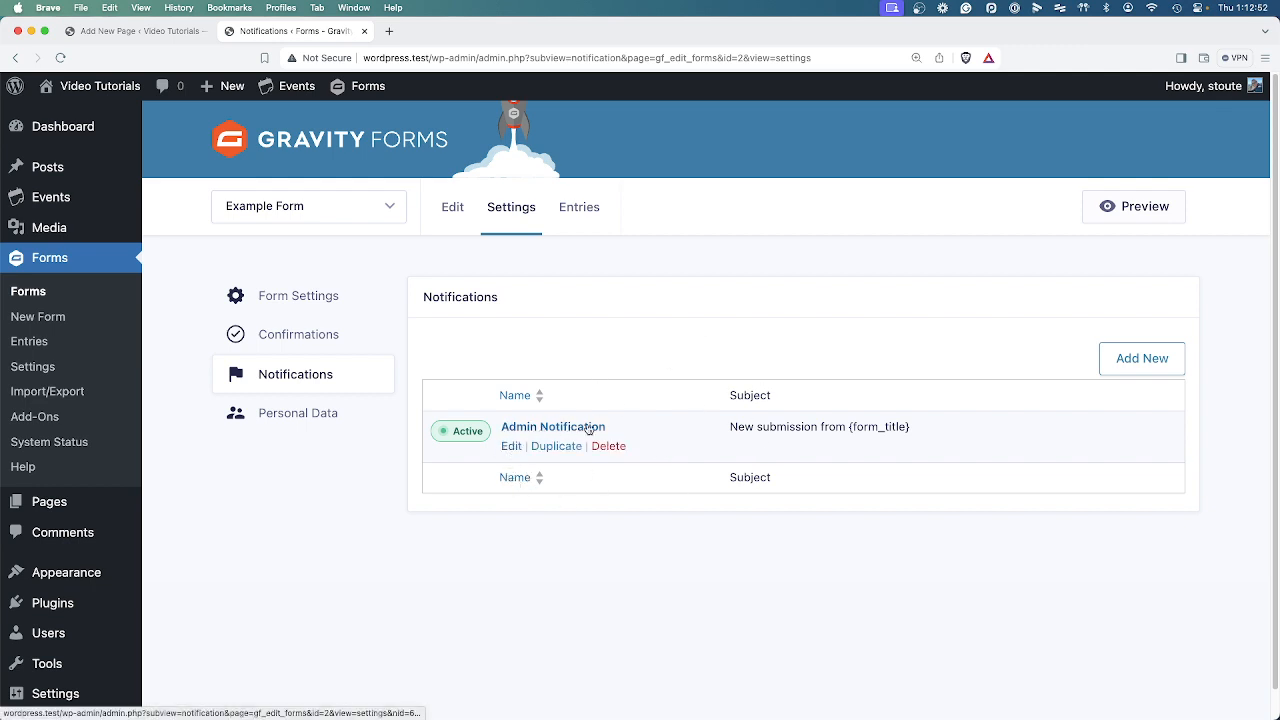
left_click(511, 447)
scroll(640, 560, "down", 3)
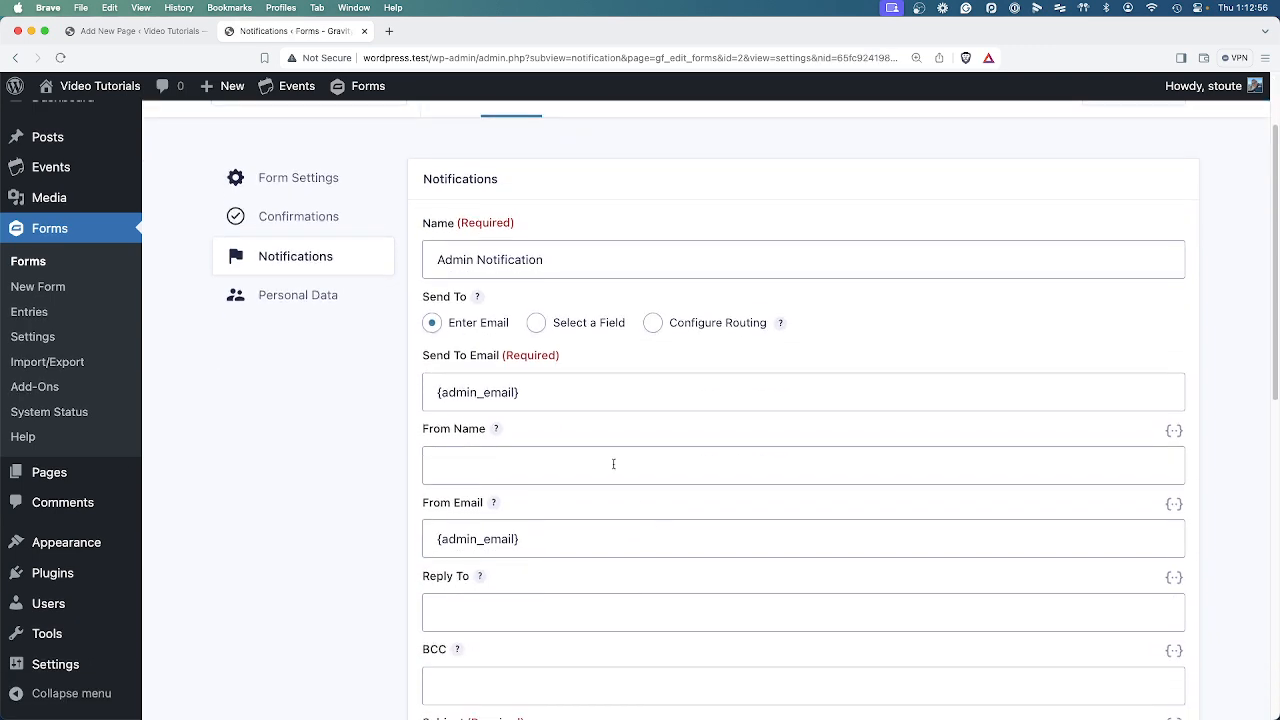
scroll(471, 370, "down", 1)
mouse_move(478, 290)
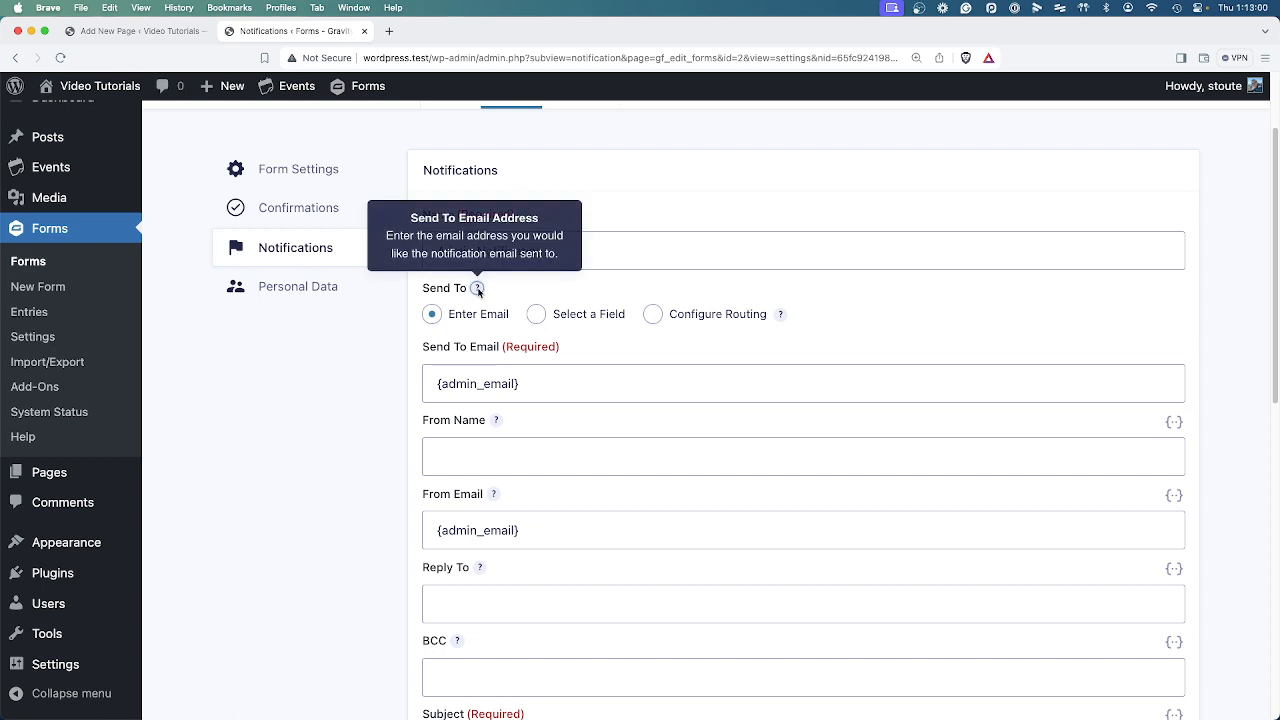
mouse_move(497, 423)
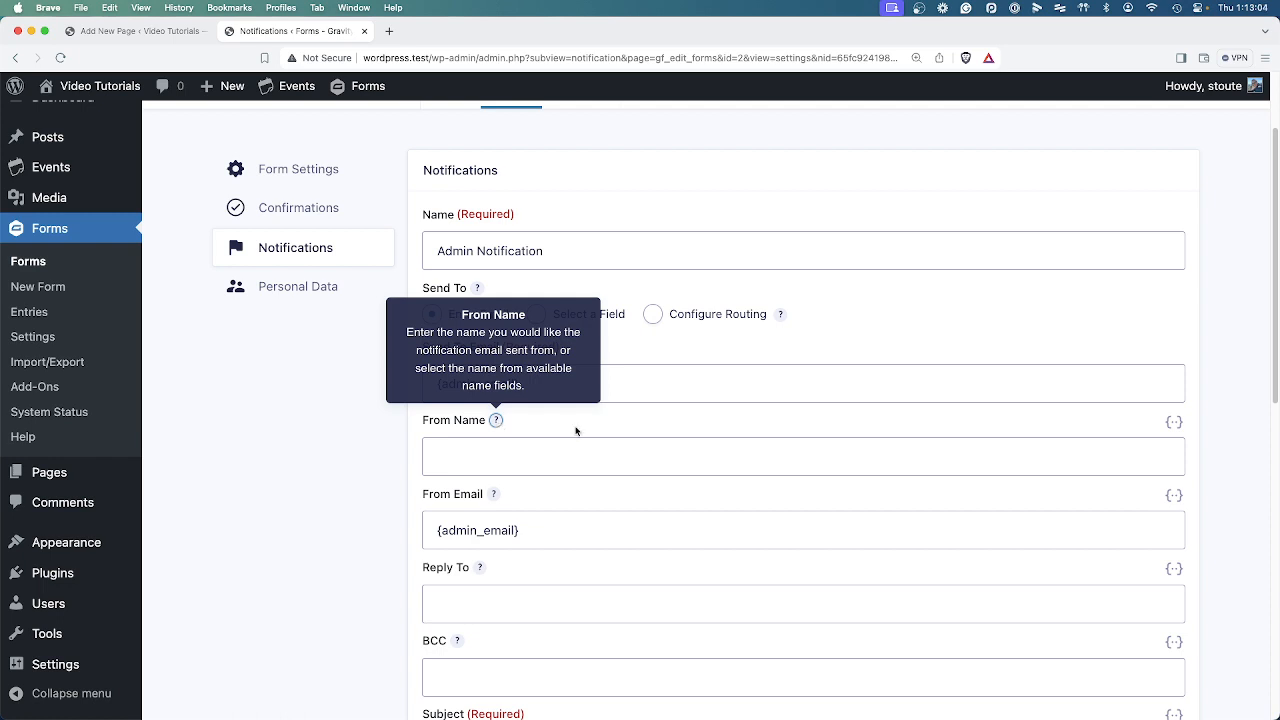
Step: Fill the Admin Notification's From Name with the Name (First) and Name (Last) merge tags, separated by a space
left_click(1175, 423)
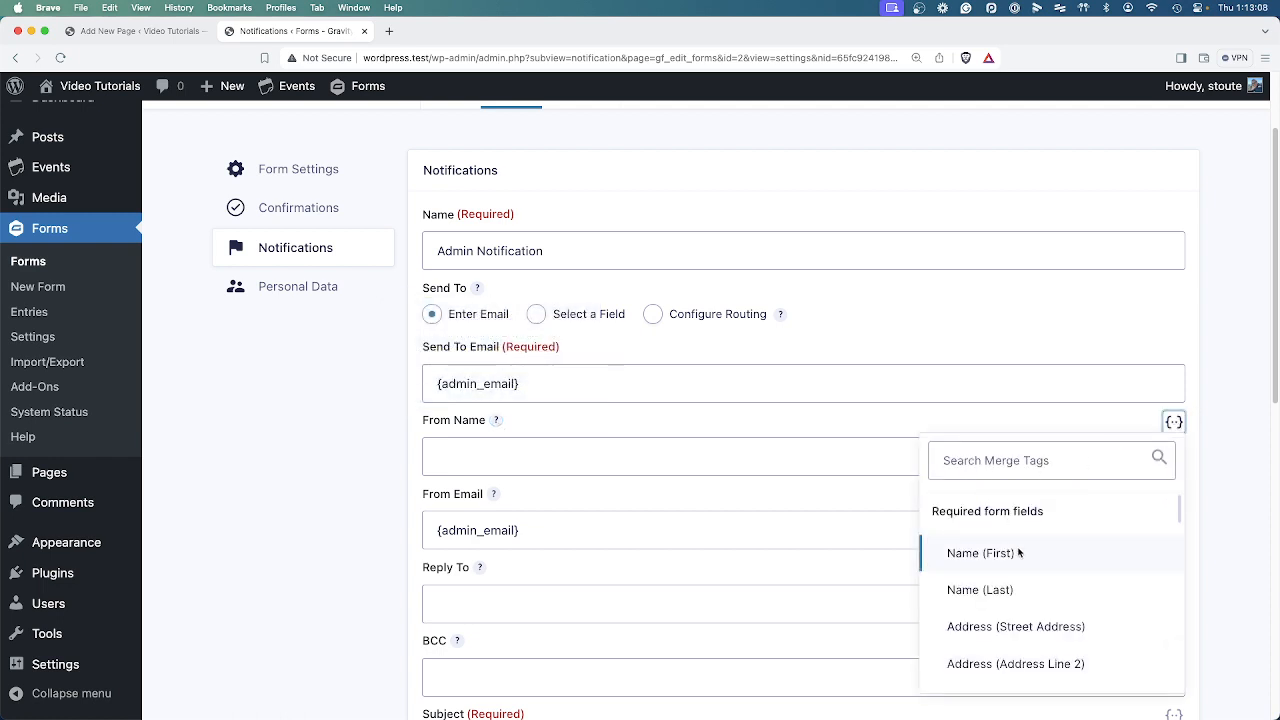
left_click(569, 454)
left_click(1174, 422)
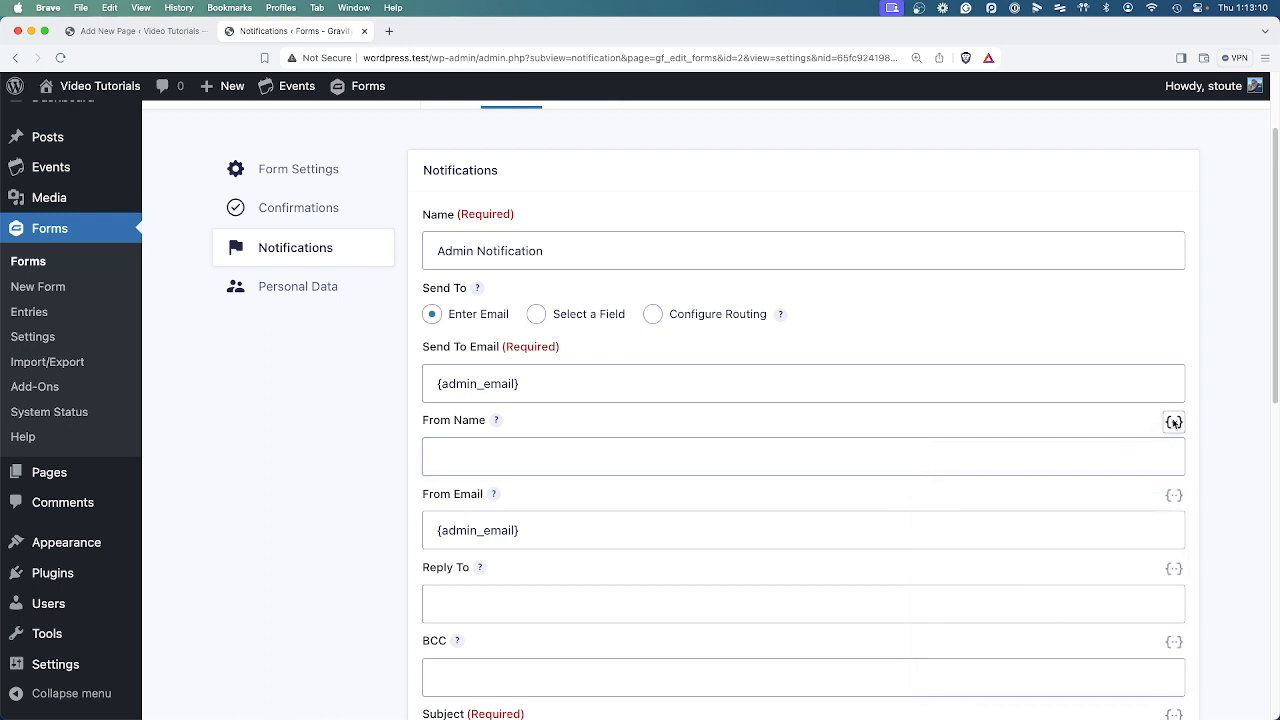
scroll(1075, 570, "down", 5)
scroll(1066, 635, "up", 3)
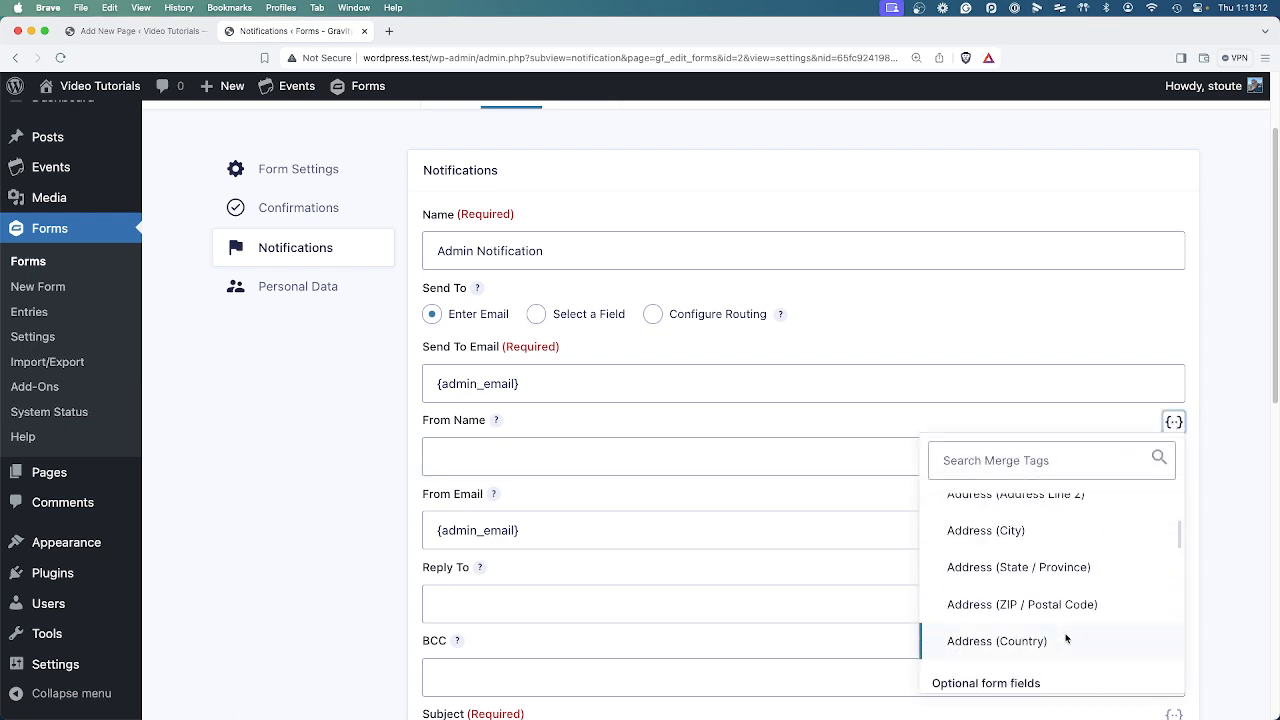
scroll(1006, 531, "up", 3)
left_click(1009, 526)
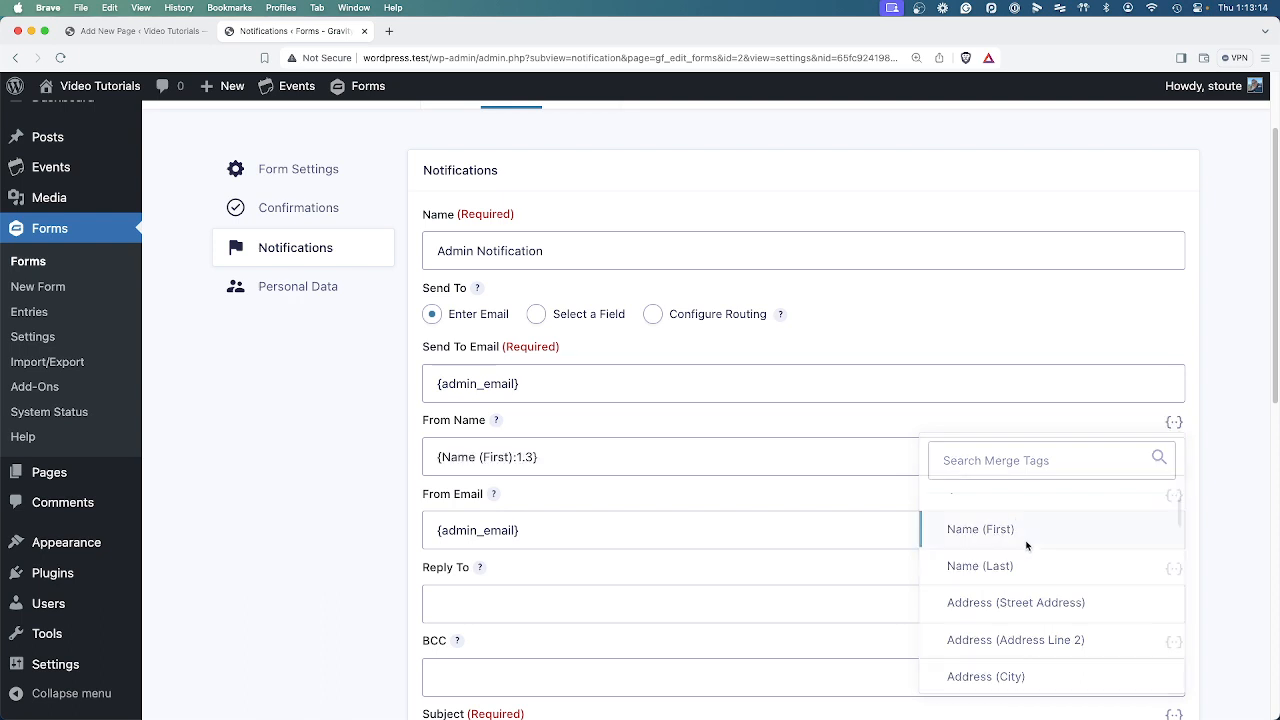
left_click(579, 460)
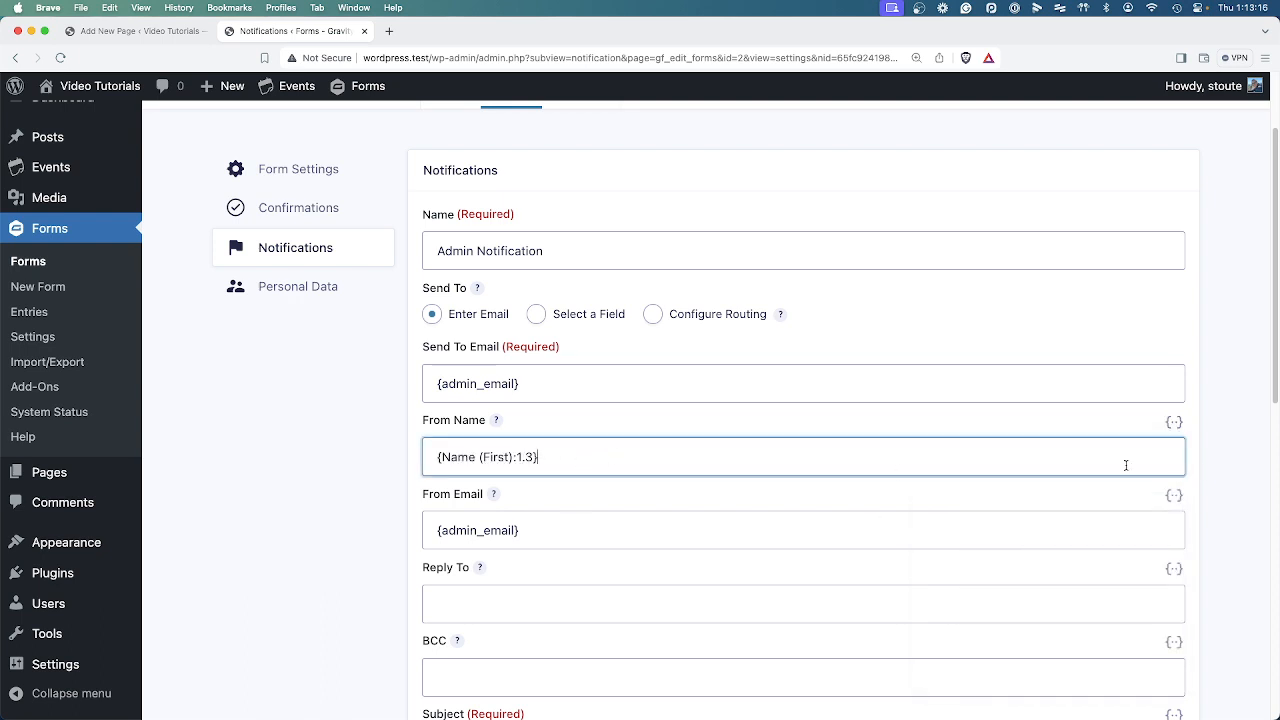
left_click(1174, 422)
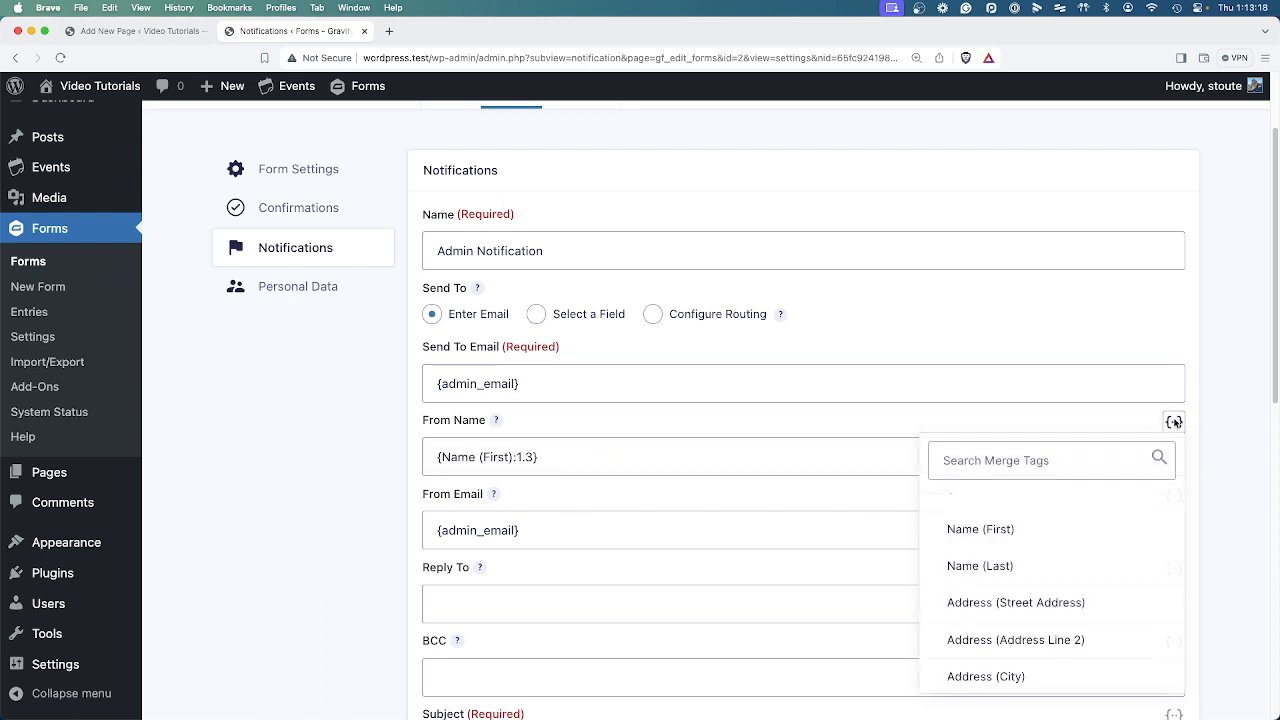
left_click(1037, 567)
Step: Try adding the form's Email merge tag after {admin_email} in the From Email field, and remove it again
left_click(589, 529)
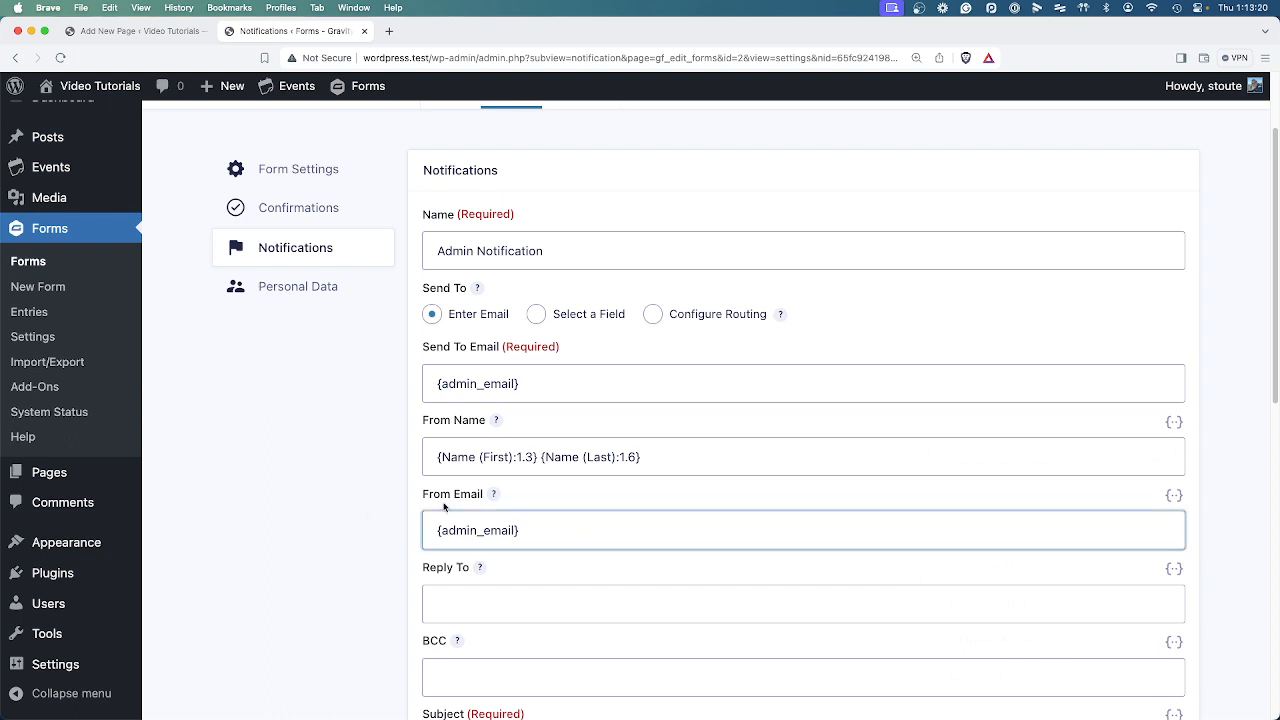
left_click(1174, 495)
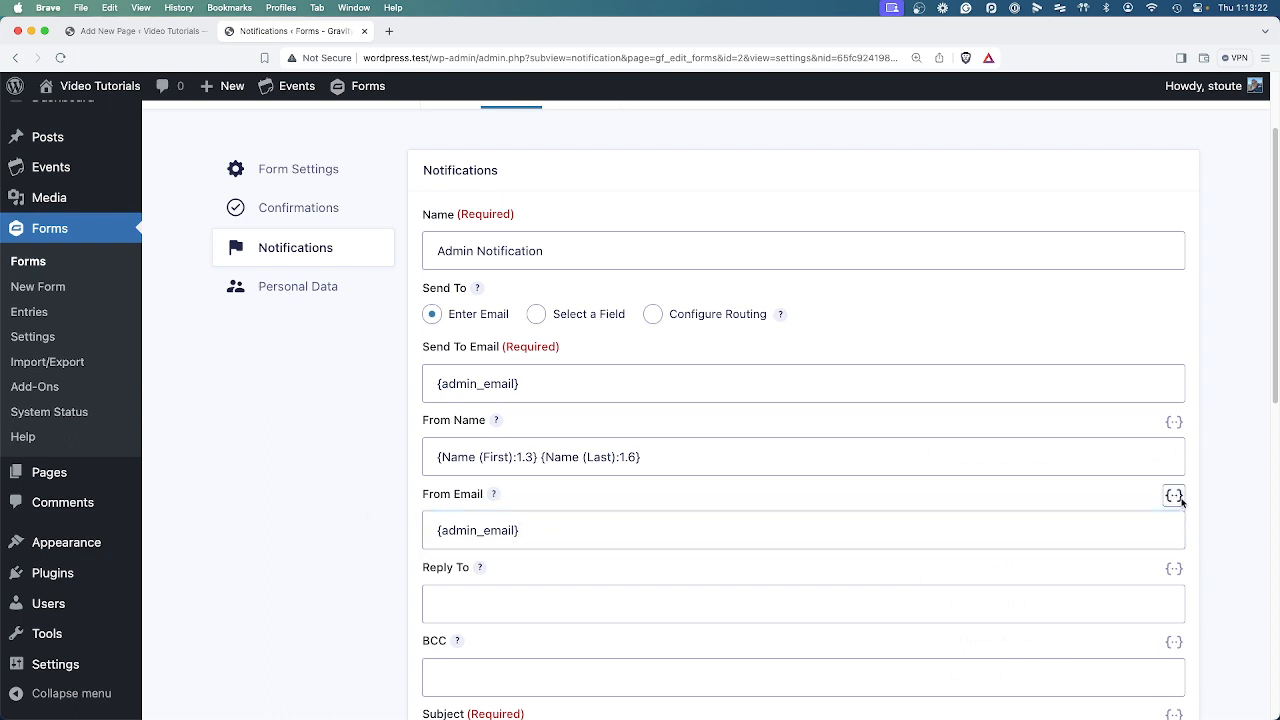
scroll(1092, 635, "down", 6)
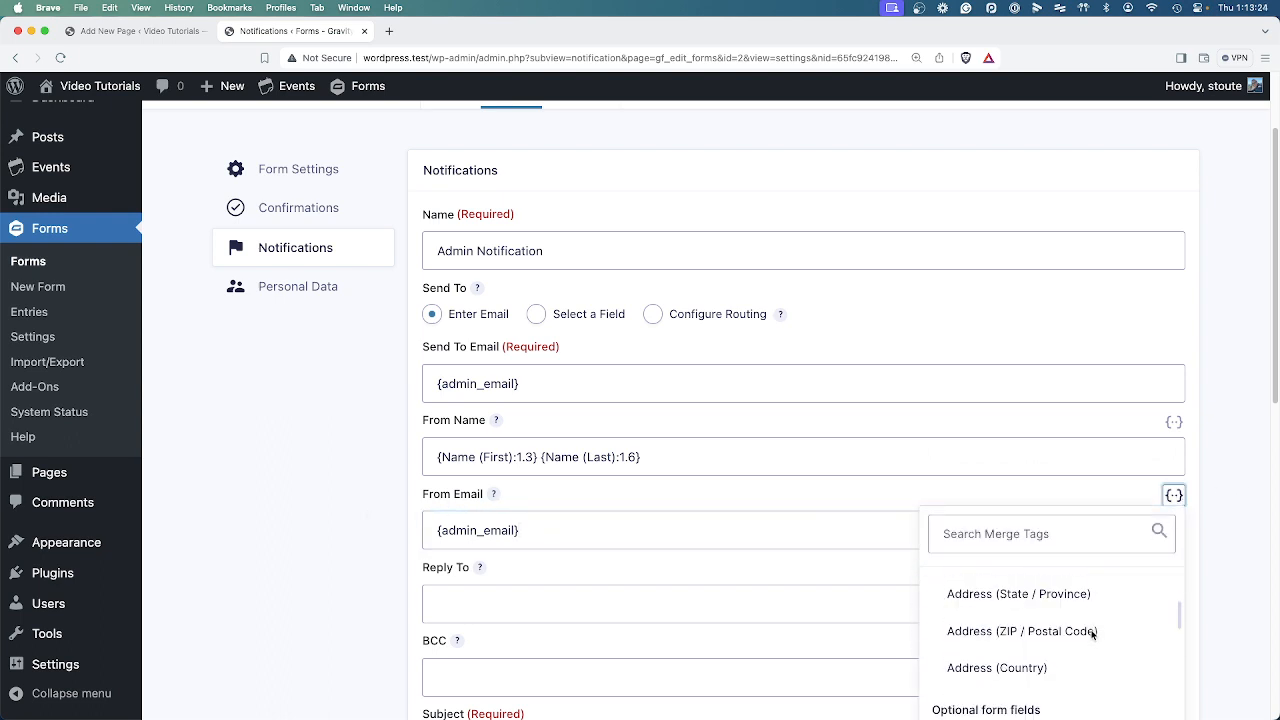
left_click(1020, 672)
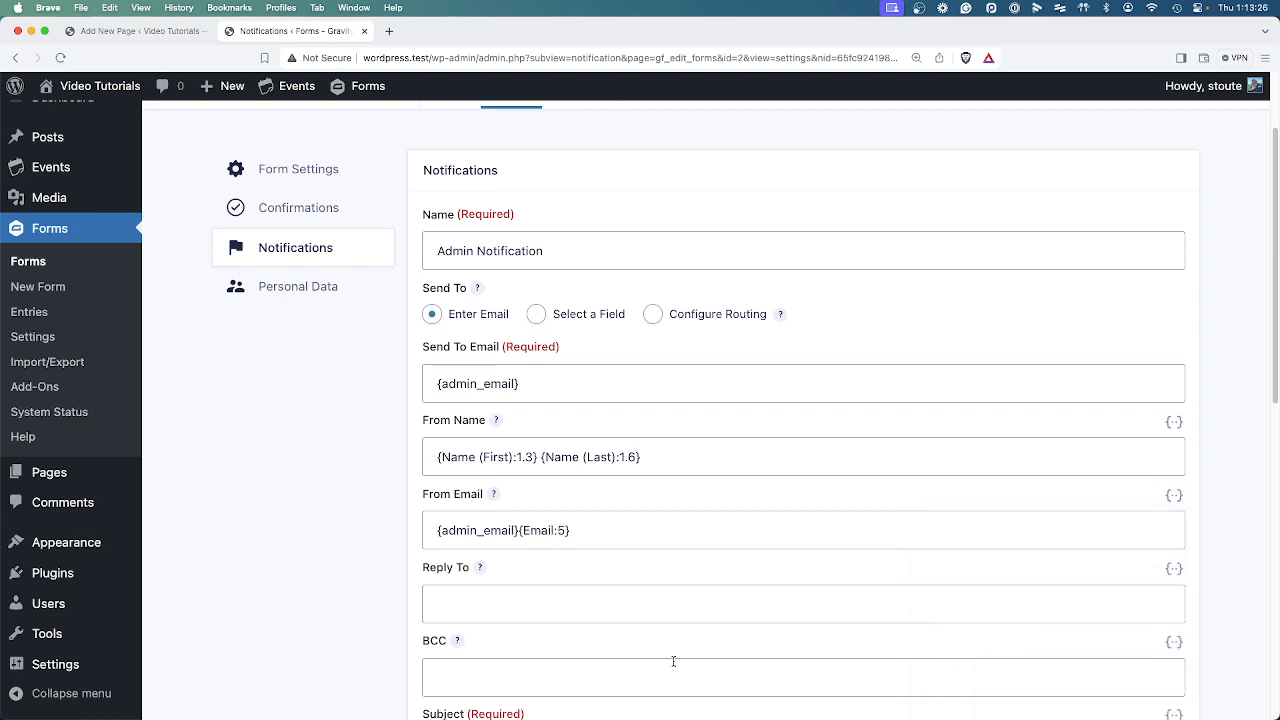
left_click_drag(574, 529, 519, 530)
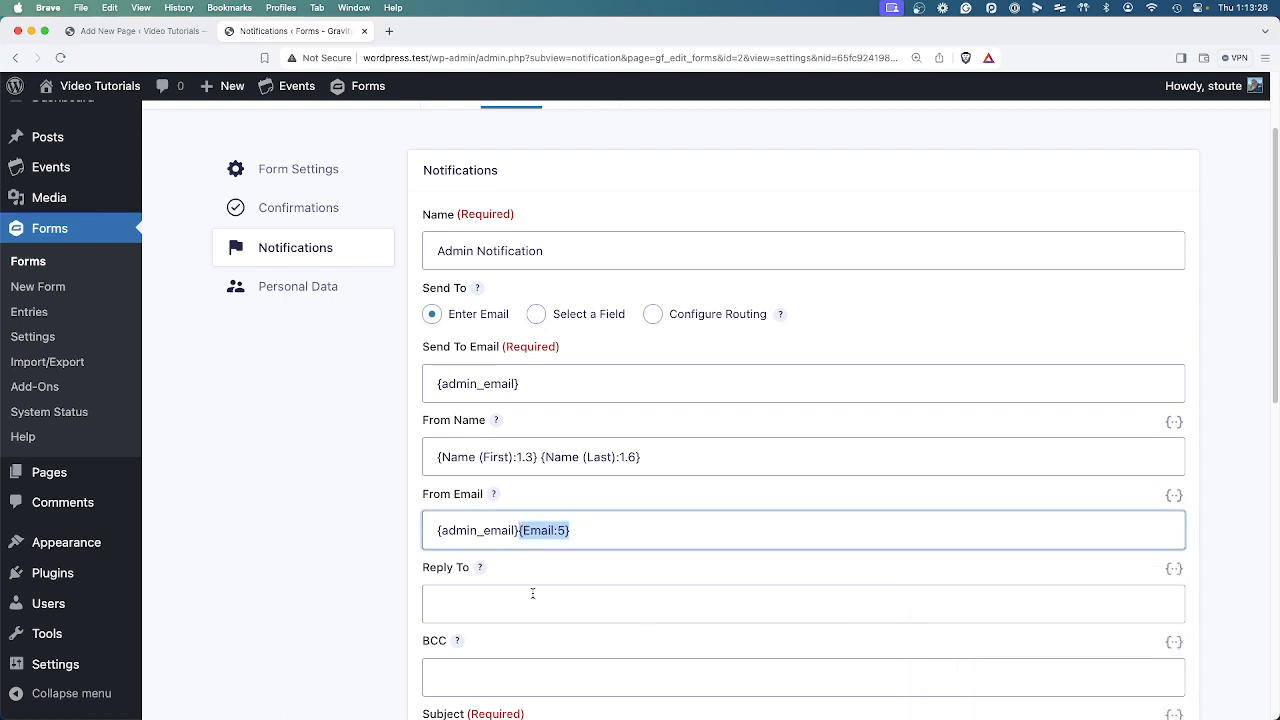
key("BackSpace")
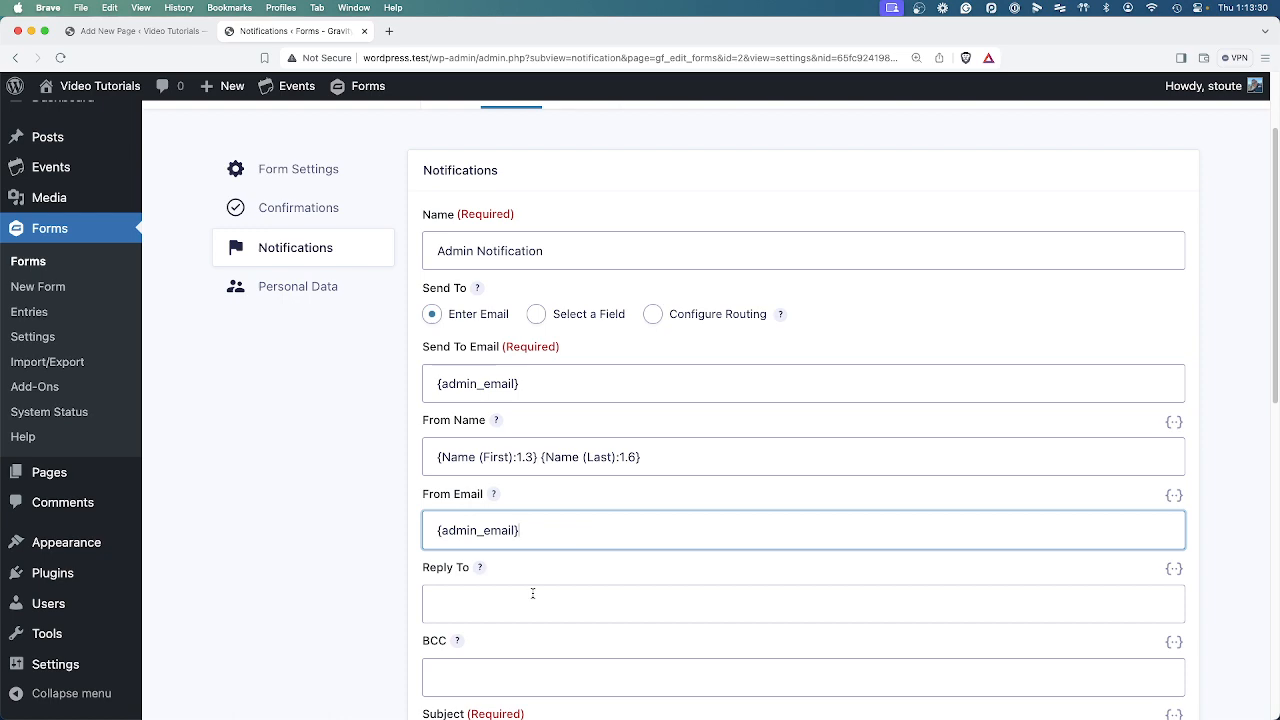
Step: Review the Admin Notification's From Email, Reply To, BCC, subject and message settings
scroll(533, 595, "down", 5)
scroll(620, 609, "up", 2)
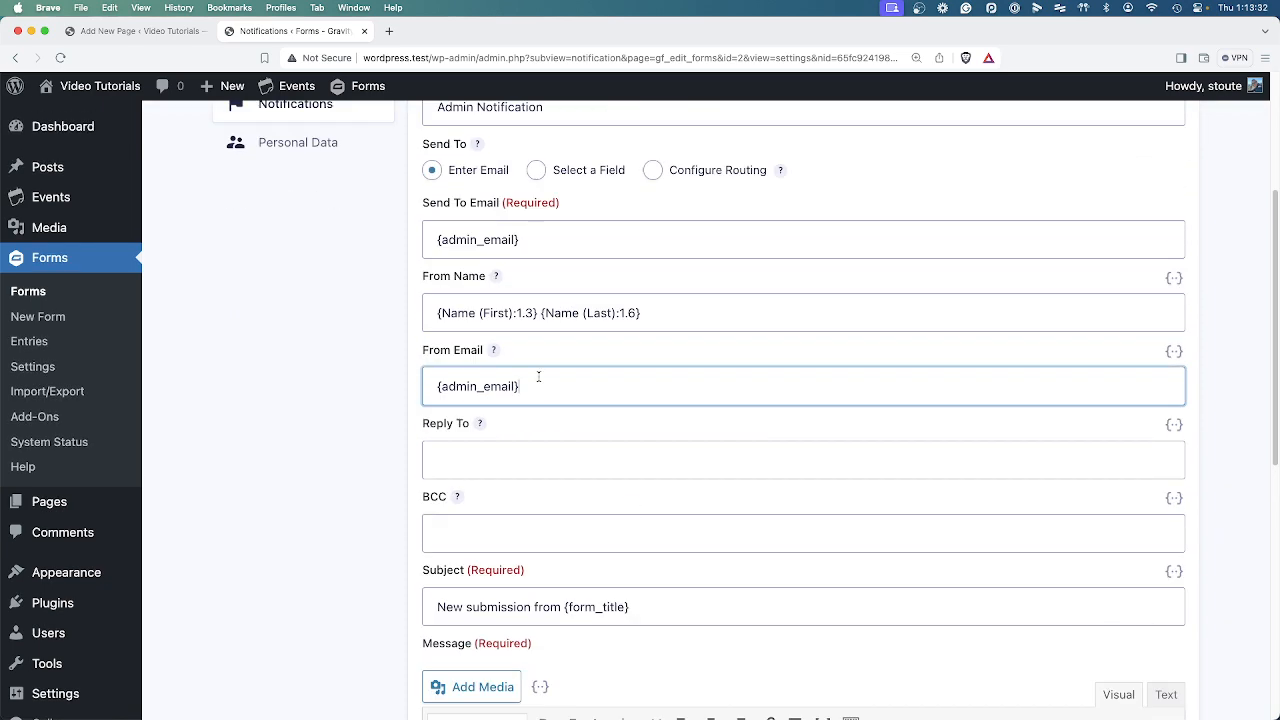
left_click_drag(538, 376, 354, 388)
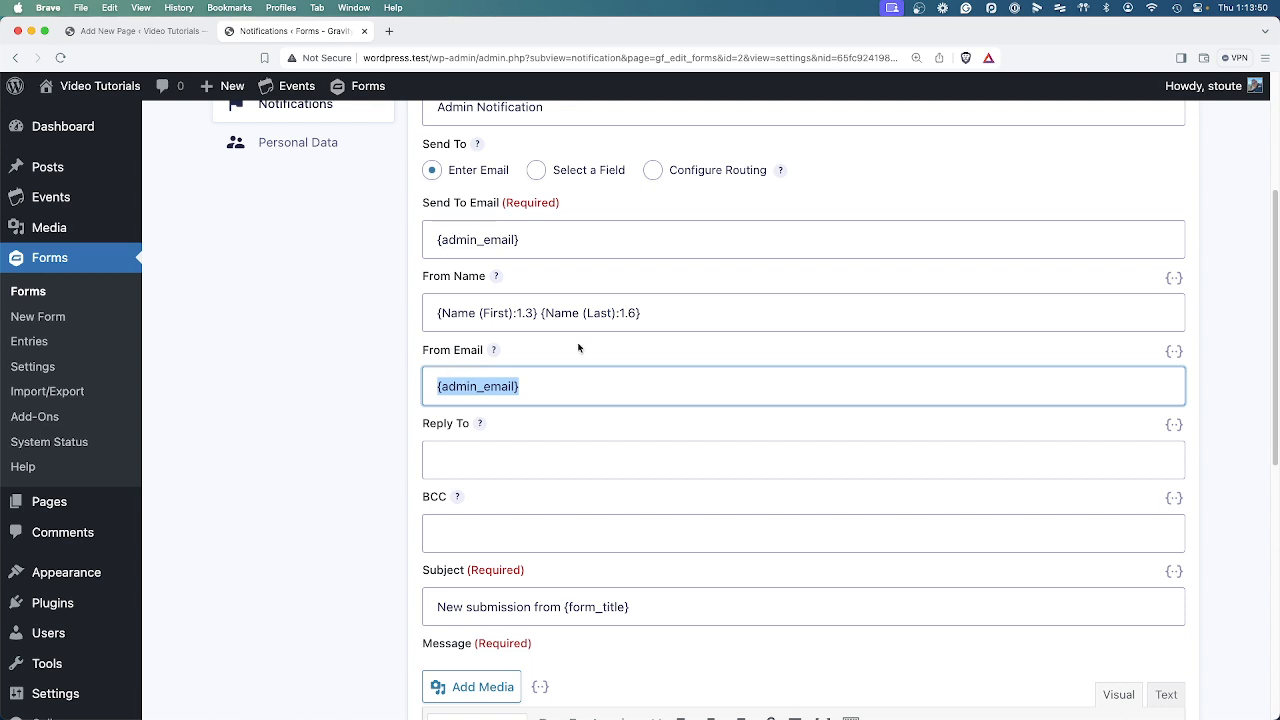
scroll(562, 436, "down", 10)
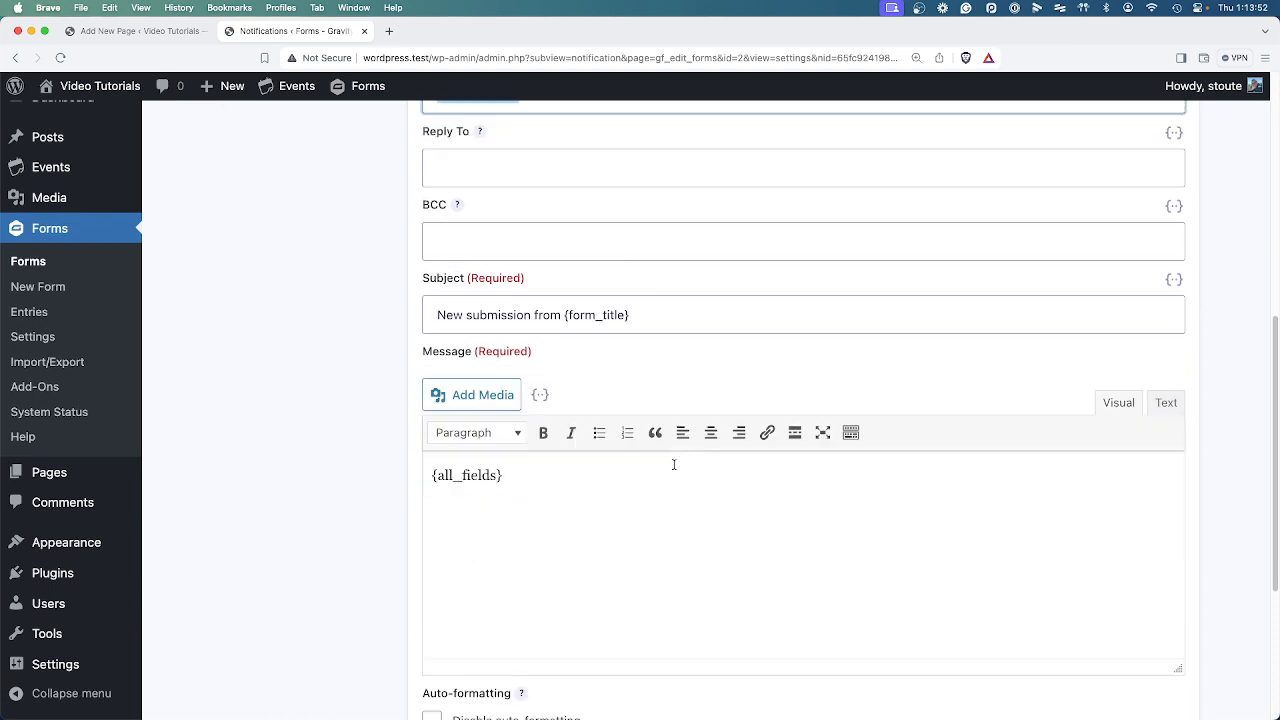